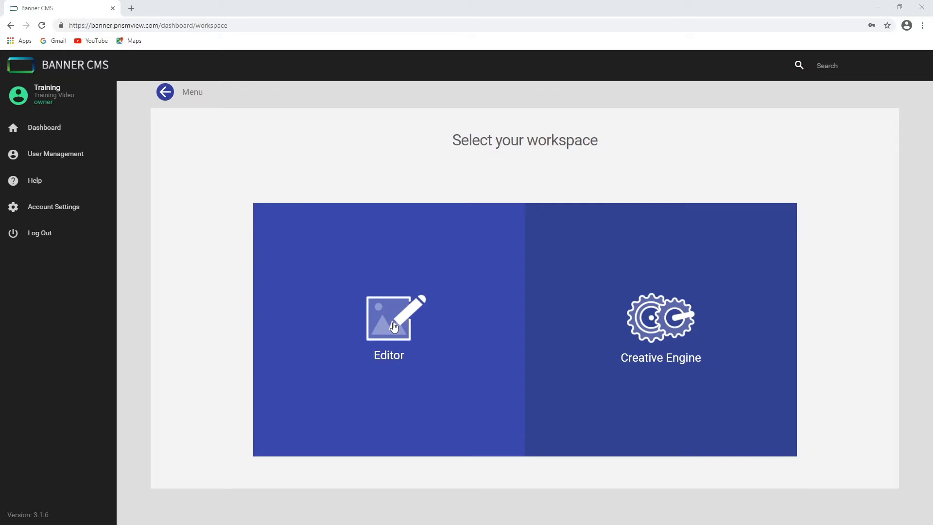
Open the Editor workspace and create new content named "Pizza Special" for the LED Sign - 432 x 216 display
left_click(394, 326)
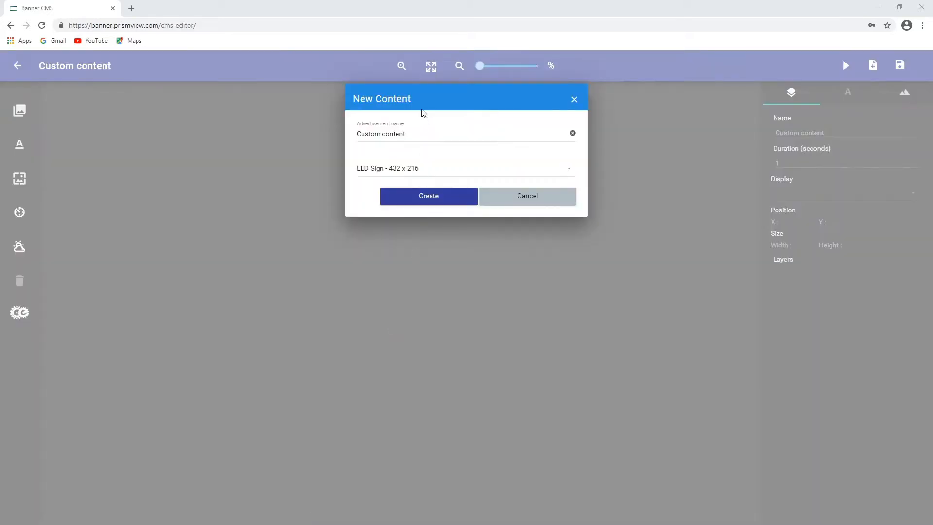
triple_click(422, 135)
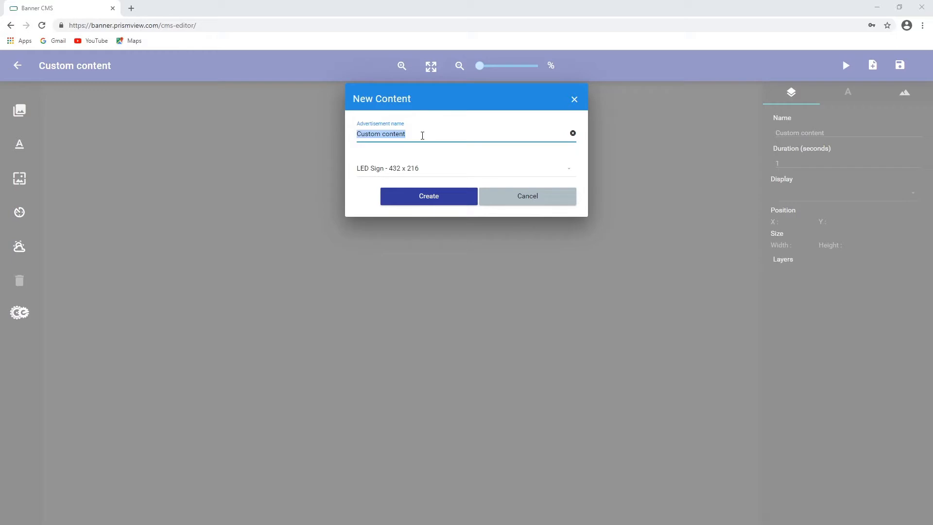
type("Pizz")
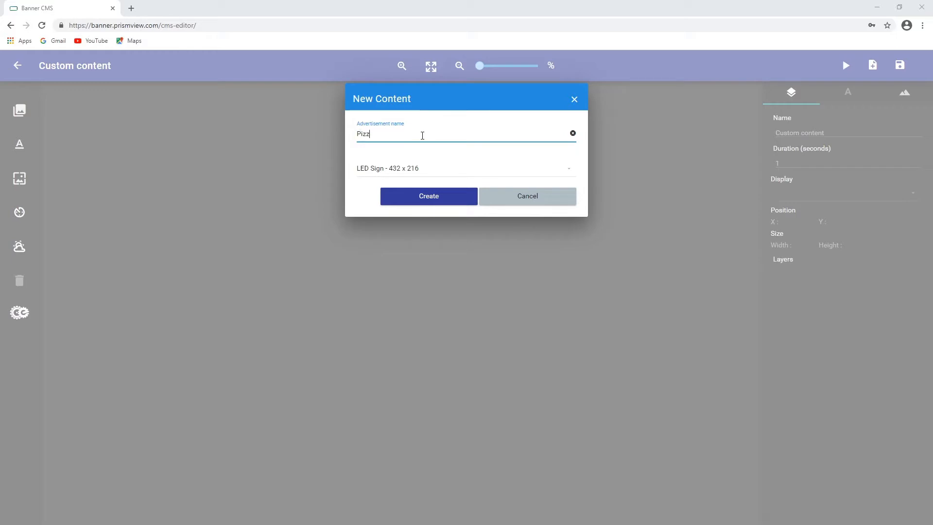
type("a Special")
left_click(475, 174)
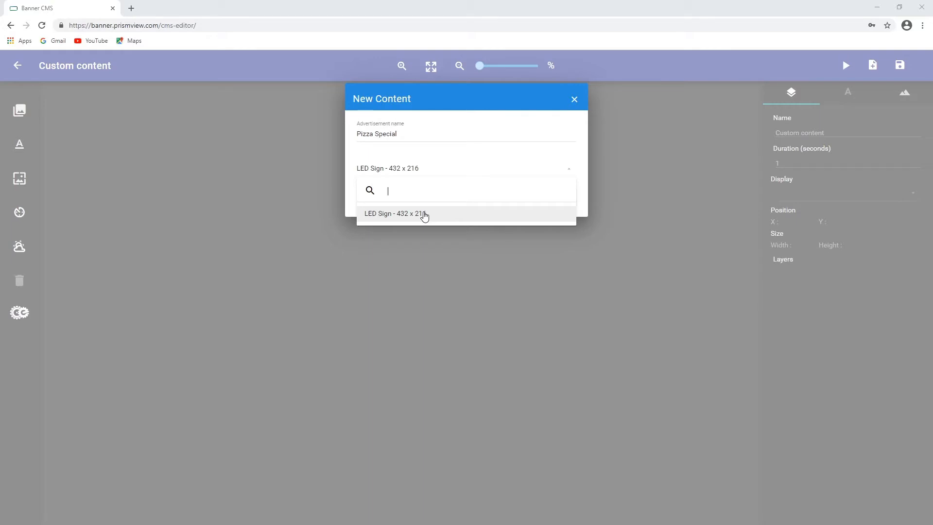
left_click(444, 219)
left_click(453, 196)
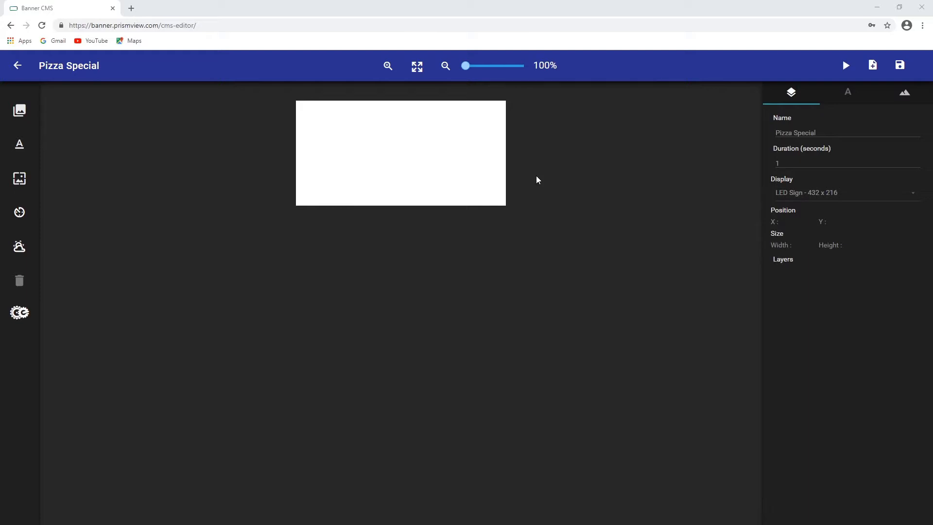
Try the canvas zoom controls, zooming in and out and then fitting the canvas back to view
left_click(388, 66)
left_click(388, 66)
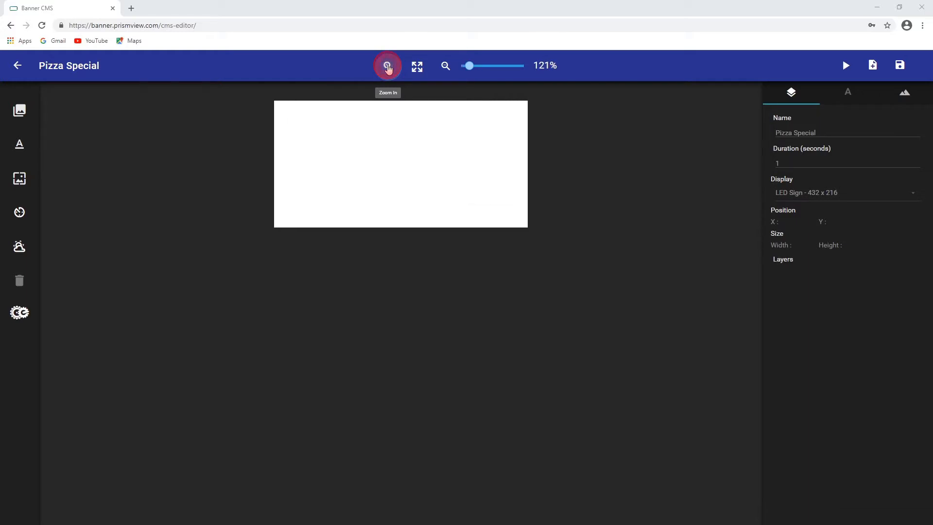
left_click(387, 66)
left_click(388, 66)
left_click(387, 67)
left_click(387, 67)
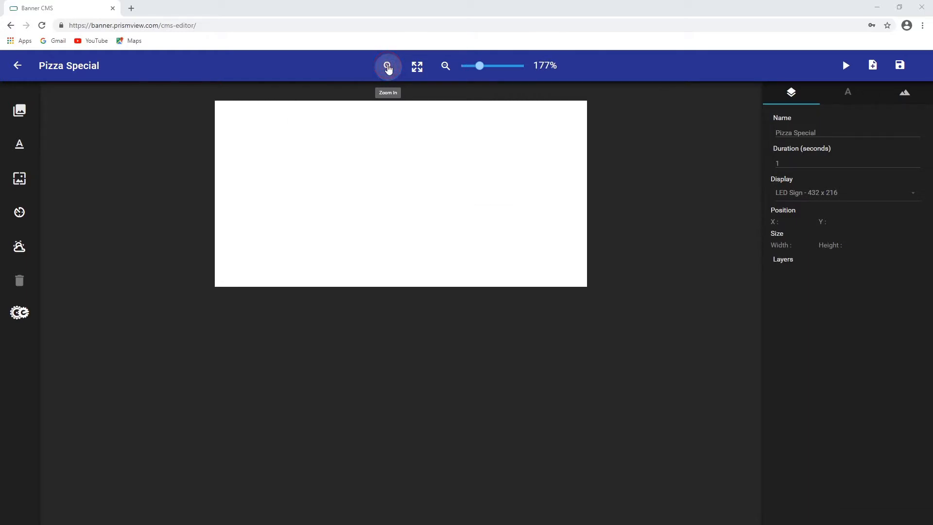
left_click(387, 66)
left_click(388, 66)
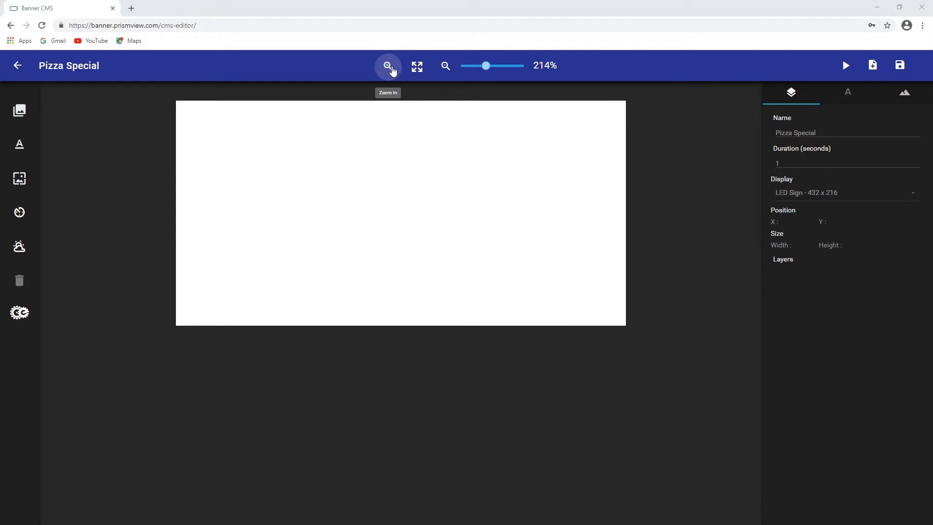
left_click(444, 67)
left_click(444, 67)
left_click(444, 67)
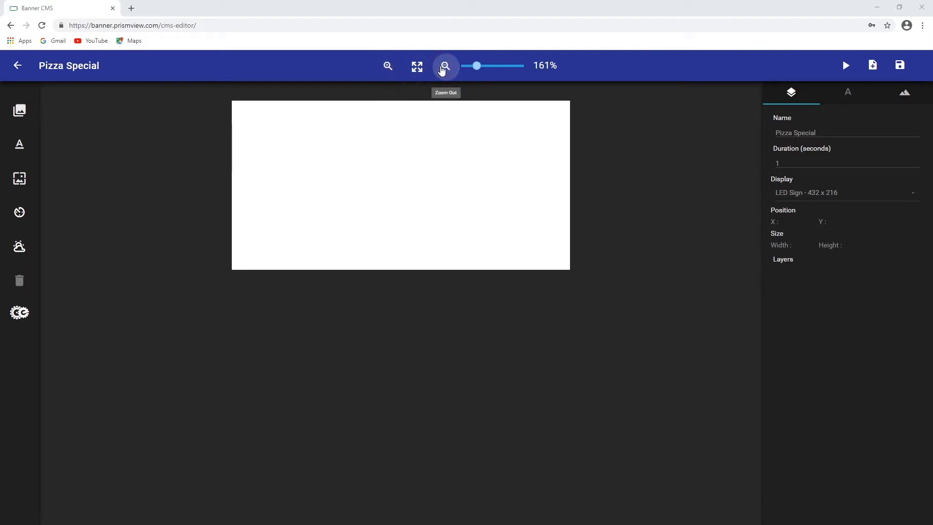
left_click(444, 67)
left_click(445, 67)
left_click(444, 67)
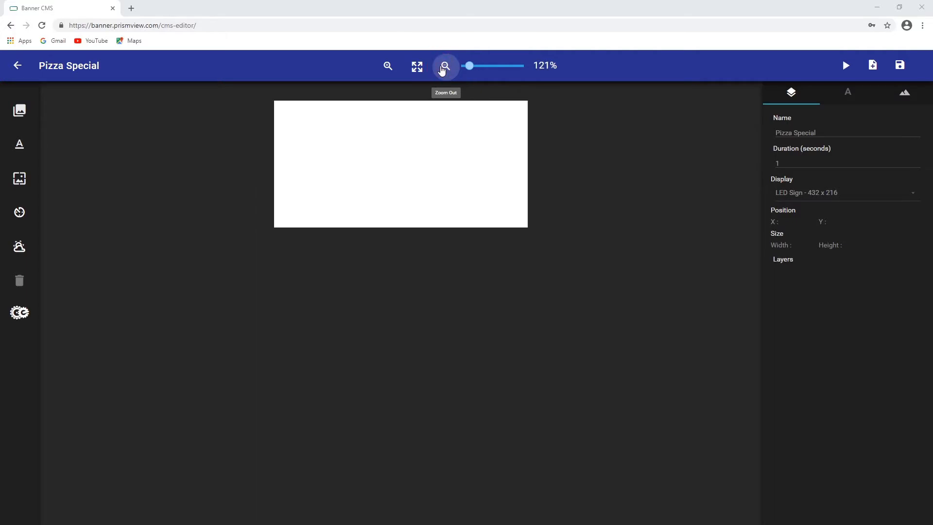
left_click(442, 70)
left_click(442, 70)
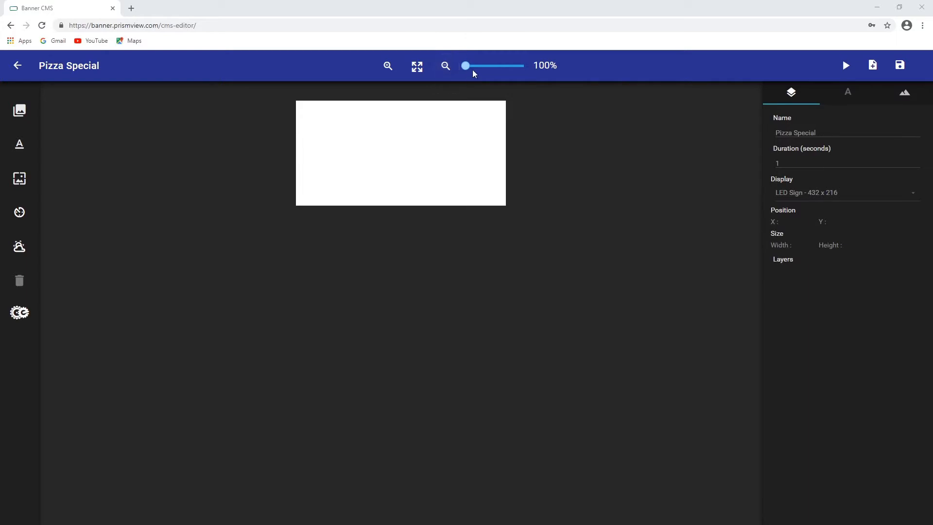
left_click_drag(468, 68, 499, 72)
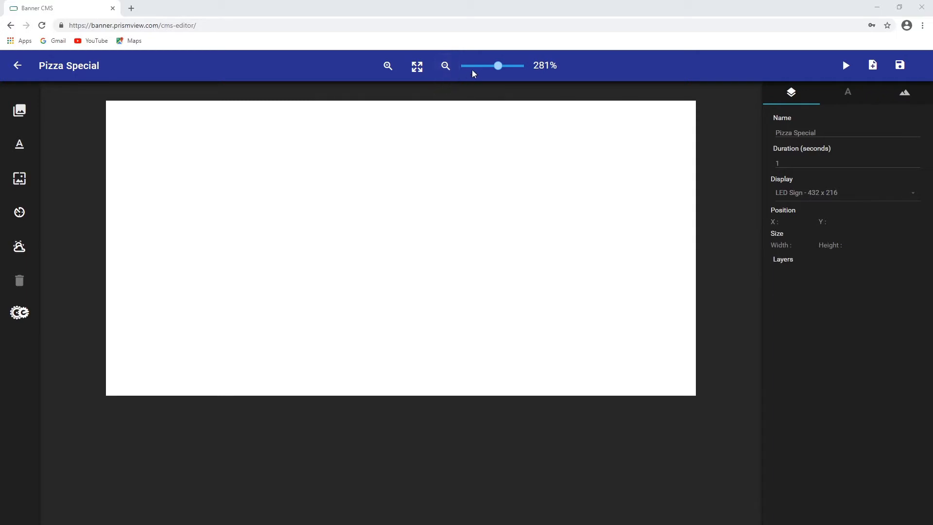
left_click(418, 70)
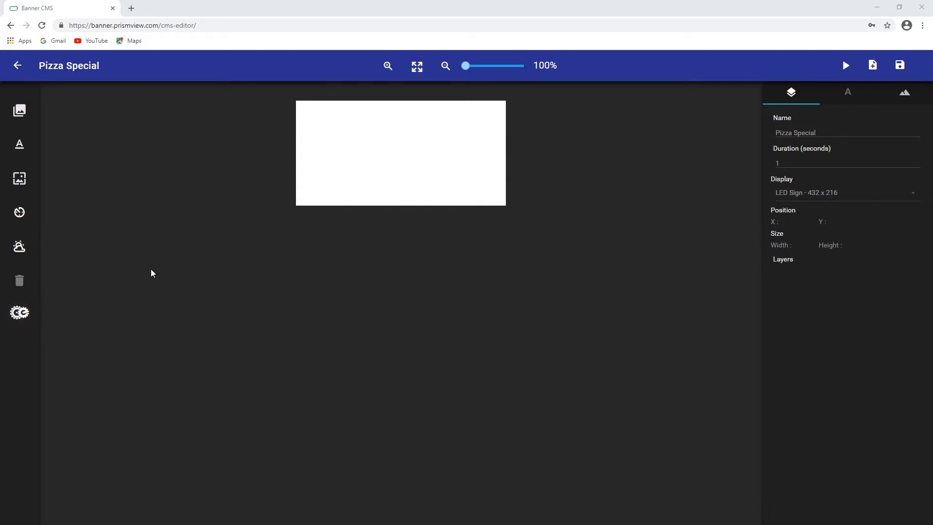
Upload Texture.jpg and set it as the banner's background image
left_click(20, 180)
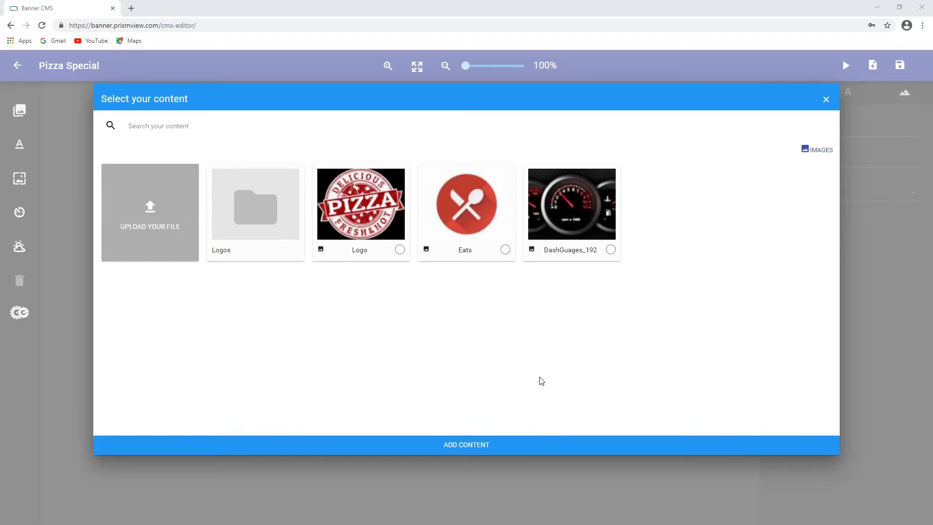
left_click(160, 223)
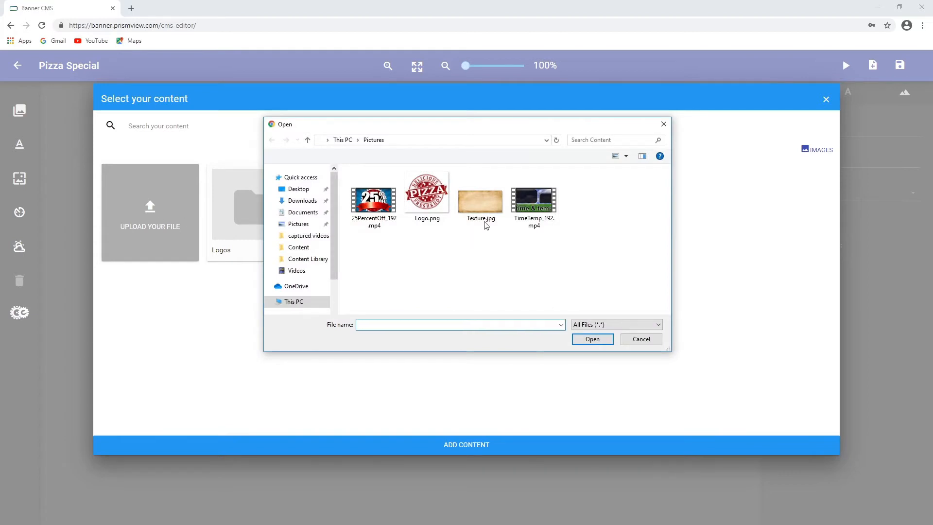
left_click(481, 205)
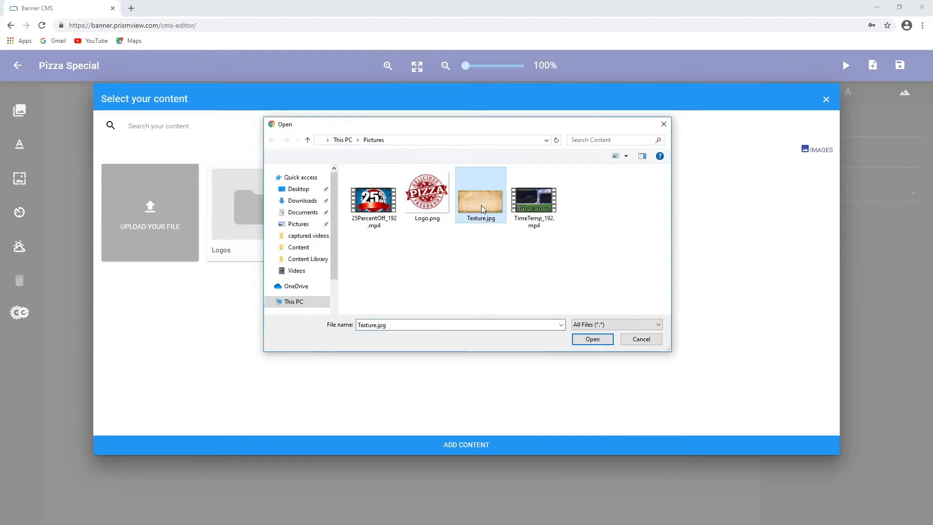
left_click(598, 341)
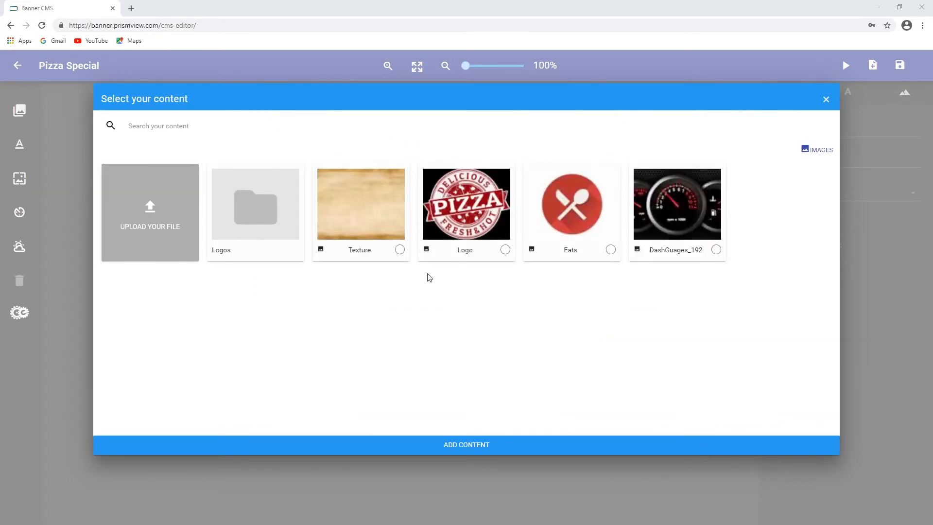
left_click(399, 251)
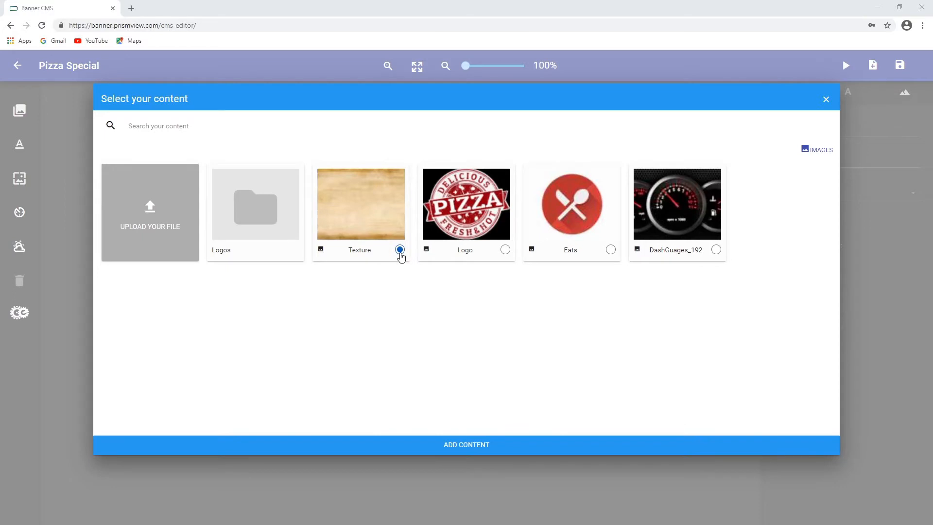
left_click(477, 444)
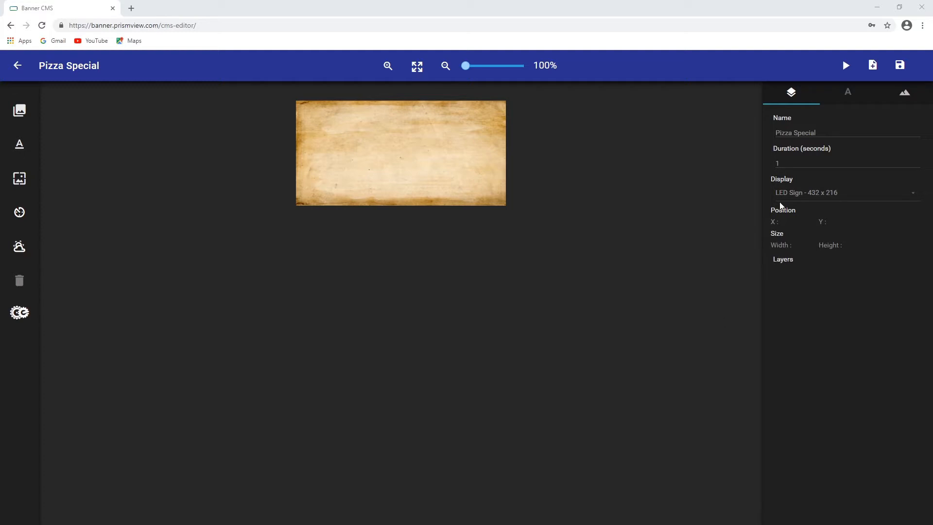
Set the content duration to 5 seconds
left_click(822, 132)
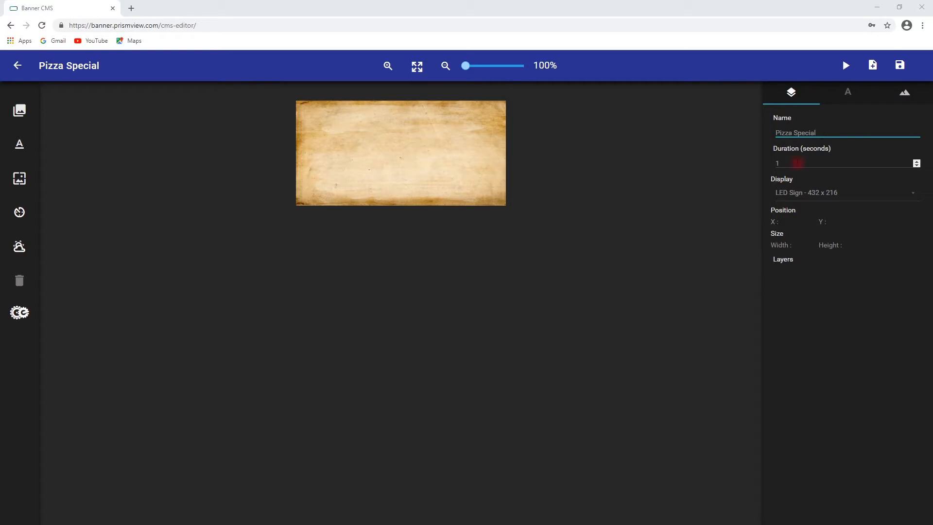
left_click(798, 163)
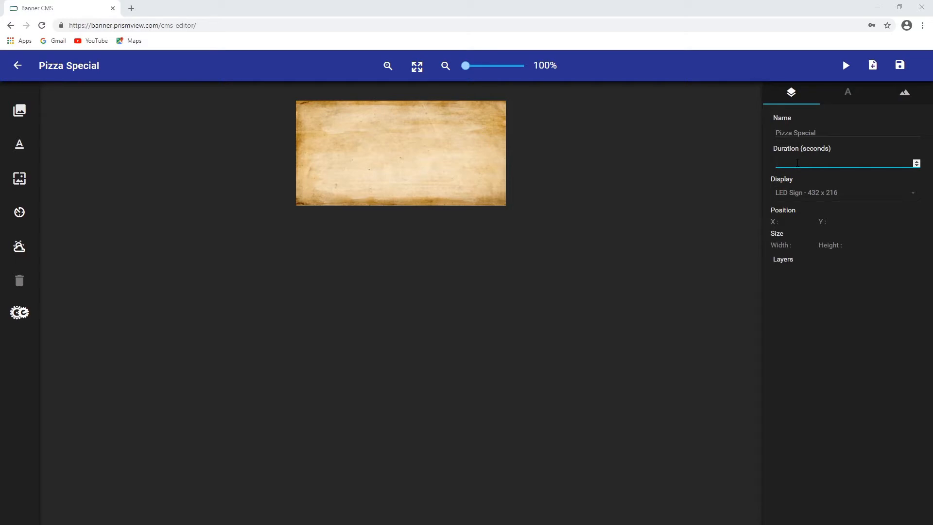
type("5")
Switch the background to a solid blue colour, rgb(32, 37, 192)
left_click(905, 95)
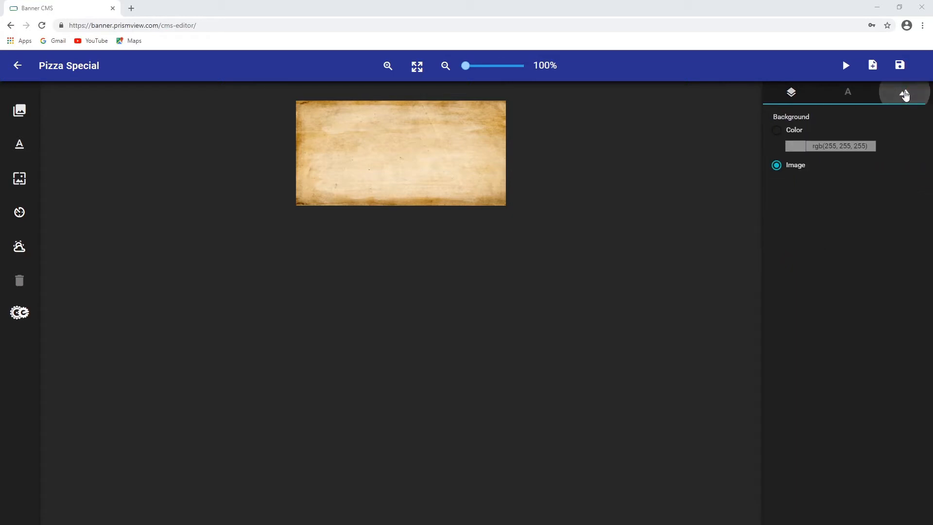
left_click(779, 132)
left_click(797, 146)
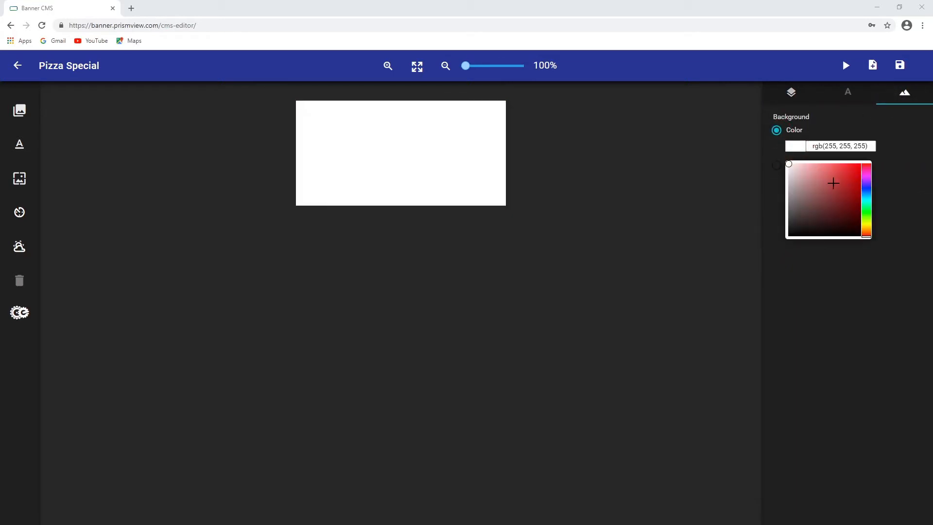
left_click(866, 186)
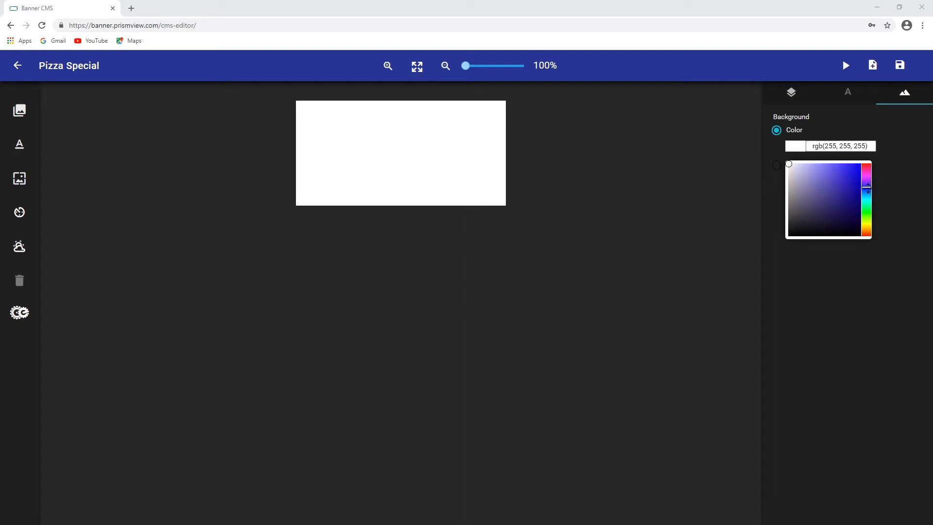
mouse_move(850, 170)
left_mouse_down()
mouse_move(801, 197)
mouse_move(850, 182)
left_mouse_up()
left_click(882, 165)
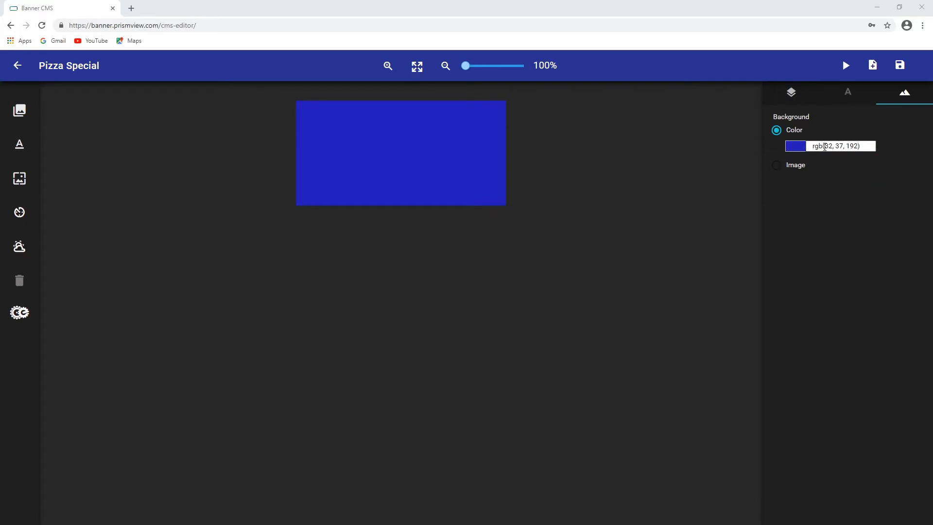
left_click_drag(823, 146, 857, 156)
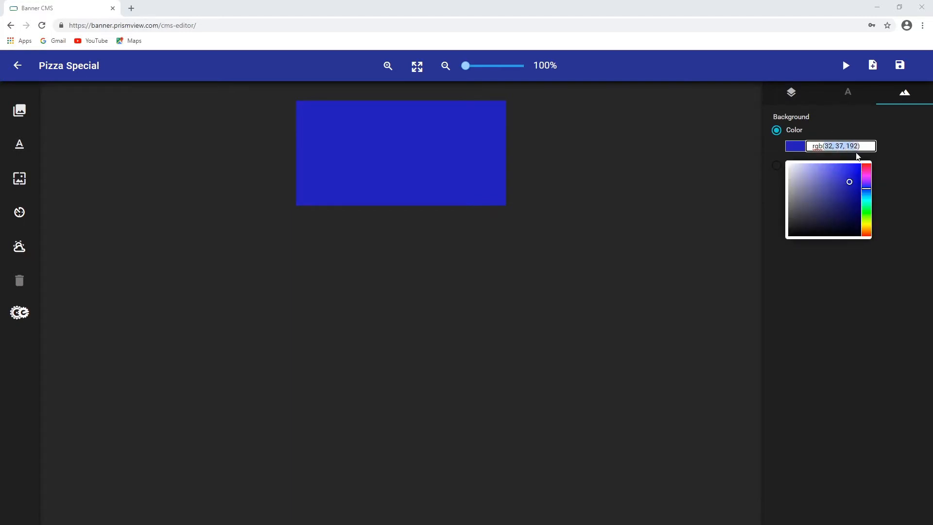
left_click(778, 158)
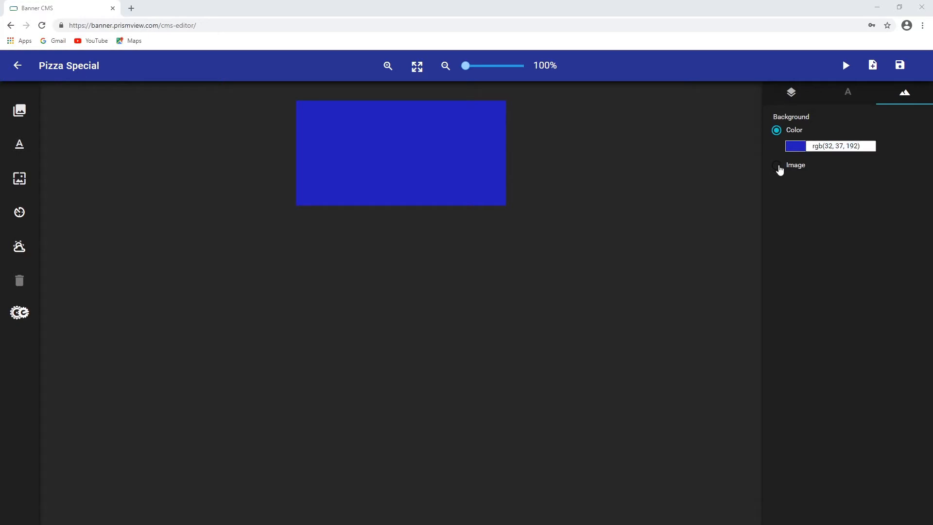
Switch the background back to the Texture image
left_click(778, 166)
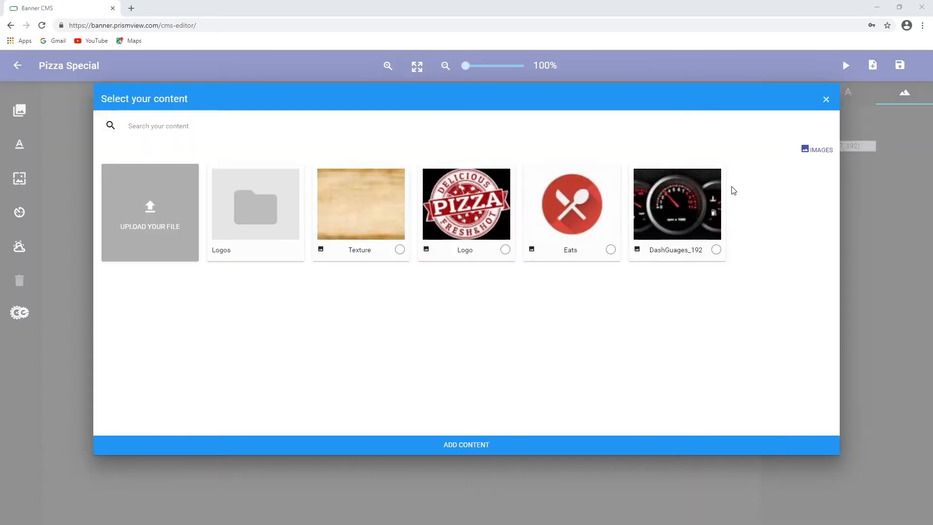
left_click(399, 250)
left_click(467, 448)
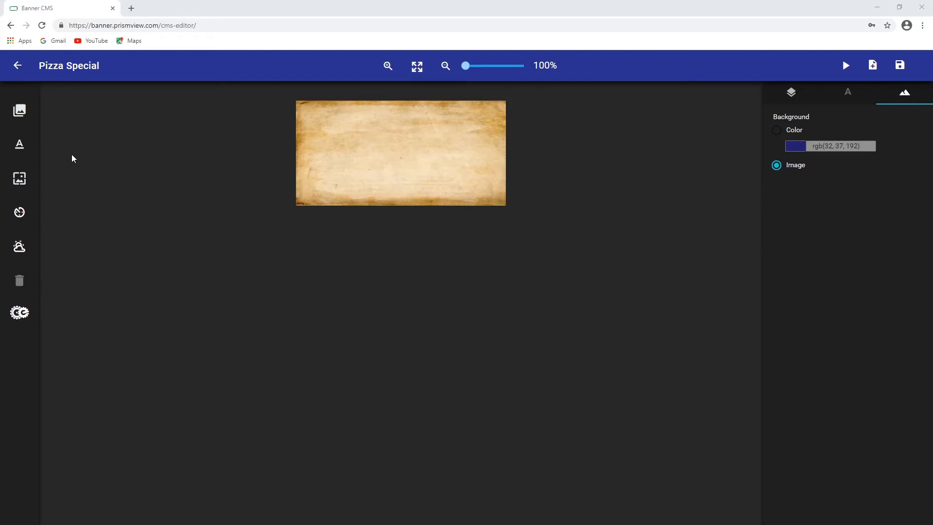
Add the pizza Logo image to the banner
left_click(20, 111)
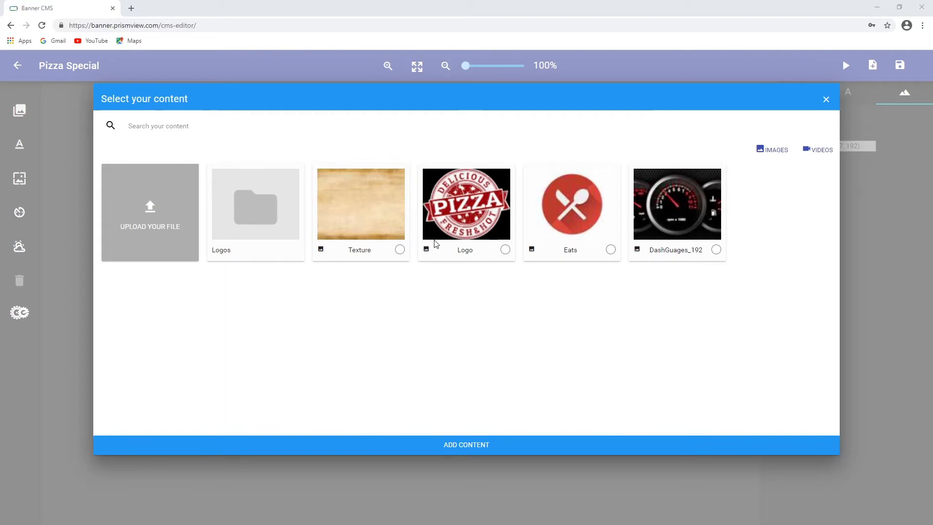
left_click(505, 250)
left_click(824, 152)
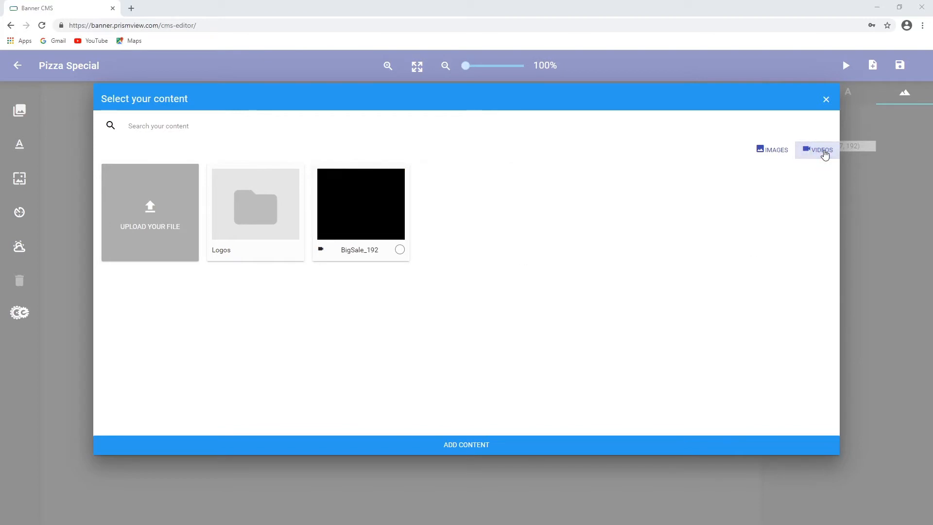
left_click(780, 155)
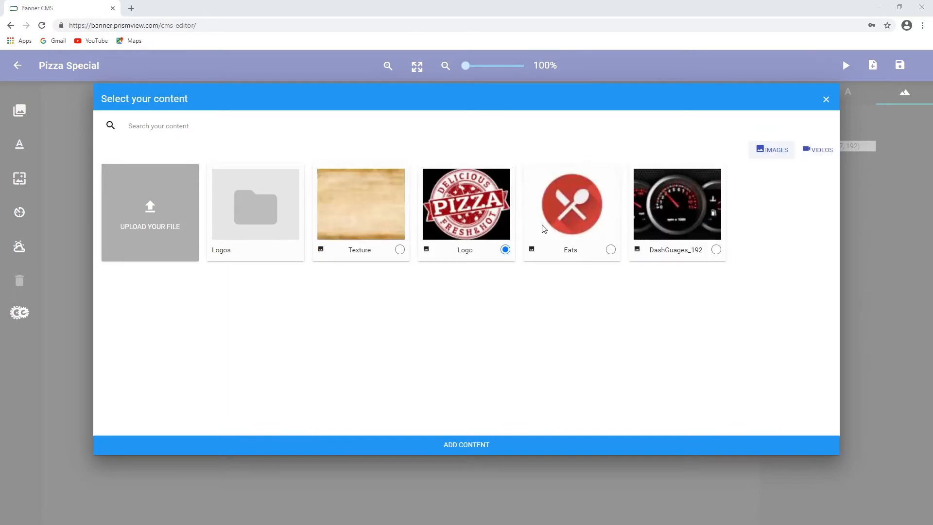
left_click(448, 454)
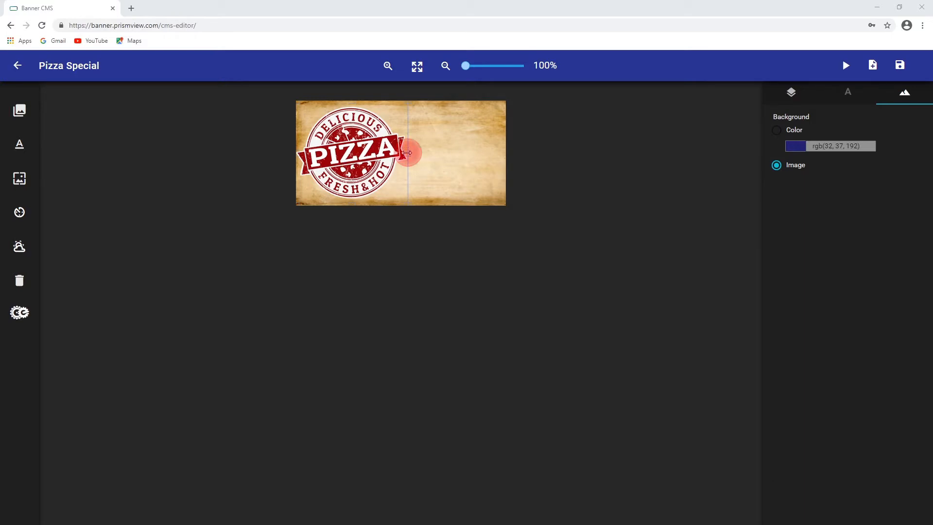
Resize the pizza logo so it covers roughly the left half of the banner
left_click_drag(409, 153, 488, 154)
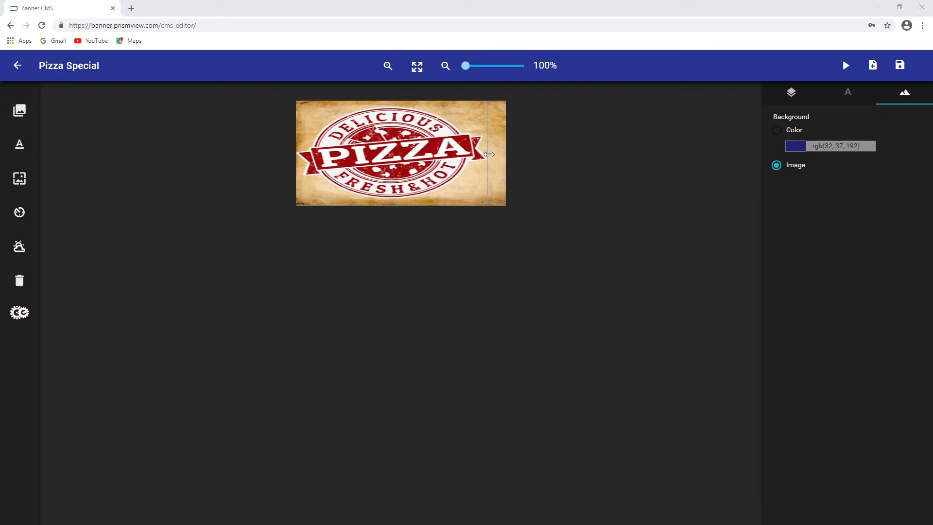
left_click_drag(487, 155, 430, 159)
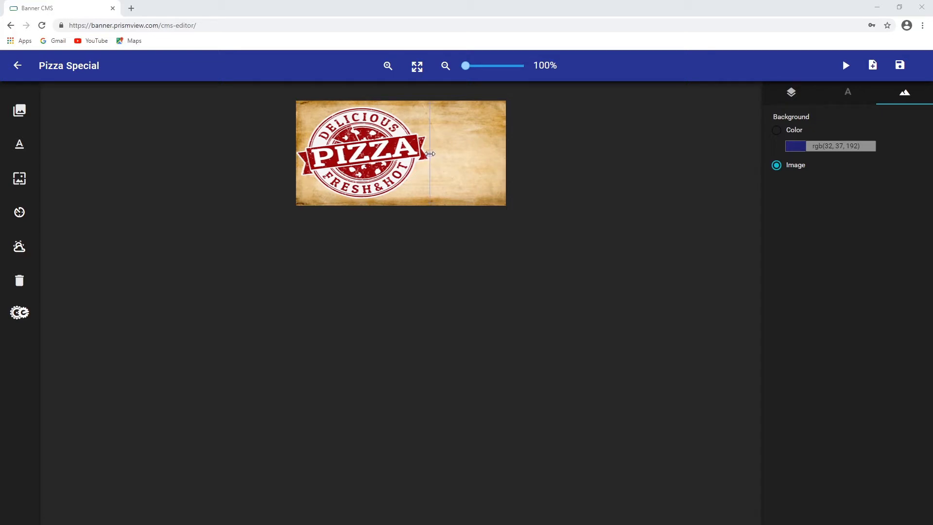
left_click_drag(430, 158, 422, 158)
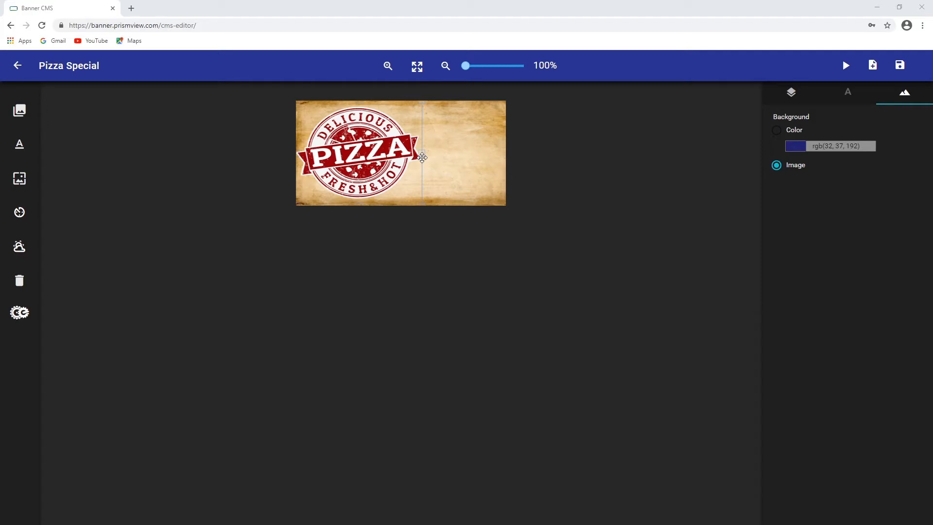
Enlarge the pizza logo slightly and position it against the banner's left edge
left_click_drag(368, 155, 411, 145)
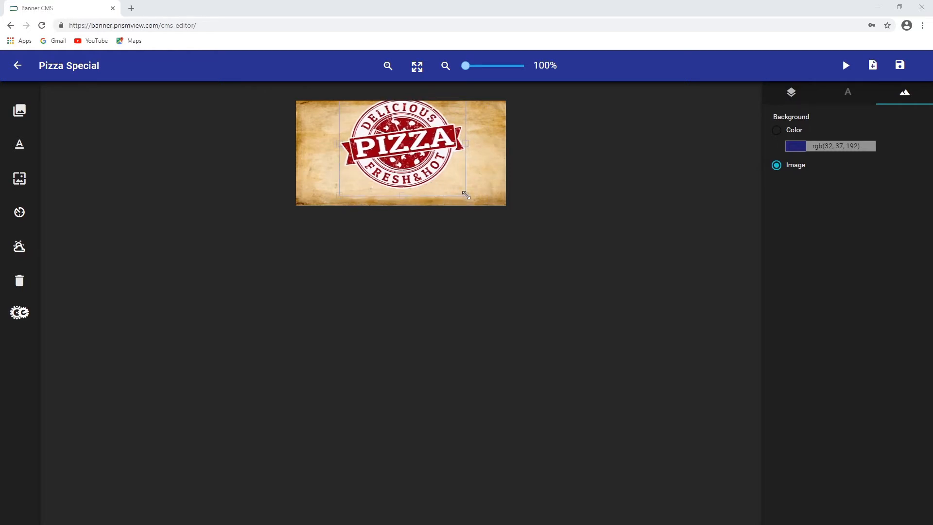
left_click_drag(465, 196, 489, 195)
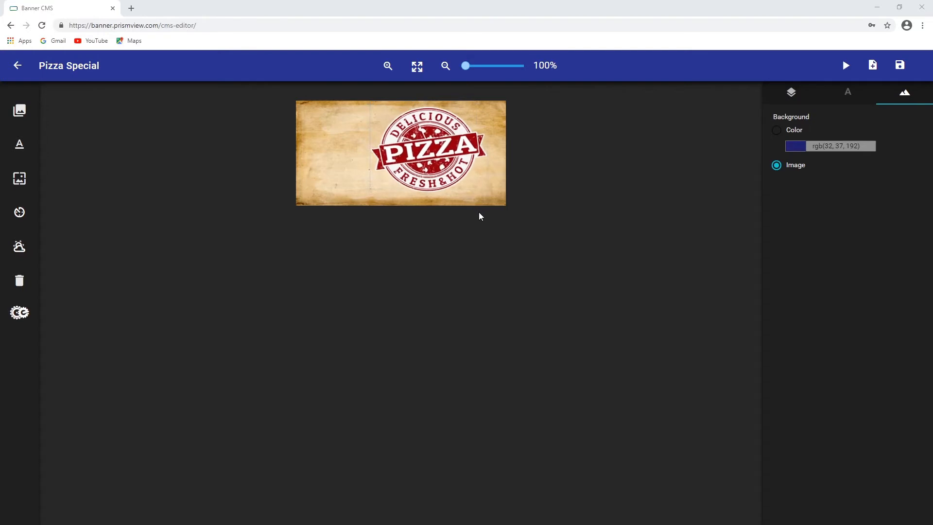
left_click_drag(444, 164, 369, 163)
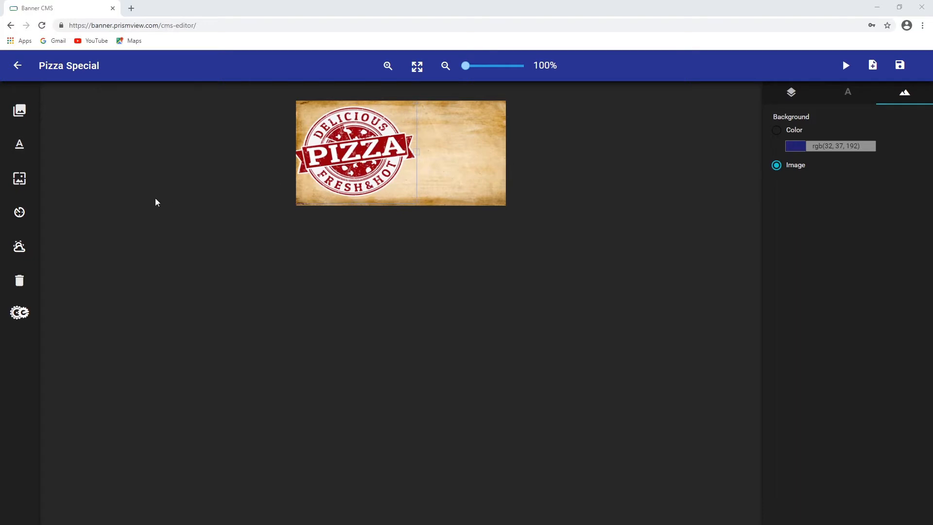
Add a text box in the banner's upper right area reading LUNCH SPECIAL
left_click(19, 144)
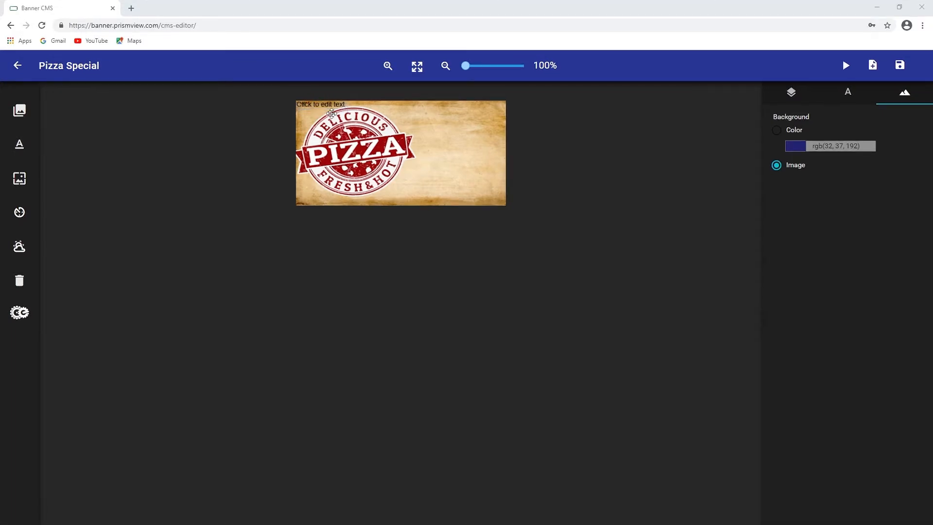
left_click_drag(318, 106, 455, 122)
left_click(462, 123)
triple_click(462, 123)
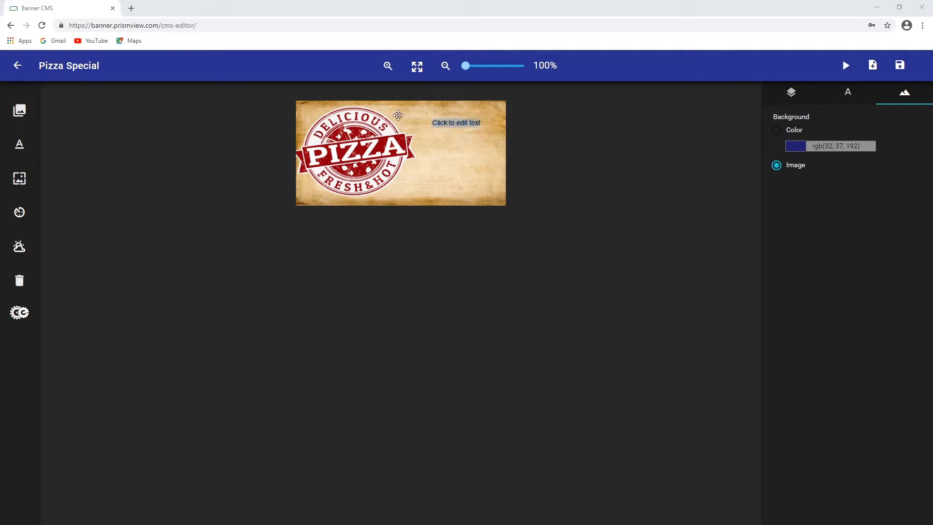
key("BackSpace")
type("LUNCH SPECIAL")
left_click(474, 162)
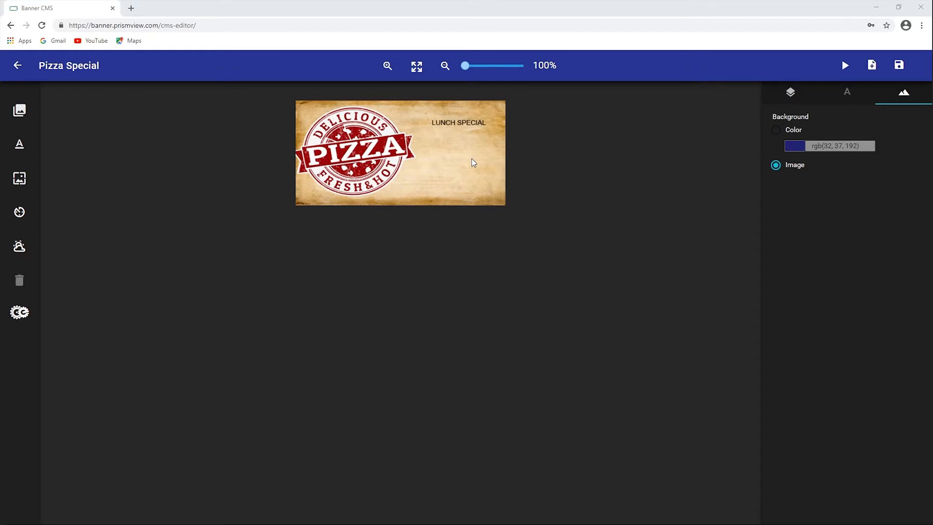
Enlarge the LUNCH SPECIAL text and move it to the banner's top-right corner
left_click(475, 124)
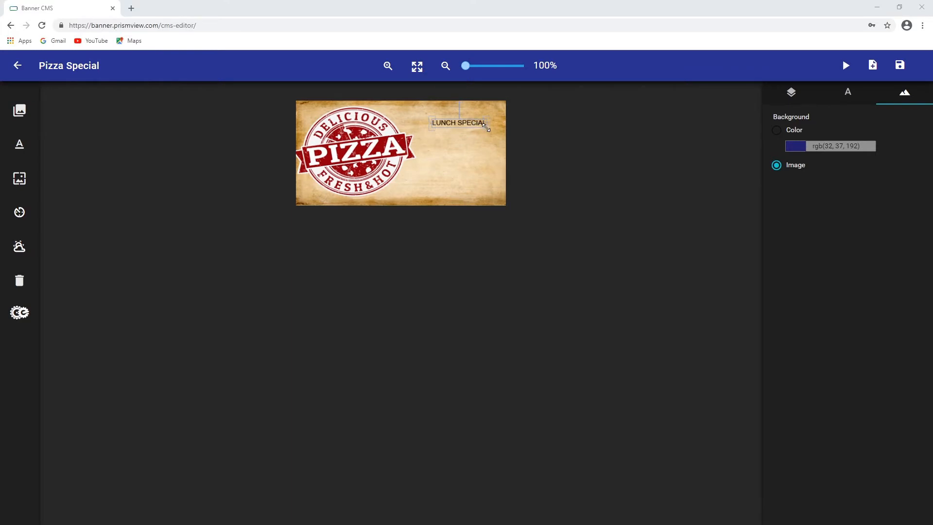
left_click_drag(485, 127, 498, 136)
left_click_drag(430, 115, 462, 116)
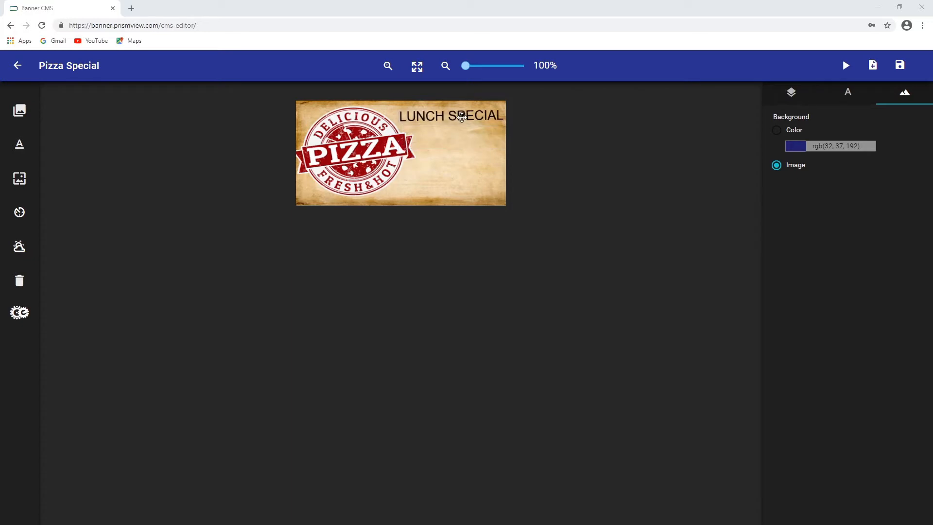
Set the LUNCH SPECIAL text colour to dark red, rgb(150, 3, 3)
left_click(845, 96)
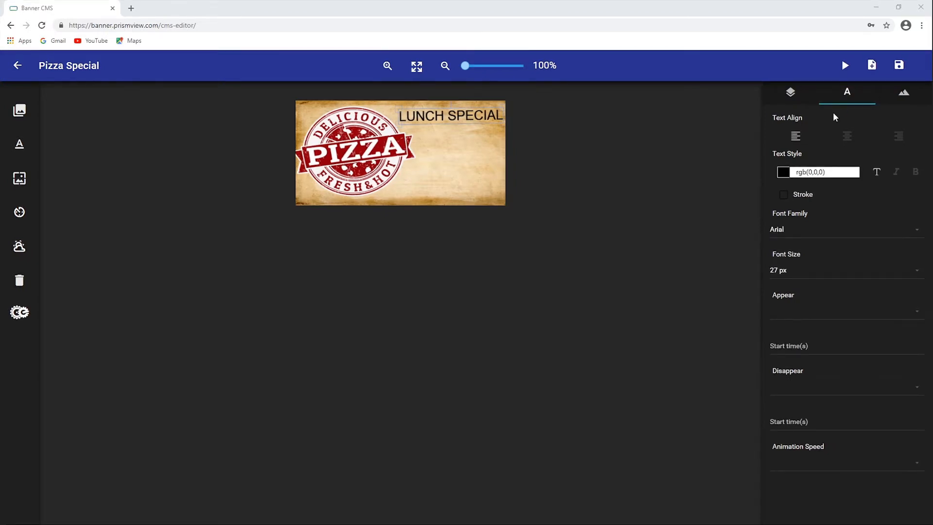
left_click(786, 176)
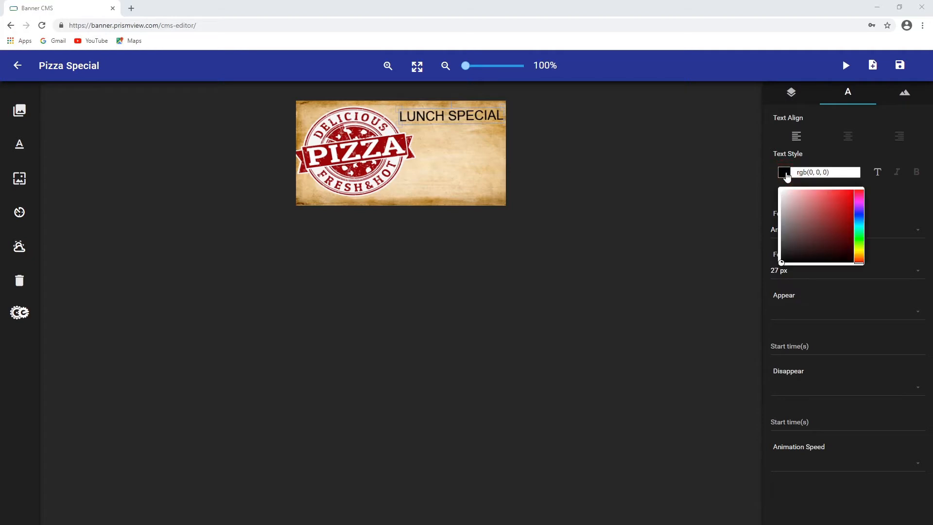
left_click(852, 218)
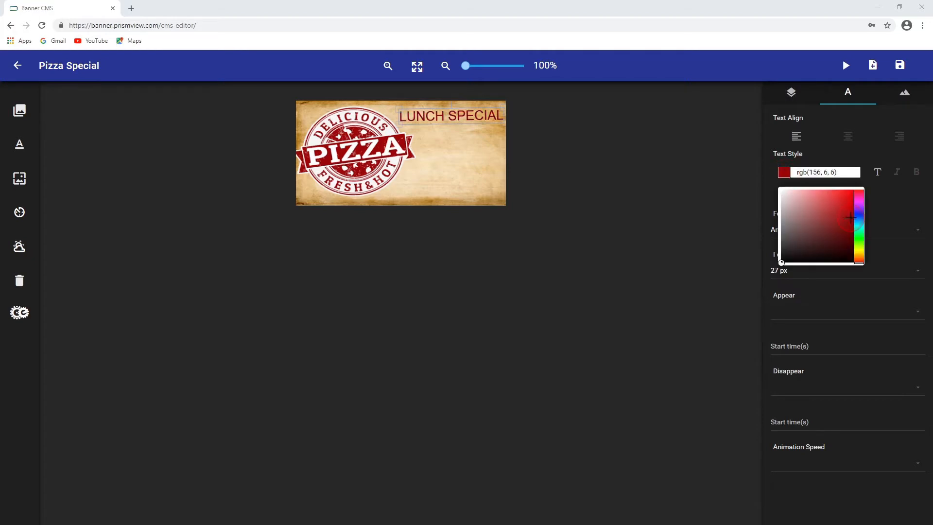
left_click(853, 221)
left_click(885, 197)
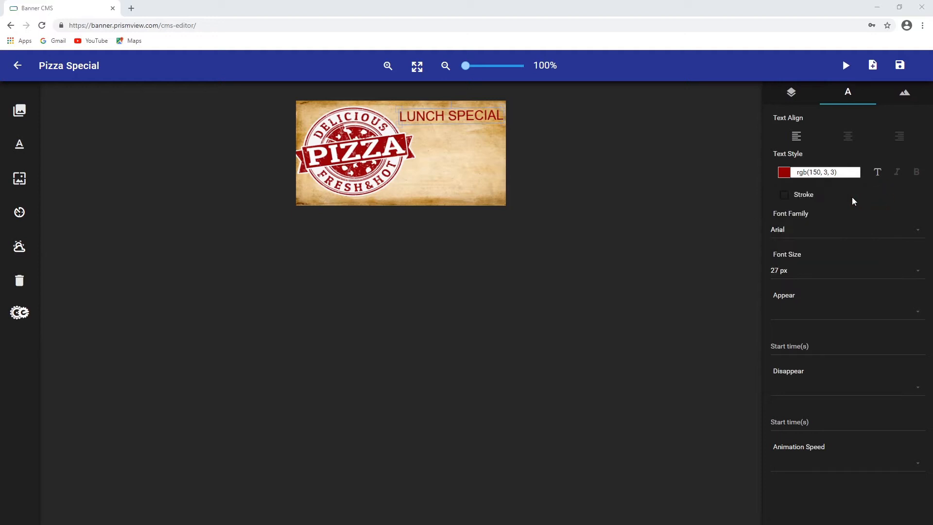
Enable a white stroke, rgb(255, 255, 255), on the text with a stroke width of 4
left_click(784, 195)
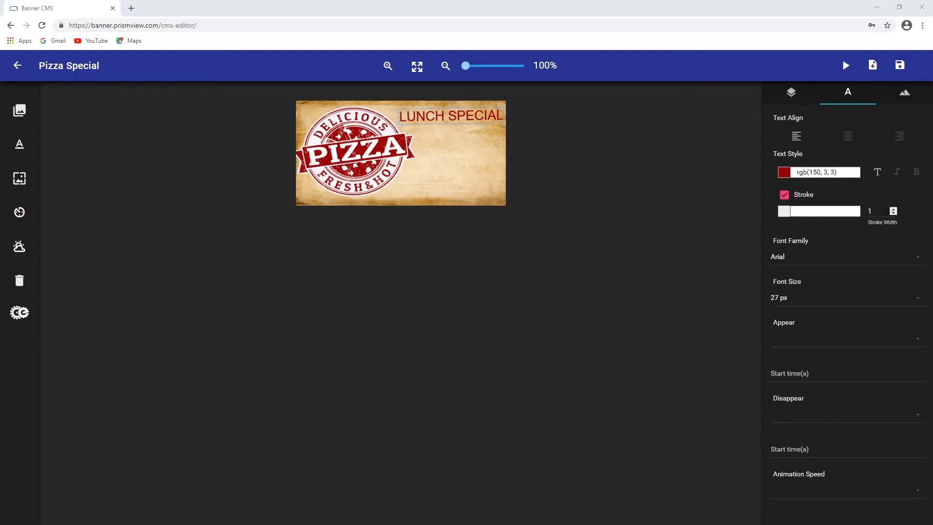
left_click(894, 211)
left_click(893, 211)
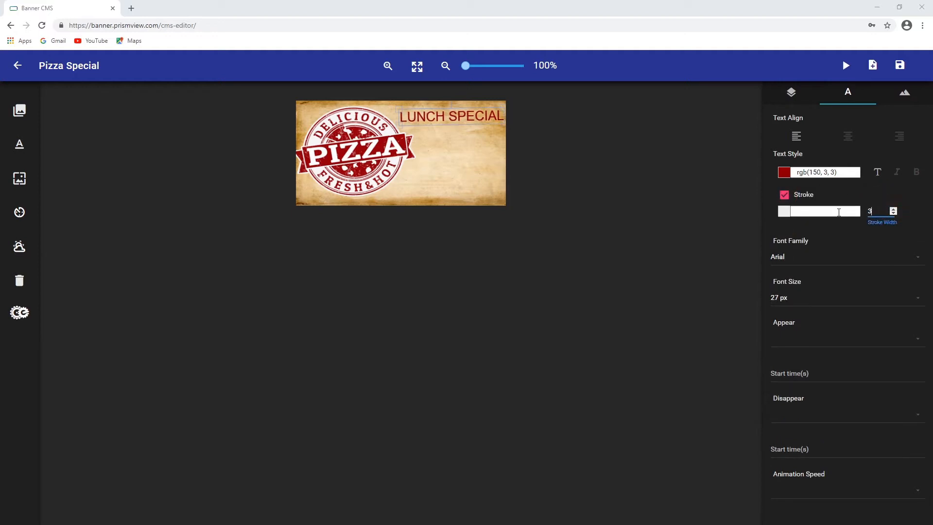
left_click(784, 212)
left_click(783, 235)
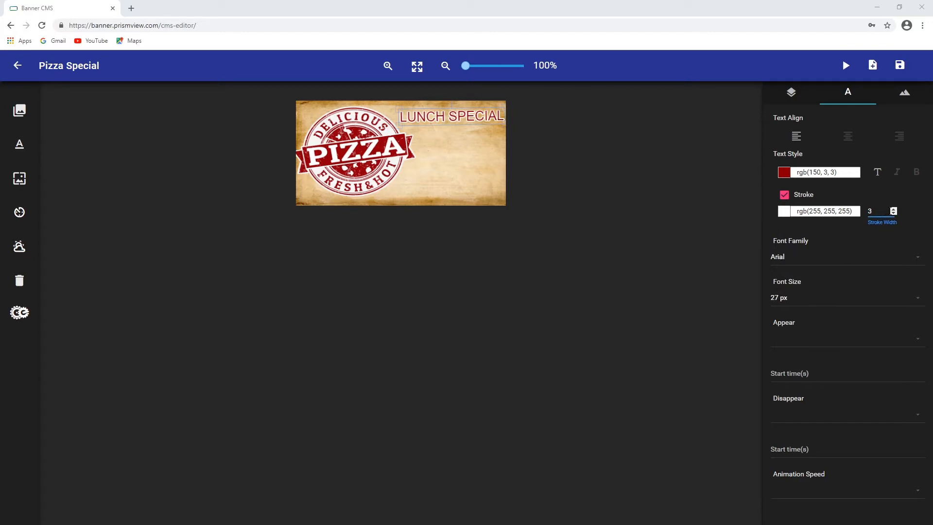
left_click(894, 210)
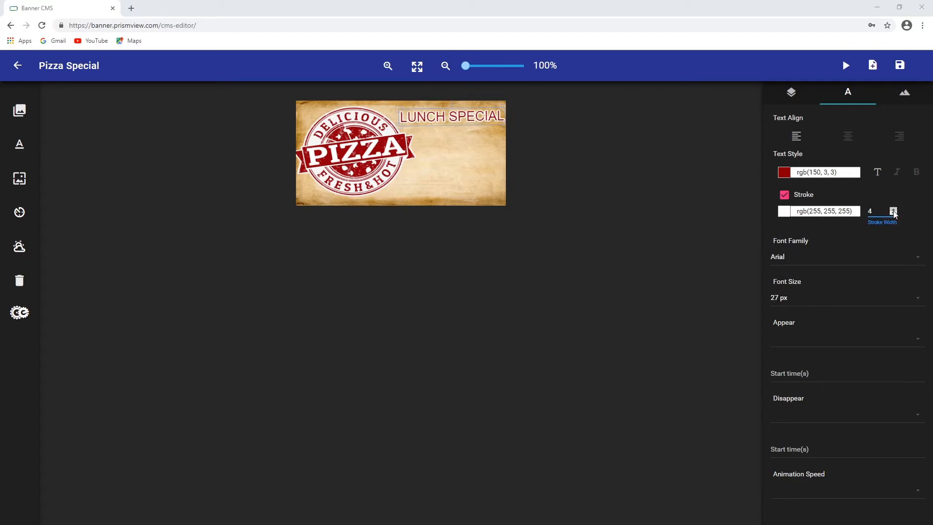
Change the text's font family to Lalezar
left_click(838, 257)
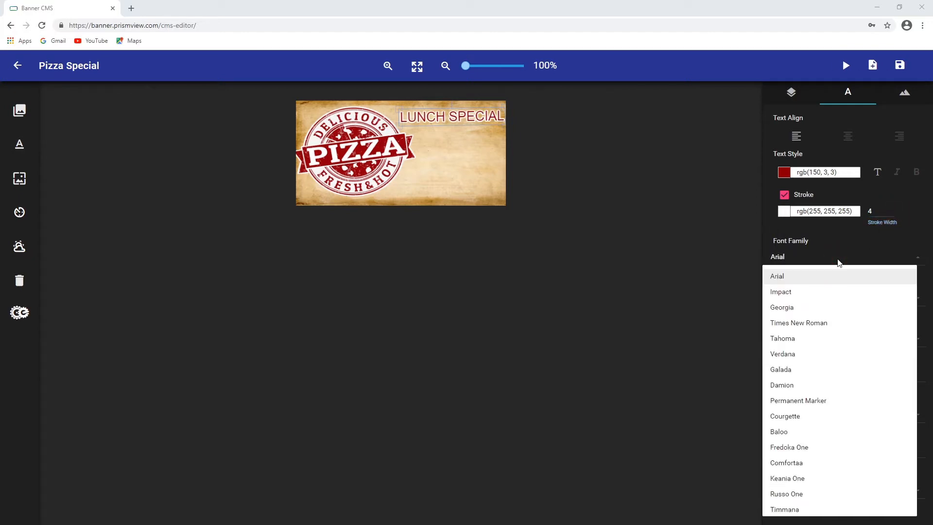
scroll(812, 473, "down", 4)
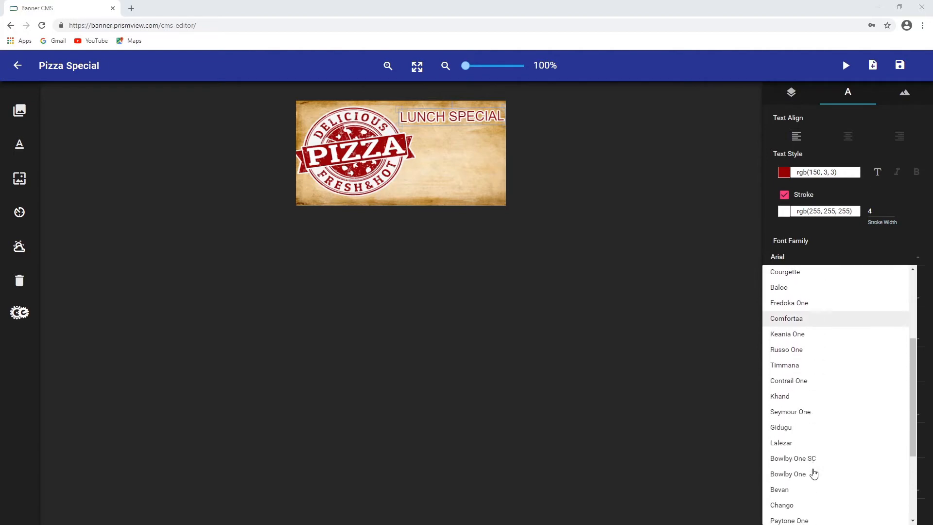
left_click(788, 393)
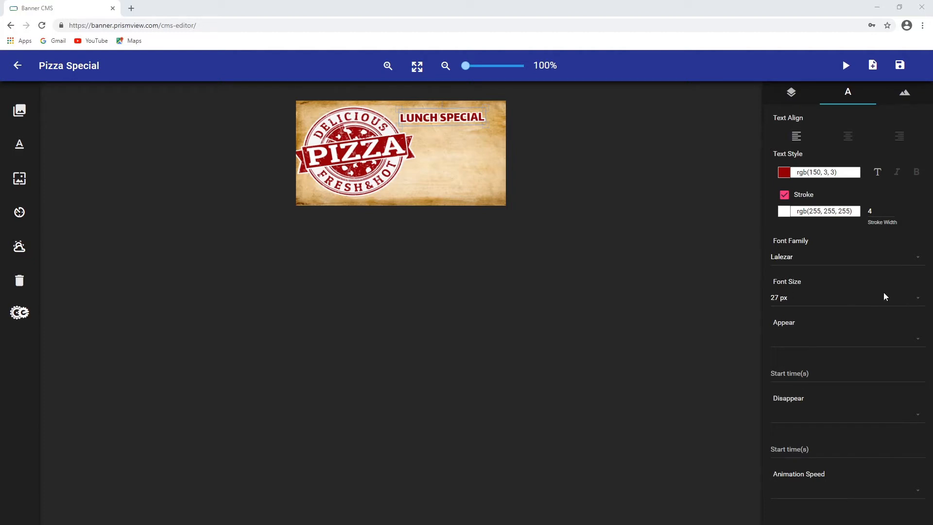
Set the LUNCH SPECIAL font size to 30 px and nudge the text slightly upward
left_click(486, 126)
left_click(483, 125)
left_click(917, 298)
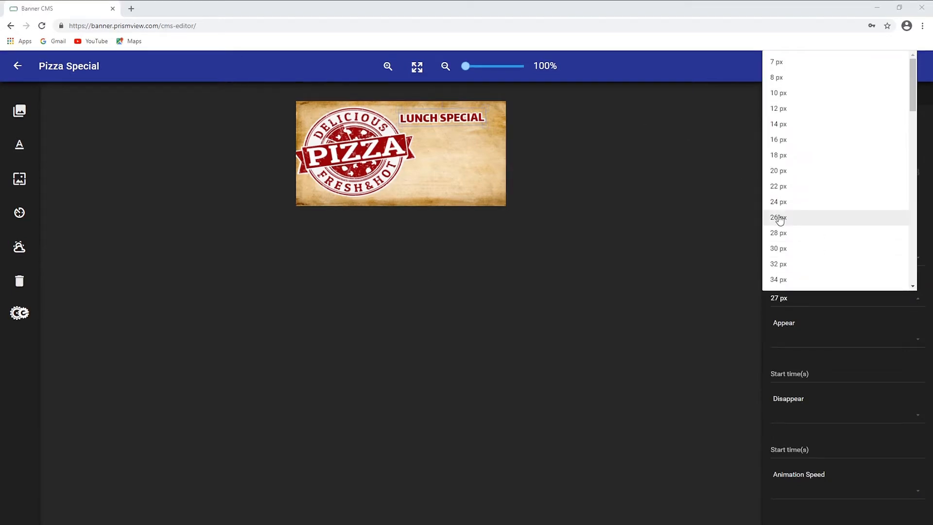
left_click(780, 249)
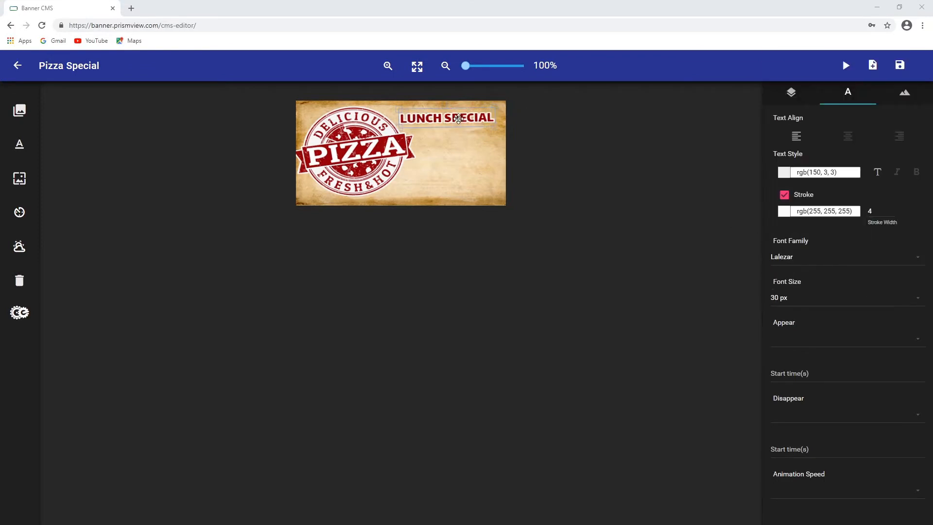
mouse_move(458, 118)
left_mouse_down()
mouse_move(467, 109)
mouse_move(460, 125)
mouse_move(455, 111)
mouse_move(462, 138)
mouse_move(468, 113)
mouse_move(460, 112)
left_mouse_up()
left_click(19, 144)
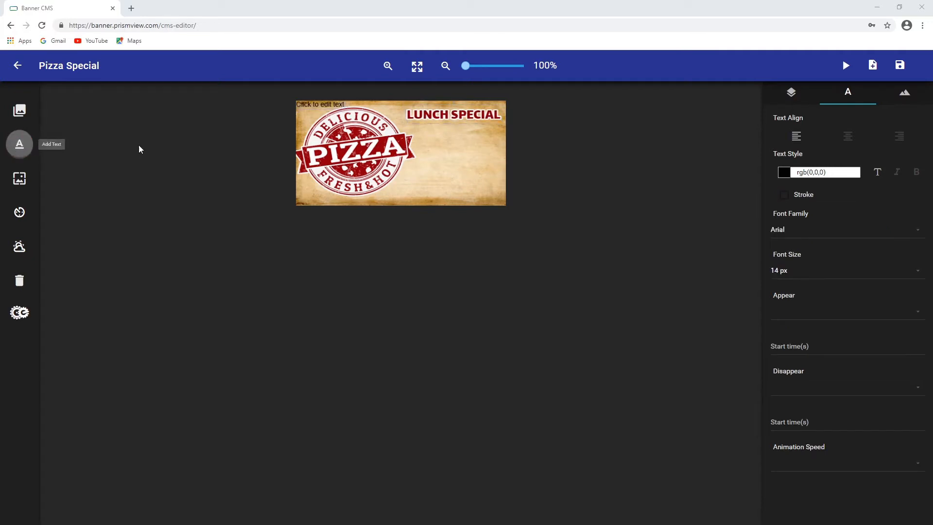
left_click(316, 104)
left_click_drag(316, 104, 453, 143)
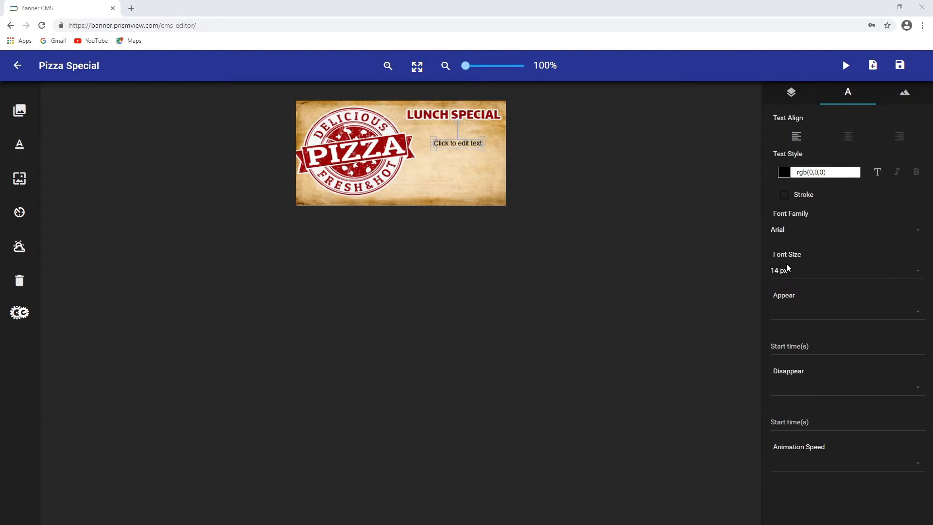
left_click(791, 97)
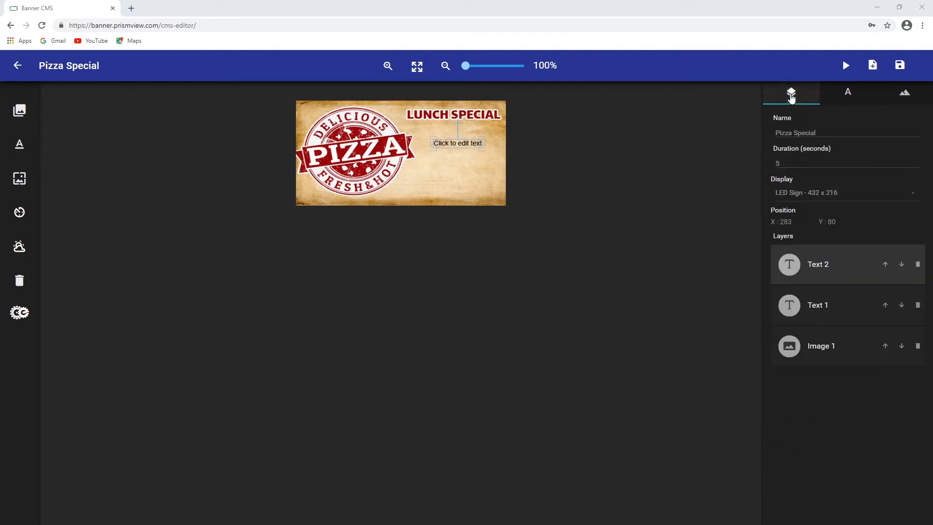
left_click(819, 307)
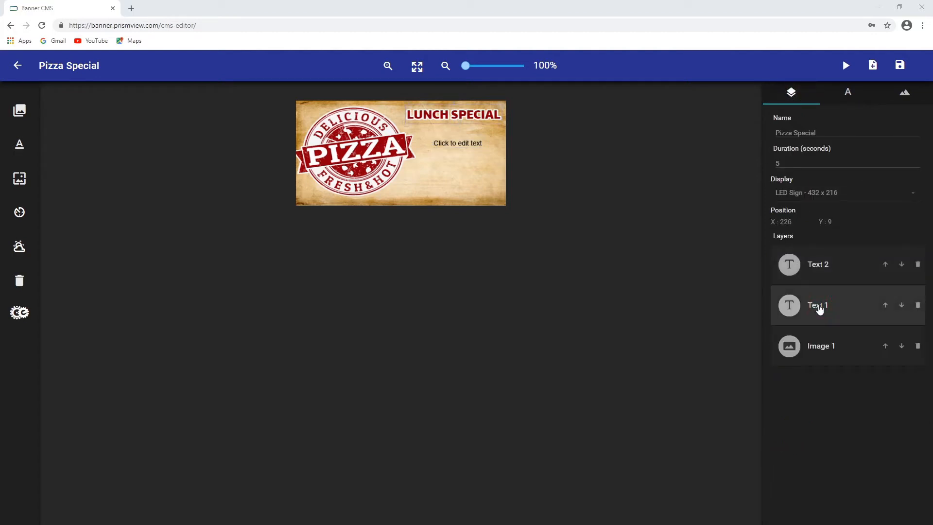
left_click(818, 268)
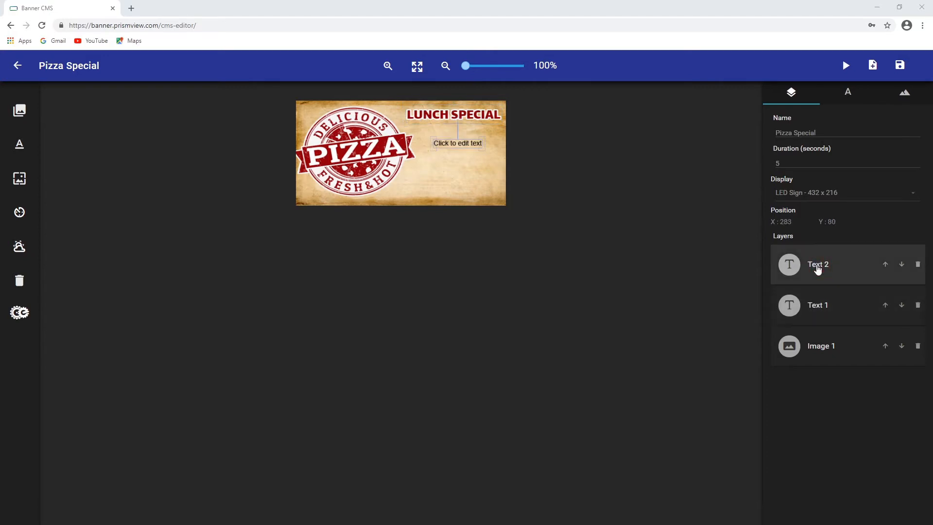
left_click(918, 265)
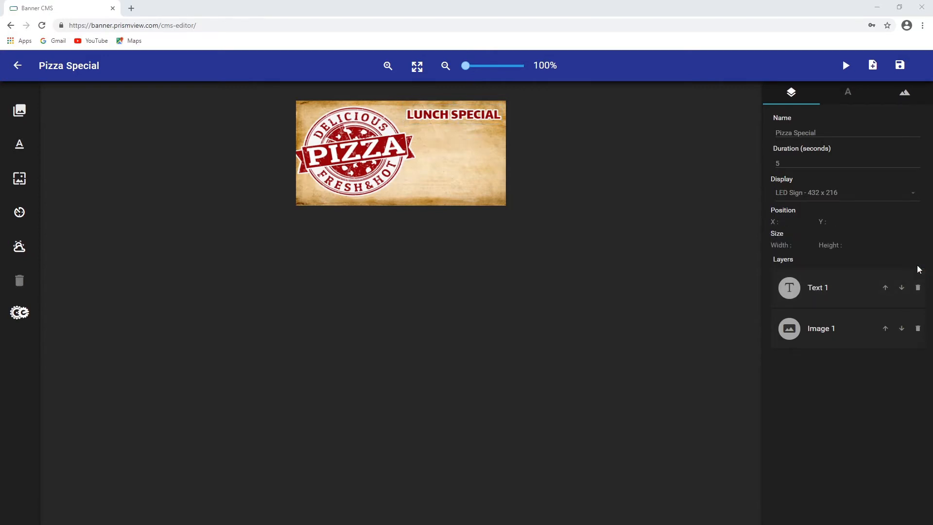
Duplicate the LUNCH SPECIAL text and move the copy down below the original on the right side
left_click(820, 292)
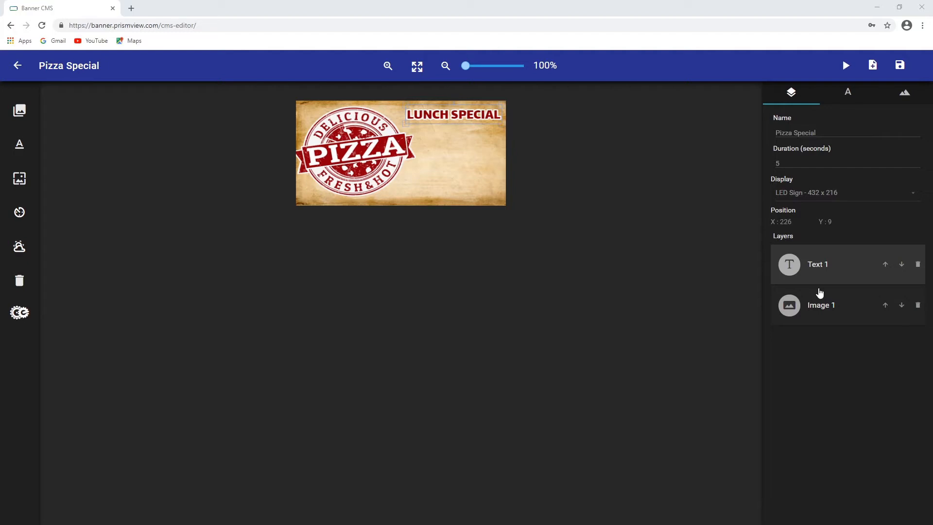
key("ctrl+v")
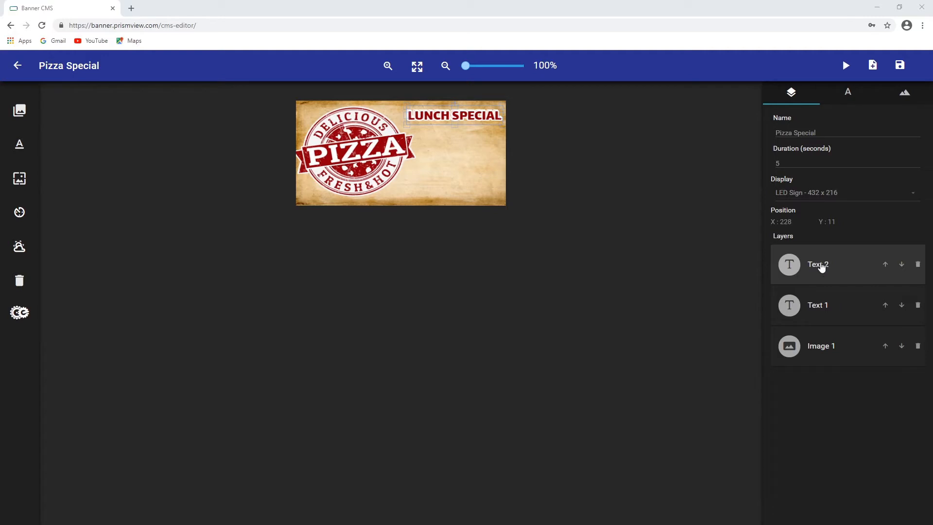
left_click(481, 117)
left_click_drag(481, 116, 484, 172)
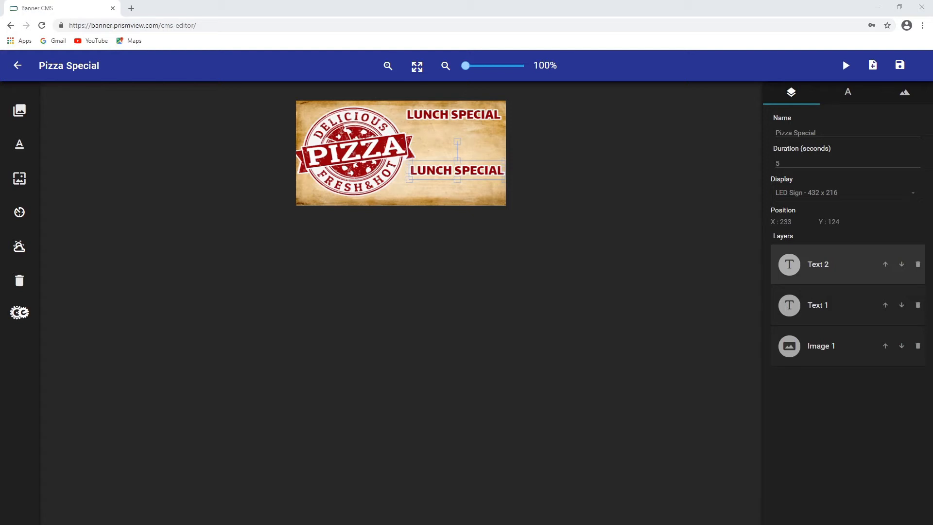
Replace the copied text with PIZZA & DRINK
left_click(489, 170)
left_click(489, 170)
left_click_drag(503, 169, 393, 162)
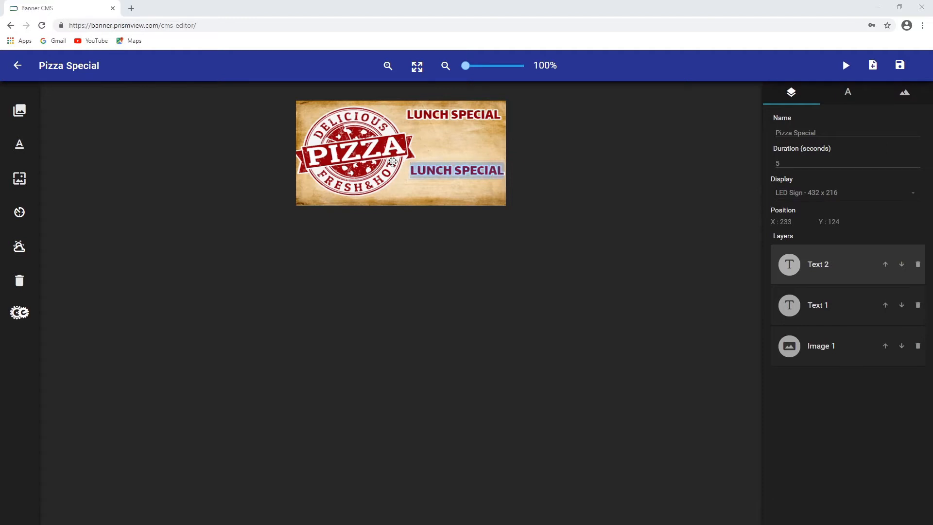
type("P")
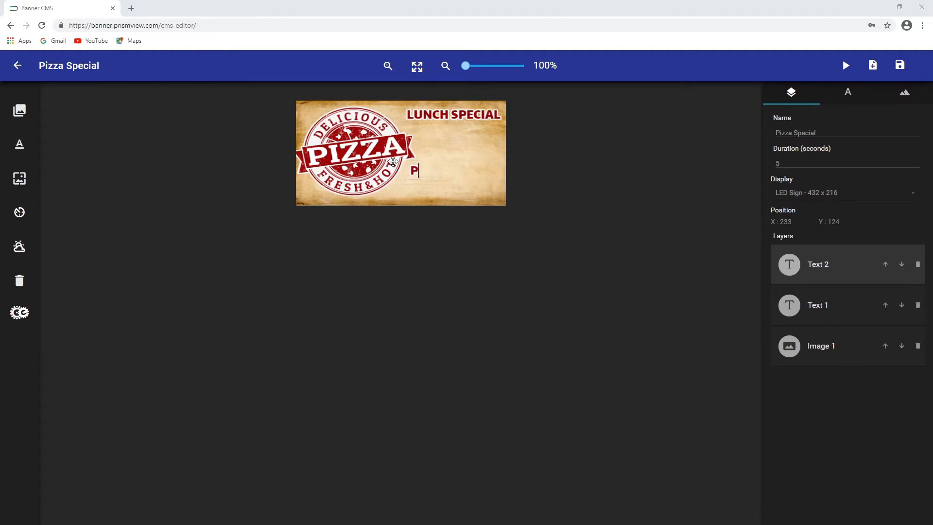
type("IZZA & DR")
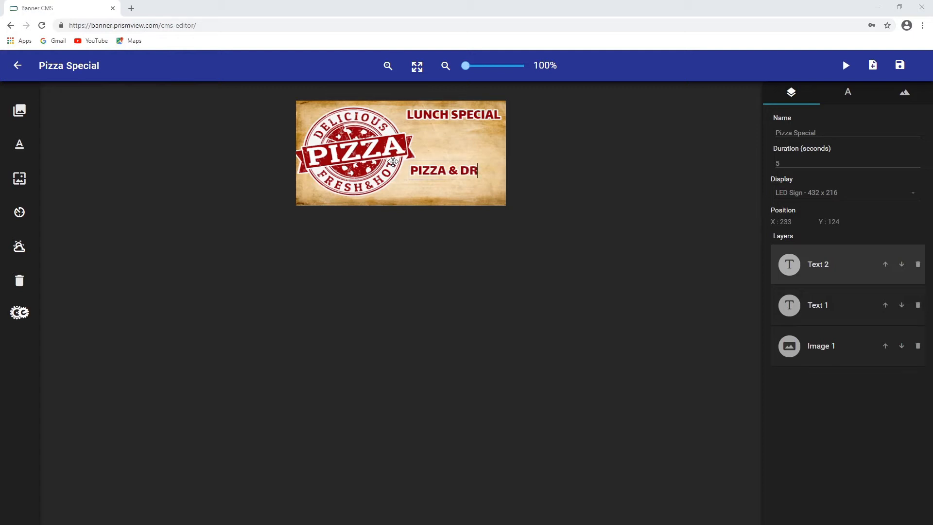
key("BackSpace")
key("BackSpace")
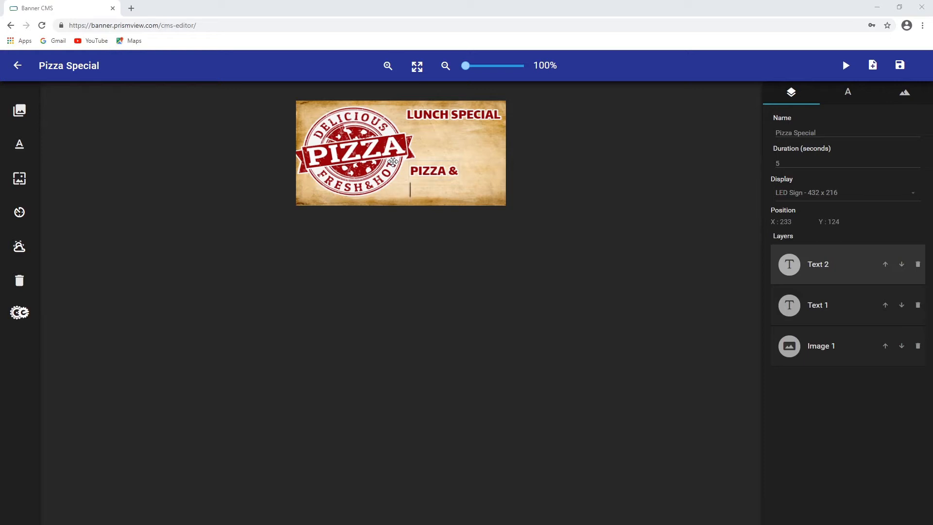
type("DRINK")
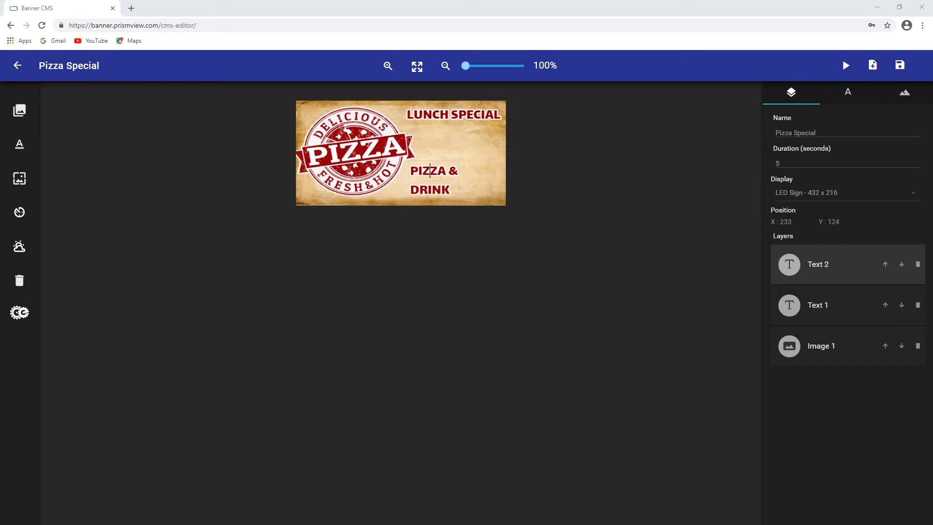
Enlarge the PIZZA & DRINK text and move it up to sit just below LUNCH SPECIAL on the right
left_click(825, 294)
left_click(429, 179)
mouse_move(429, 178)
left_mouse_down()
mouse_move(433, 156)
mouse_move(449, 143)
mouse_move(417, 178)
left_mouse_up()
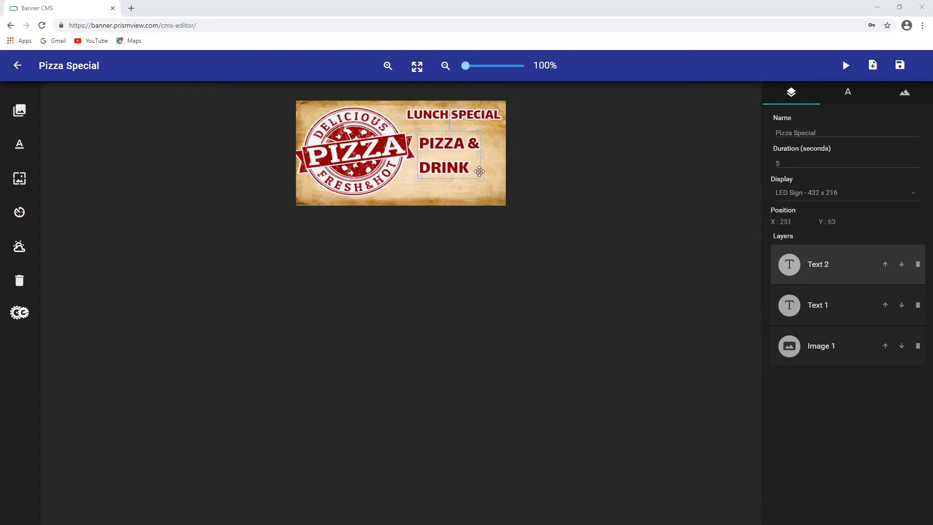
left_click_drag(481, 178, 490, 182)
left_click_drag(451, 150, 475, 110)
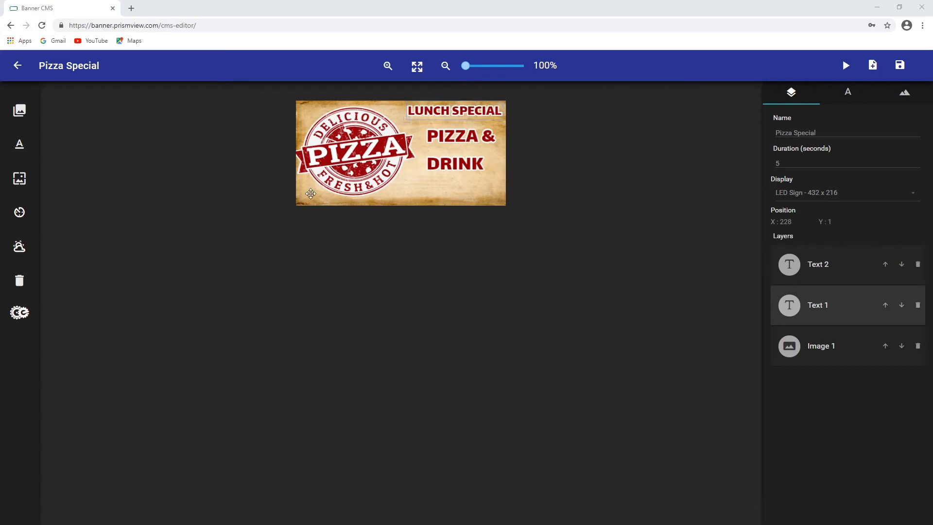
Duplicate the PIZZA & DRINK text and move the copy down below it
left_click(815, 273)
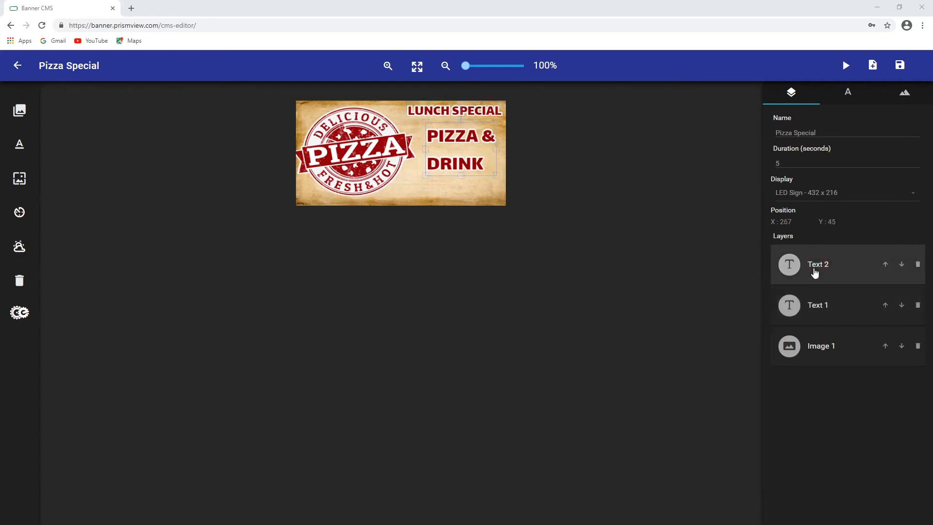
key("ctrl+v")
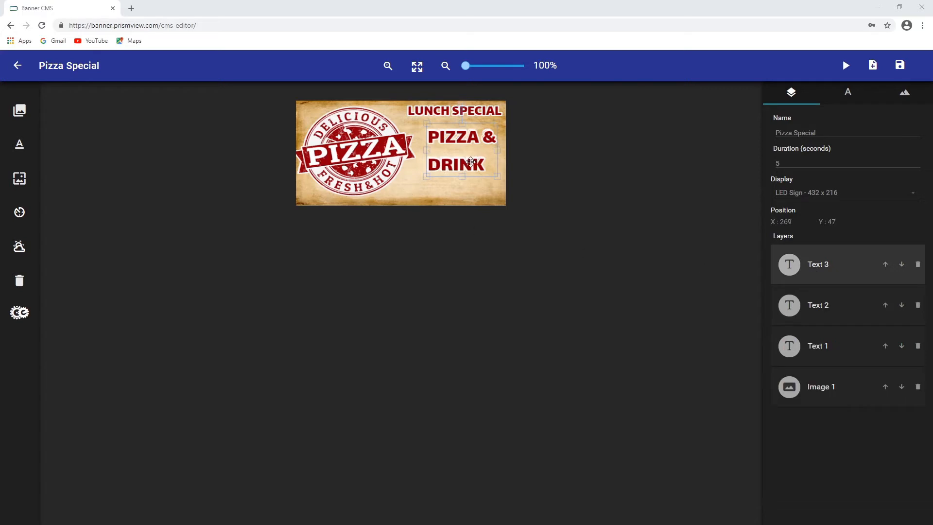
left_click_drag(475, 166, 465, 211)
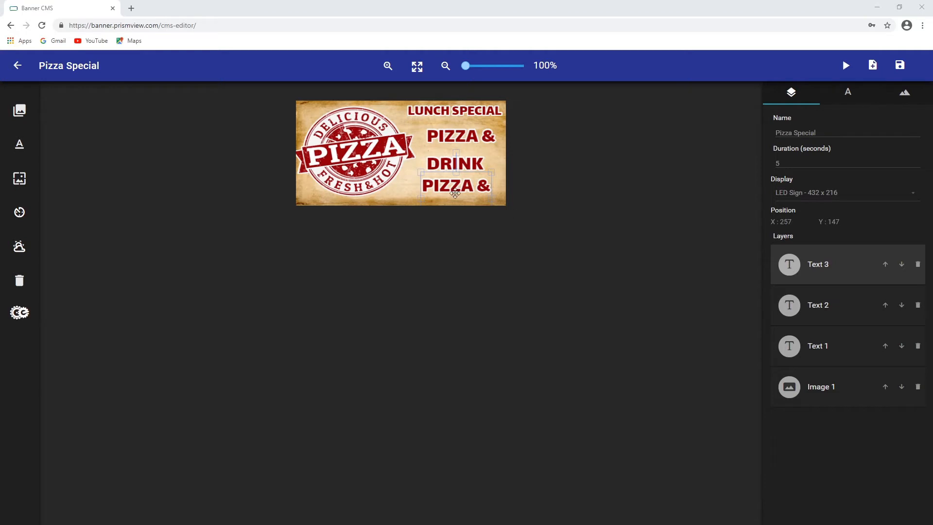
Replace the copied text with the price $4.99
left_click(488, 188)
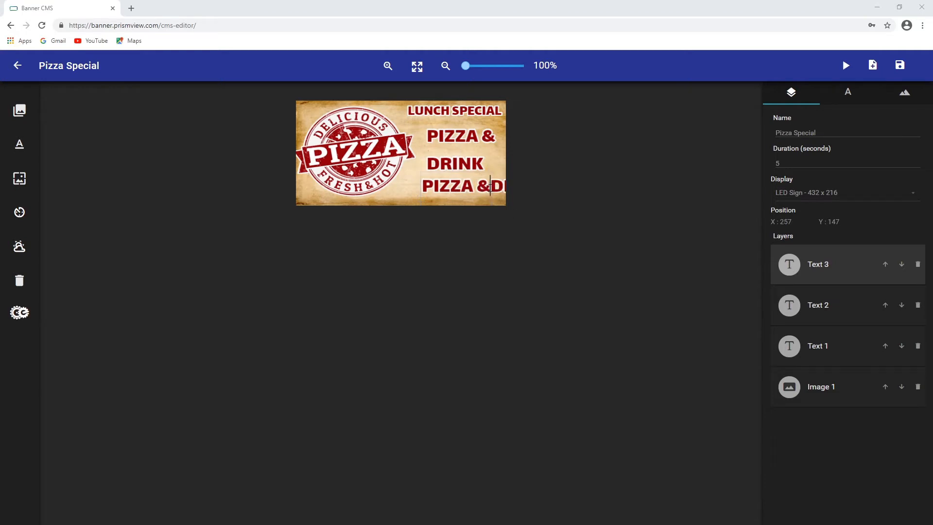
key("BackSpace")
key("BackSpace")
key("BackSpace")
key("BackSpace")
key("BackSpace")
key("BackSpace")
key("BackSpace")
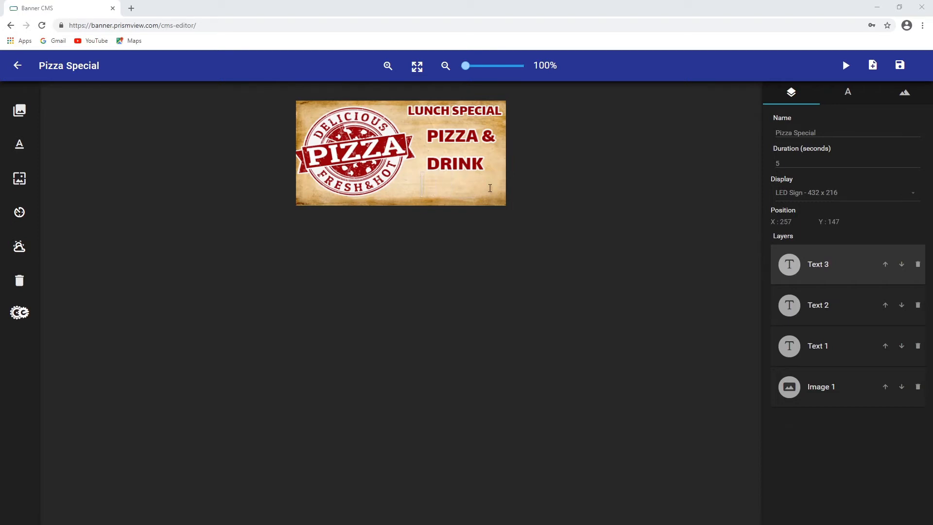
type("$4.99")
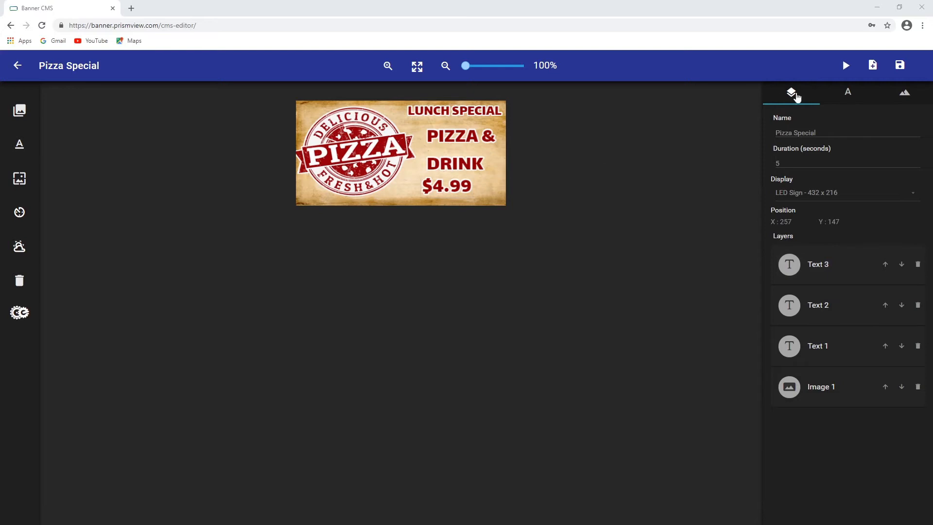
Enlarge the $4.99 price text and give it a white stroke with a width of 5
left_click(828, 272)
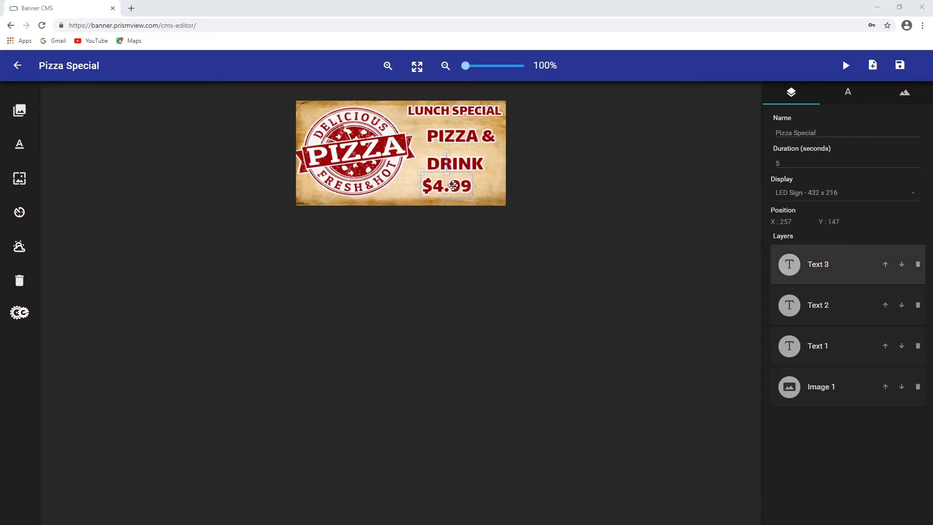
left_click_drag(453, 186, 496, 166)
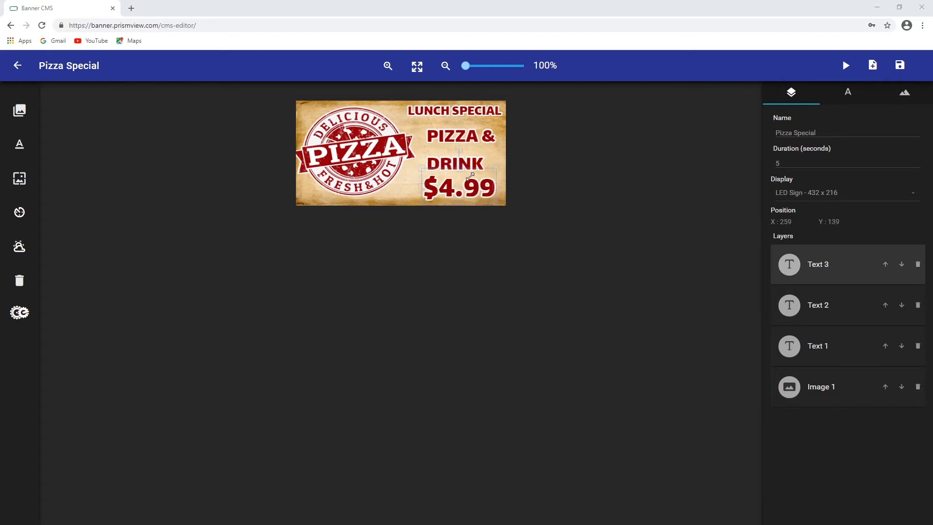
left_click(850, 101)
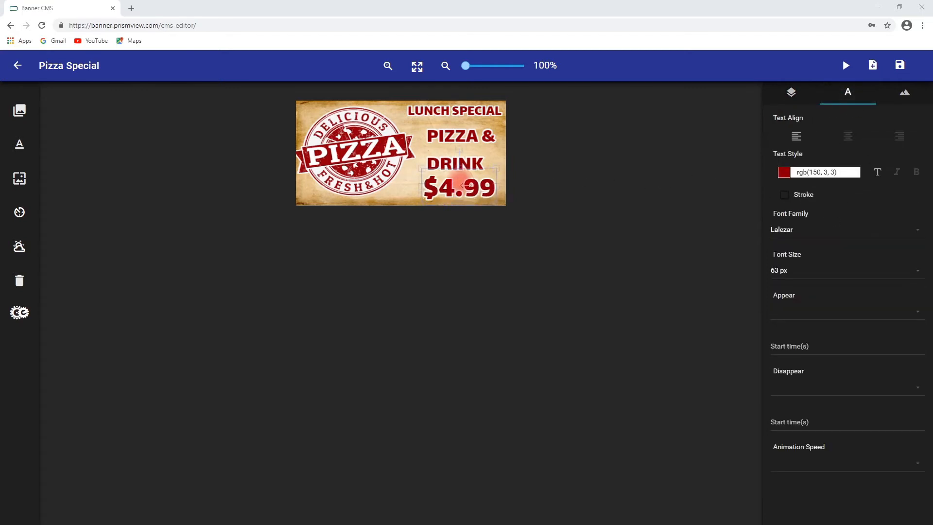
left_click(804, 196)
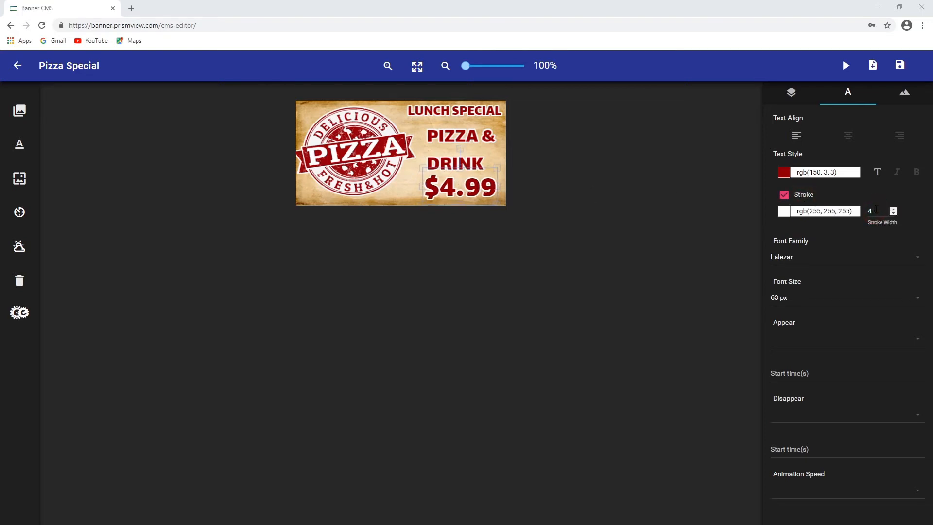
left_click(893, 208)
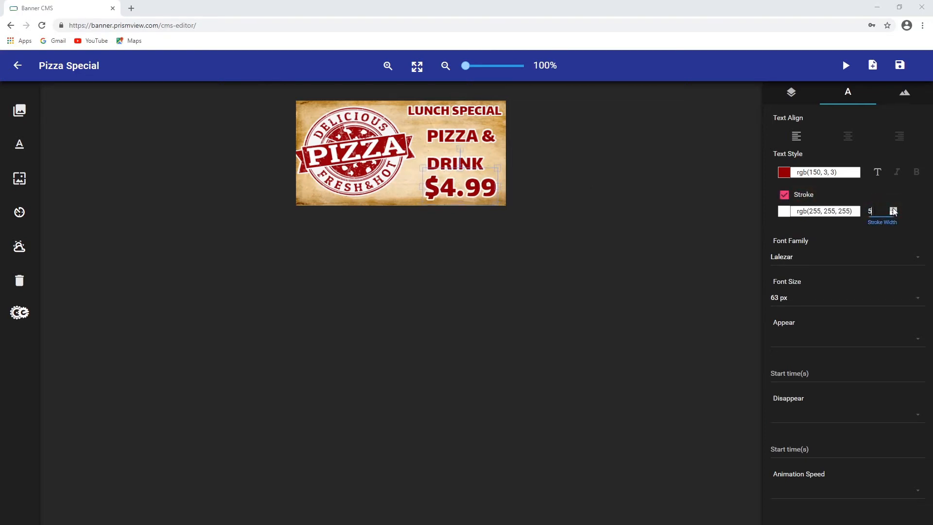
Nudge the price text slightly left and save the banner
left_click(422, 167)
left_click_drag(422, 167, 413, 163)
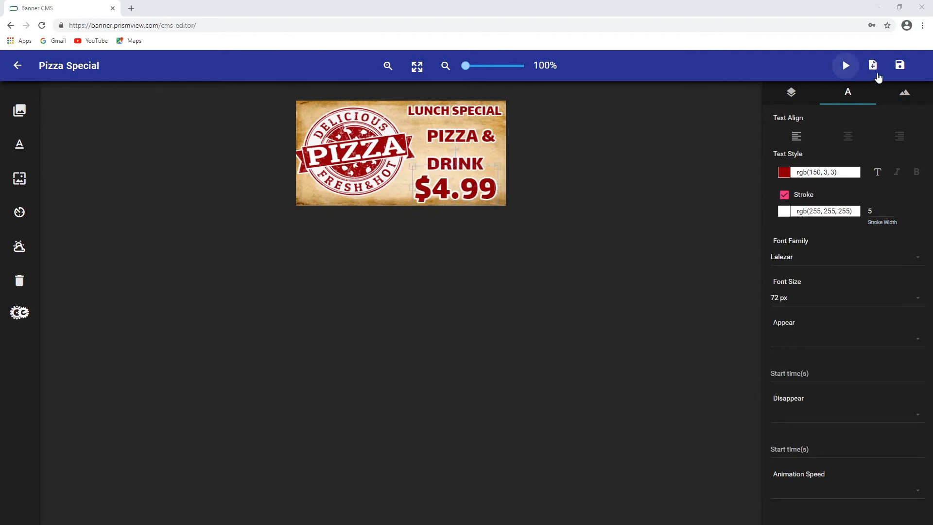
left_click(899, 68)
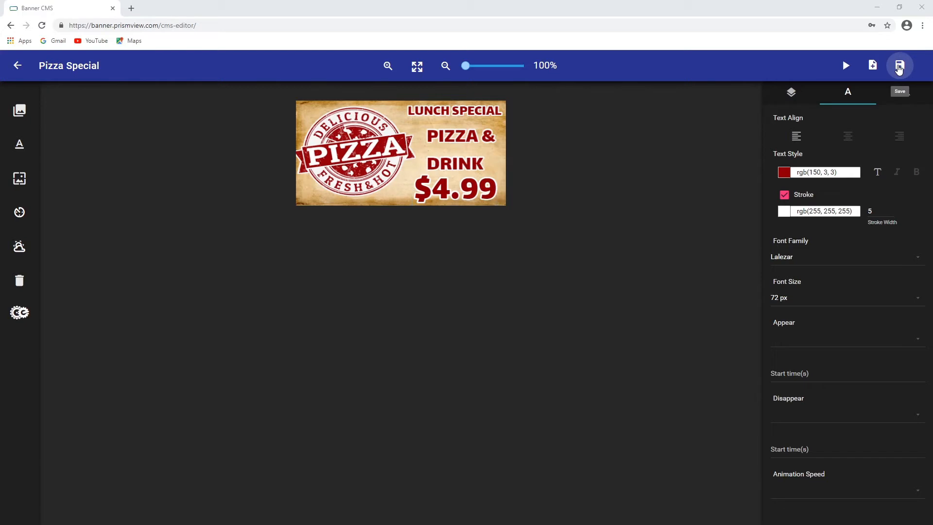
Open the content library and preview the Pizza Special banner
left_click(18, 66)
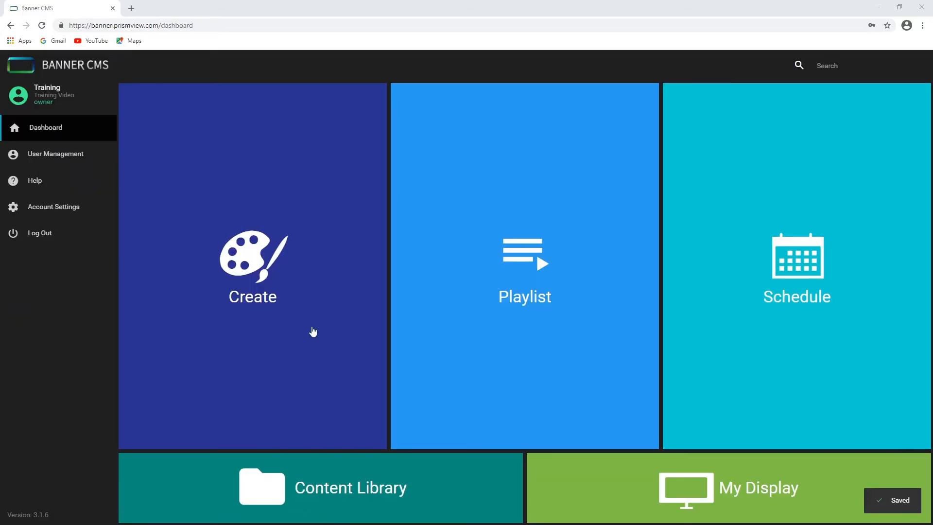
left_click(394, 484)
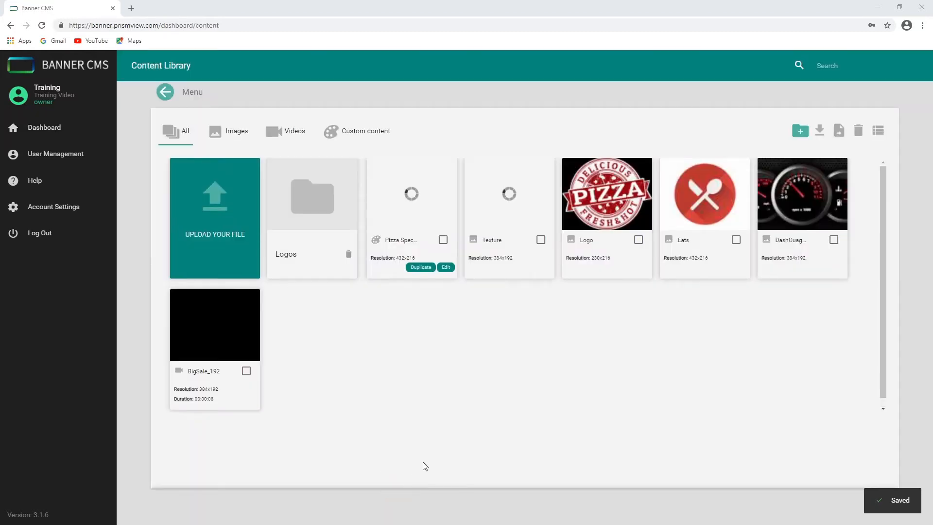
left_click(416, 197)
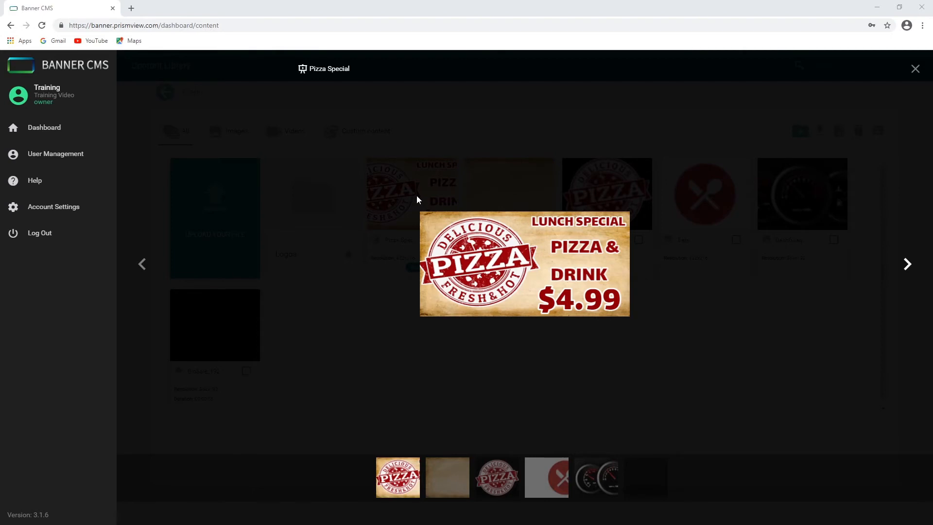
left_click(916, 70)
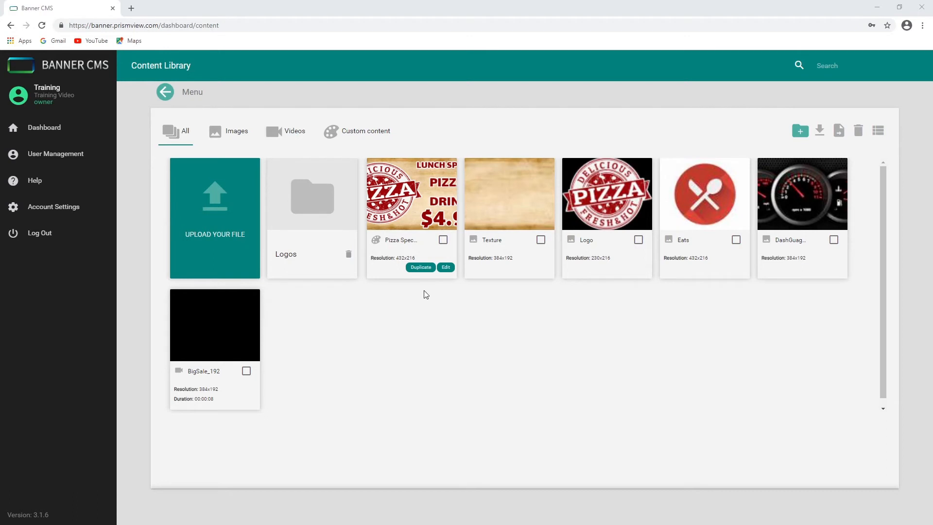
Reopen the Pizza Special banner for editing, change the price to $5.99, and save
left_click(444, 267)
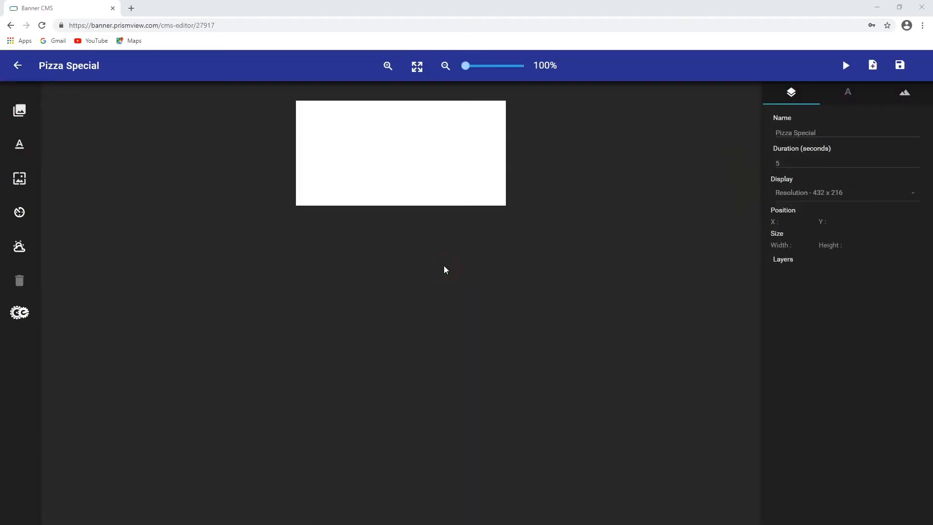
left_click(447, 193)
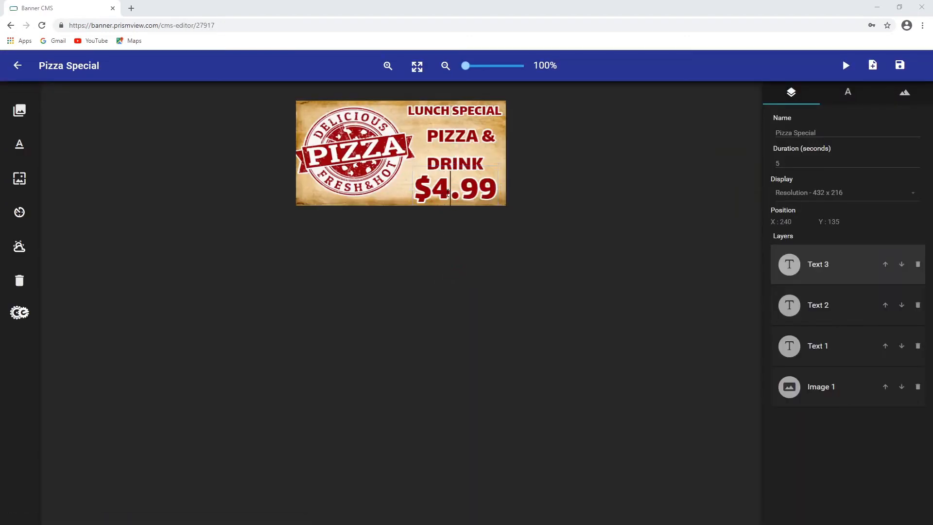
left_click_drag(450, 194, 435, 196)
type("5")
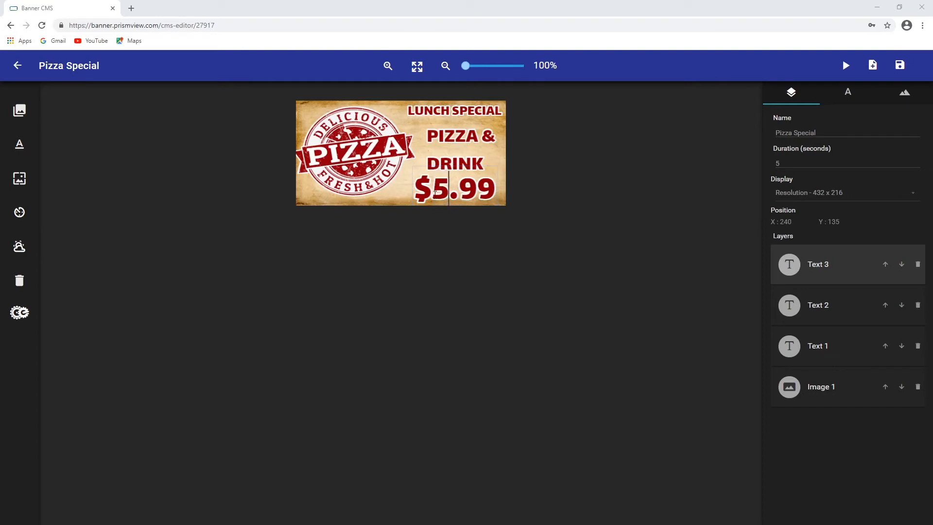
left_click(900, 64)
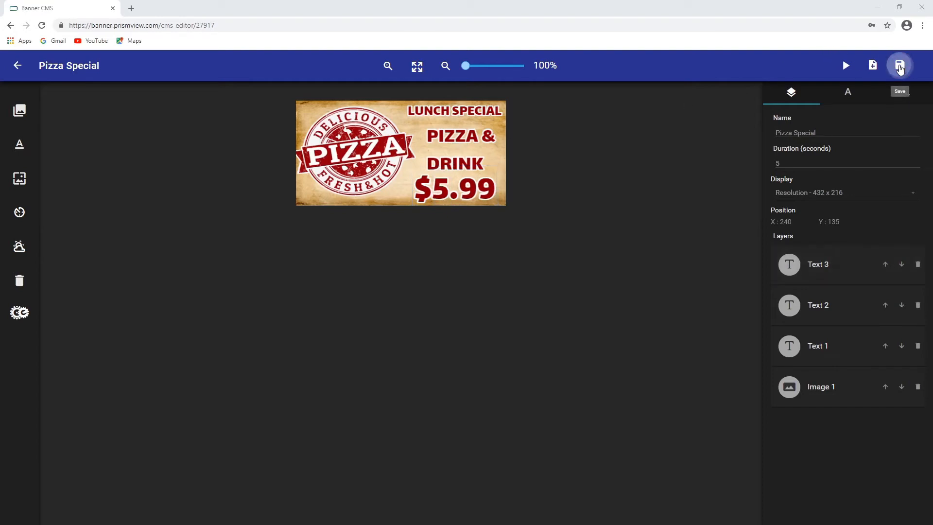
Return to the content library and preview the updated Pizza Special banner
left_click(16, 66)
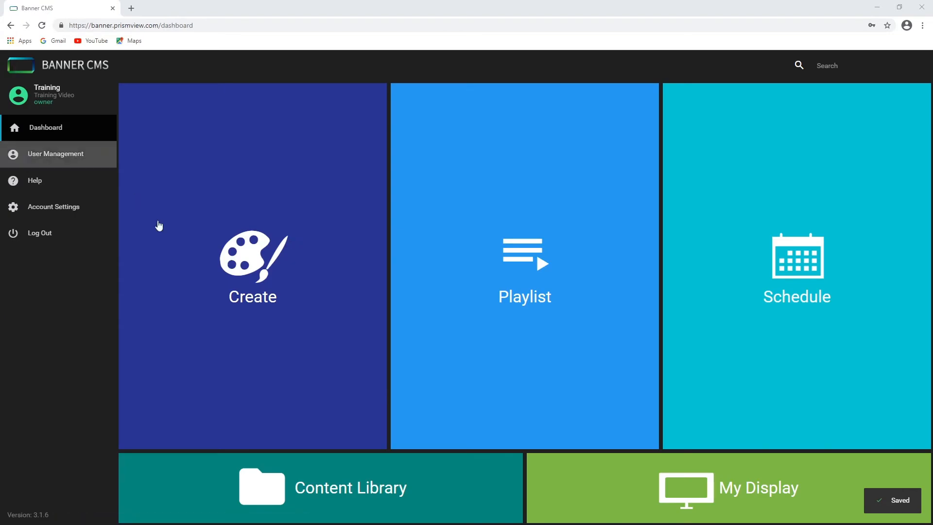
left_click(295, 499)
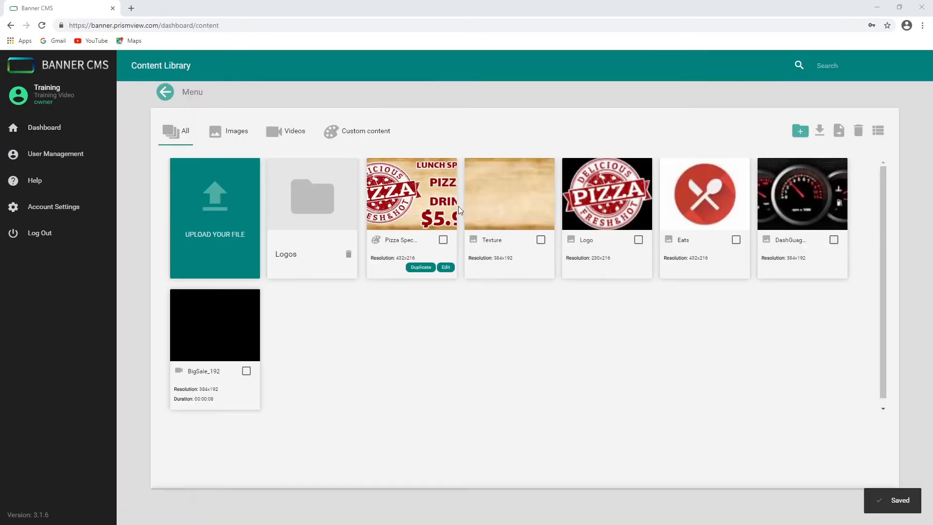
left_click(424, 199)
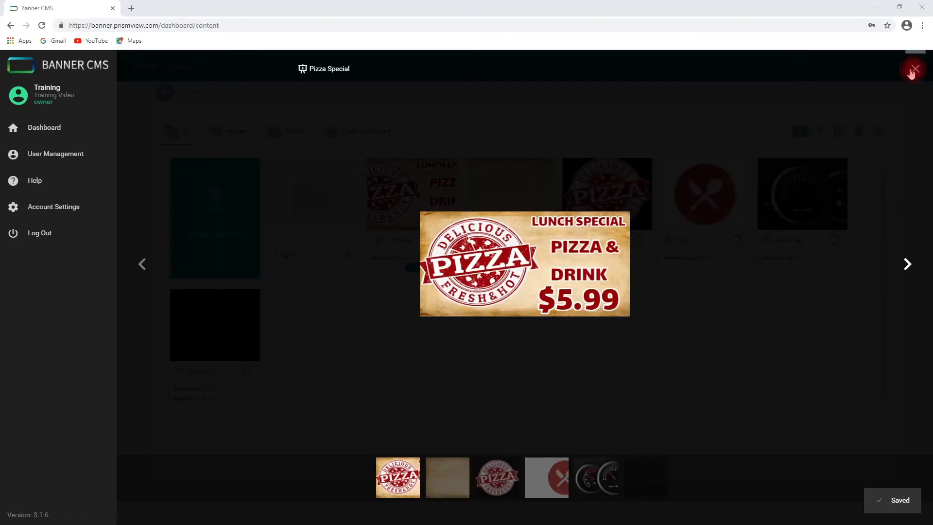
left_click(916, 69)
left_click(165, 93)
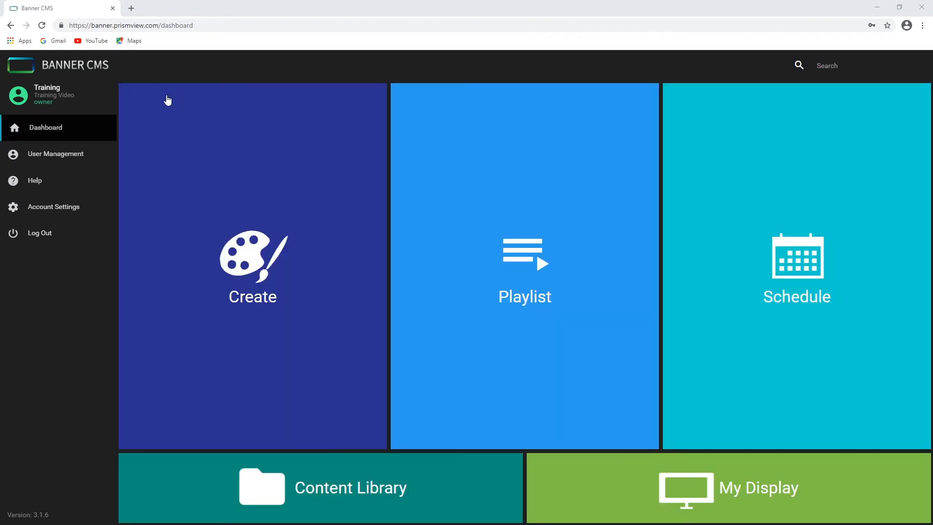
Create new LED Sign 432 x 216 content named Winter Coat Sale
left_click(258, 260)
left_click(395, 323)
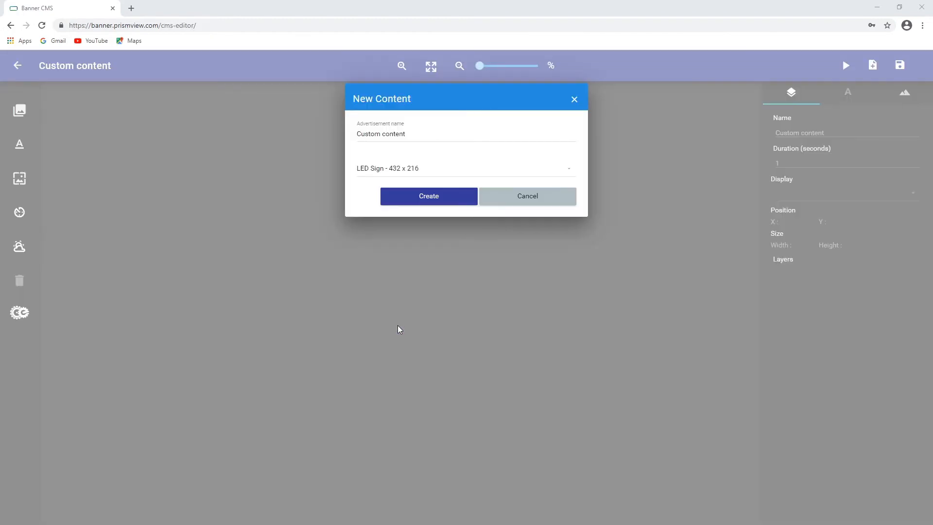
left_click(409, 133)
triple_click(410, 133)
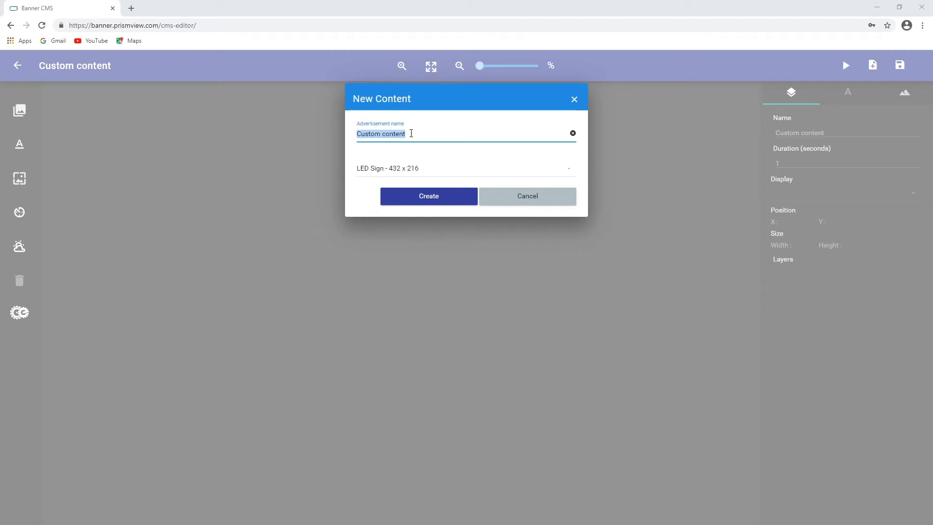
type("Win")
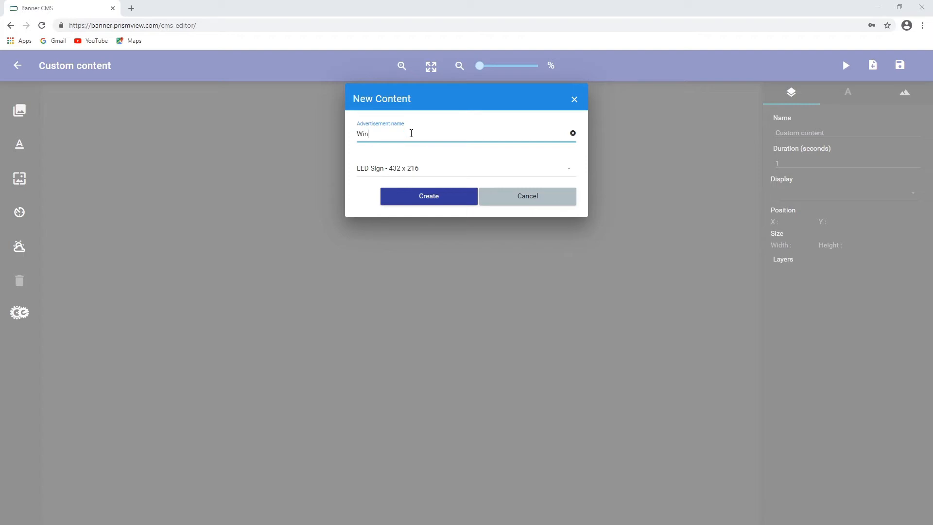
type("ter Coat Sale")
left_click(448, 196)
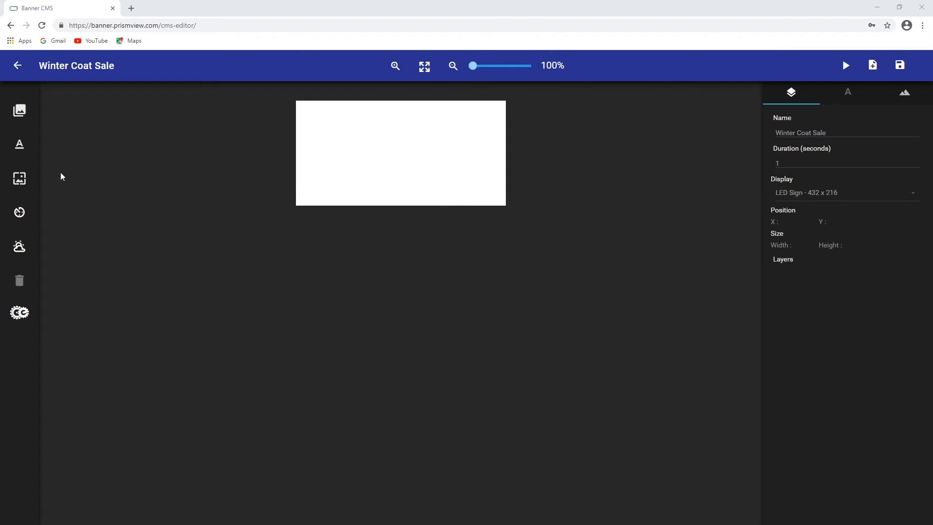
Upload the video file 25PercentOff_192.mp4 from Pictures into the content picker
left_click(20, 110)
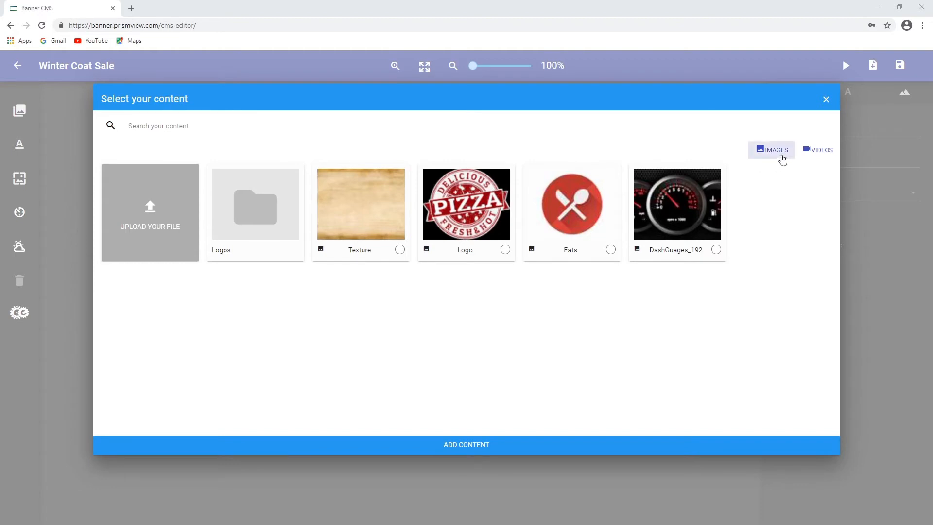
left_click(159, 226)
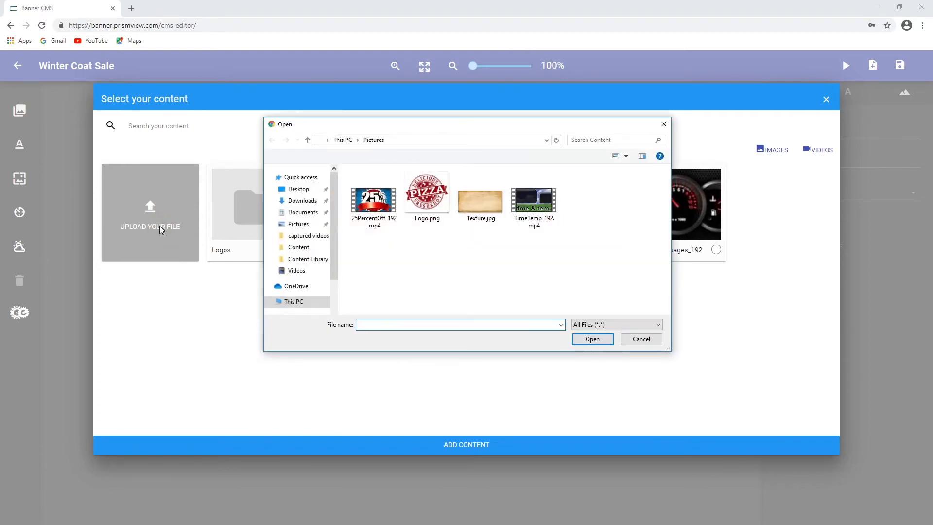
left_click(378, 206)
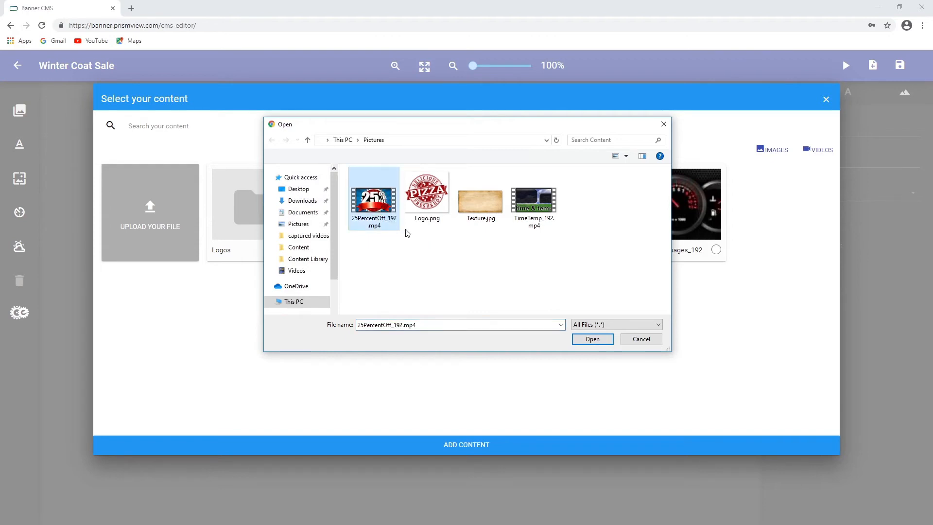
left_click(592, 340)
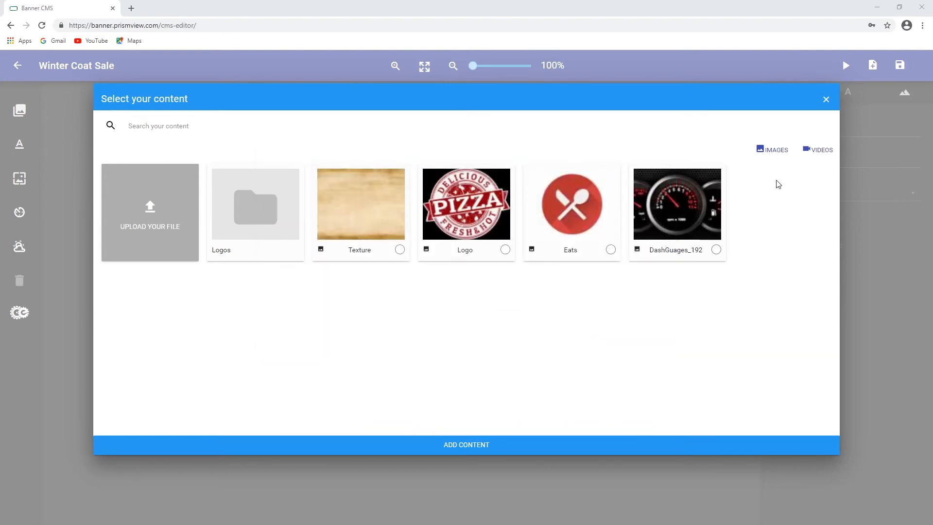
Filter the content picker to videos and add the 25PercentOff_192 video to the banner
left_click(816, 154)
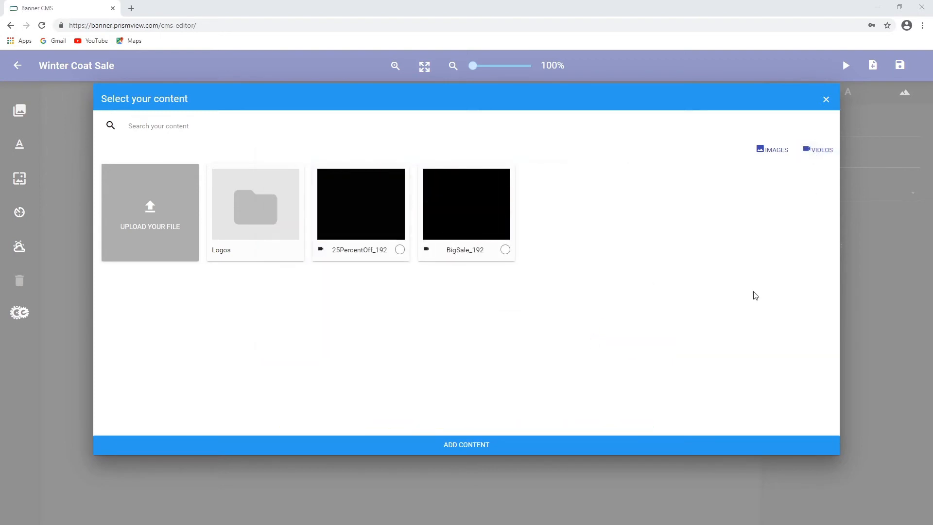
left_click(400, 250)
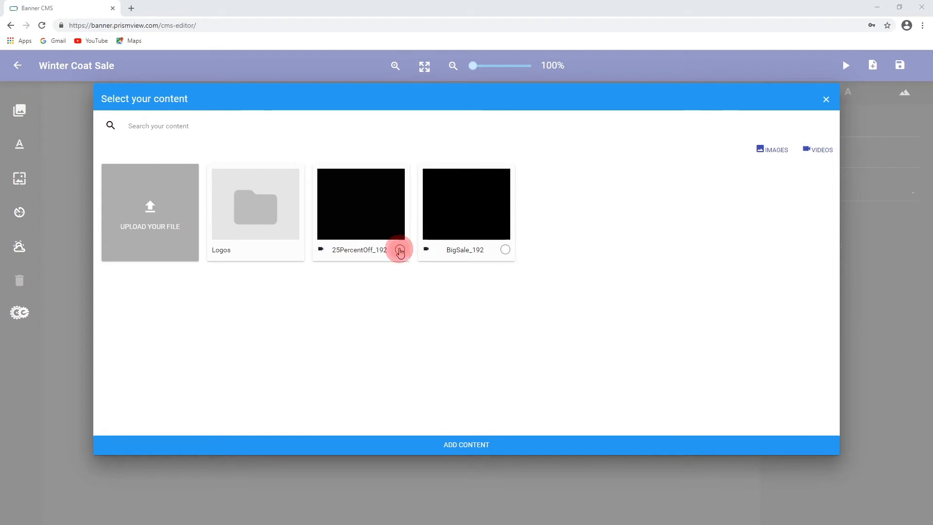
left_click(474, 446)
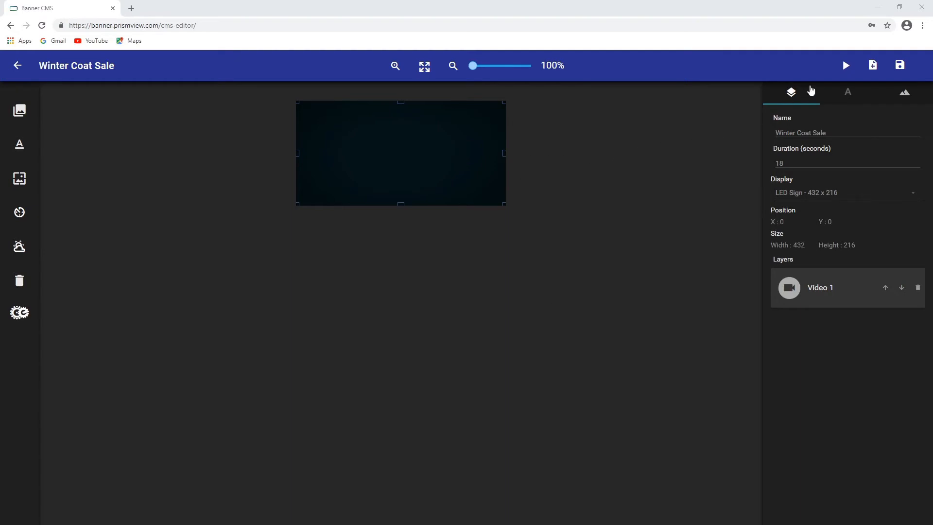
Preview the banner with the video playing, then return to the editor
left_click(846, 67)
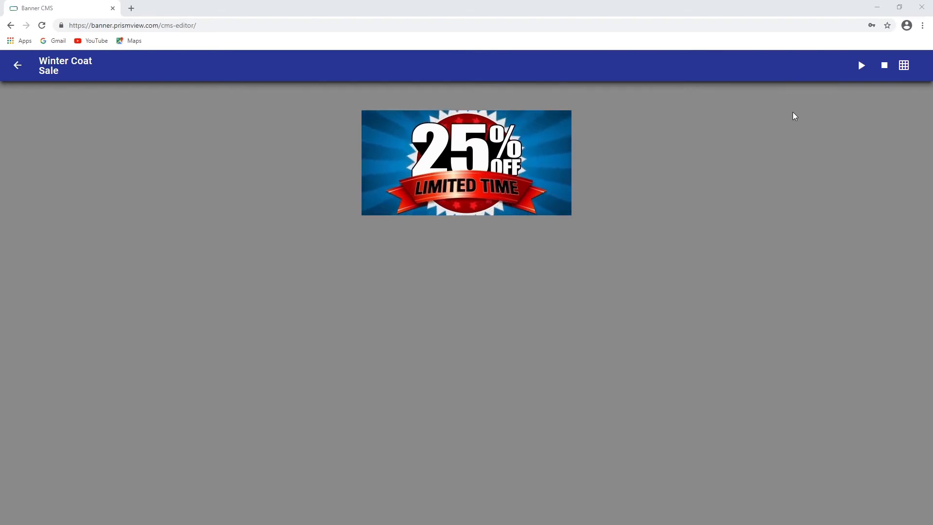
left_click(859, 65)
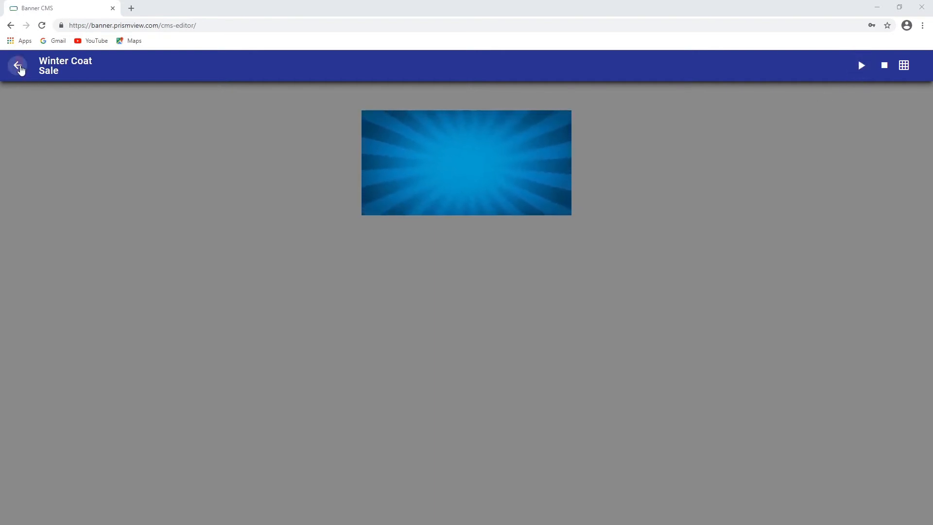
left_click(21, 70)
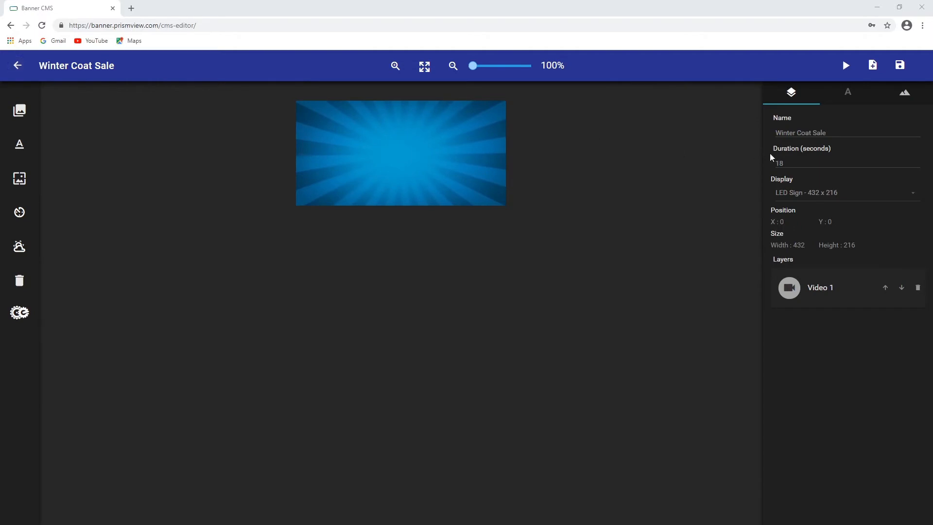
Add a text layer, move it to the banner's centre, and enter WINTER COAT
left_click(794, 161)
left_click(20, 144)
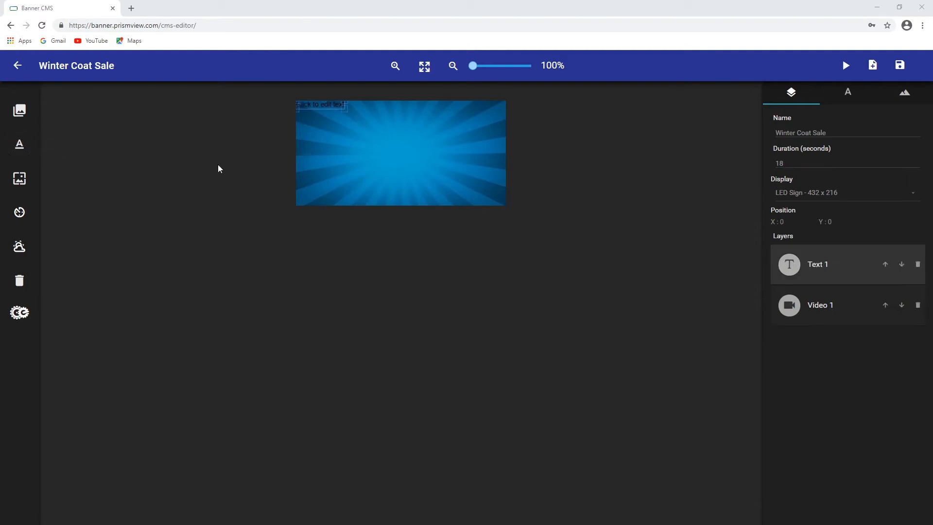
left_click_drag(315, 104, 390, 138)
double_click(391, 138)
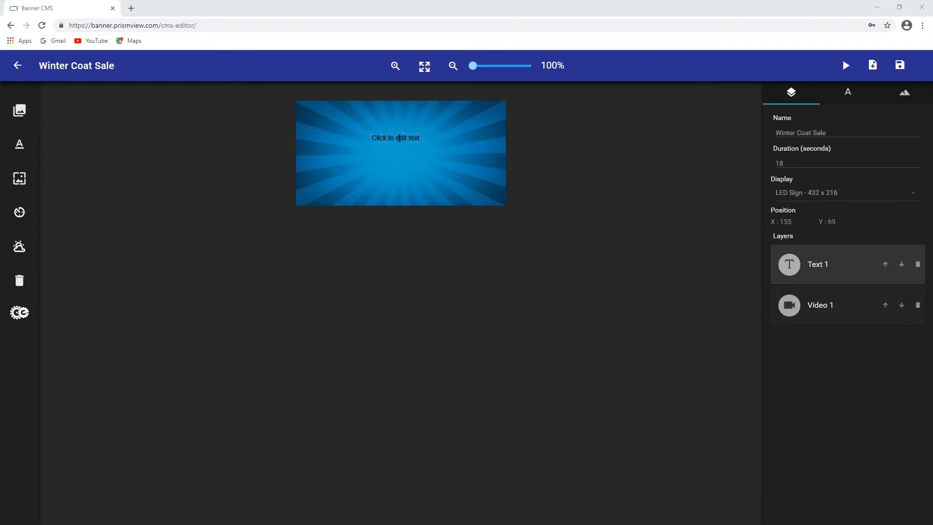
left_click(416, 138)
type("WINTER COAT")
Set the WINTER COAT text colour to white
left_click(848, 92)
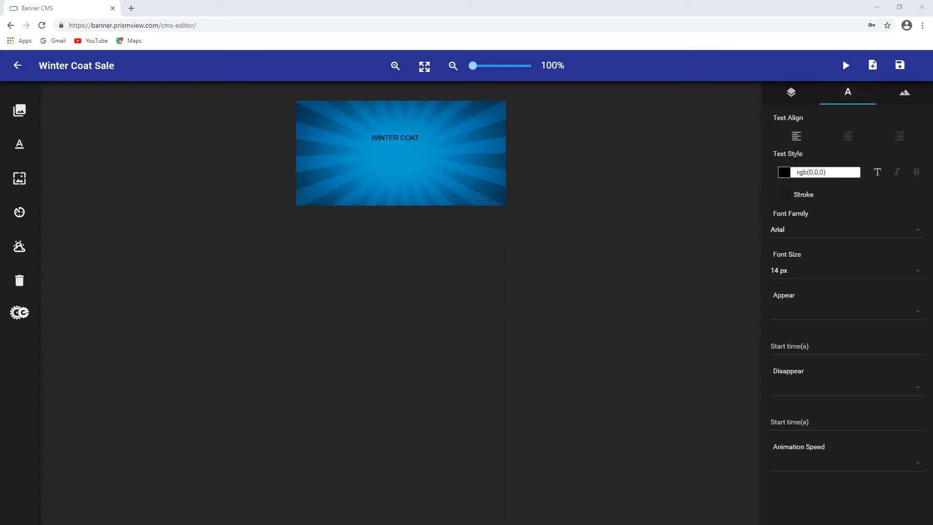
left_click(783, 173)
left_click(783, 191)
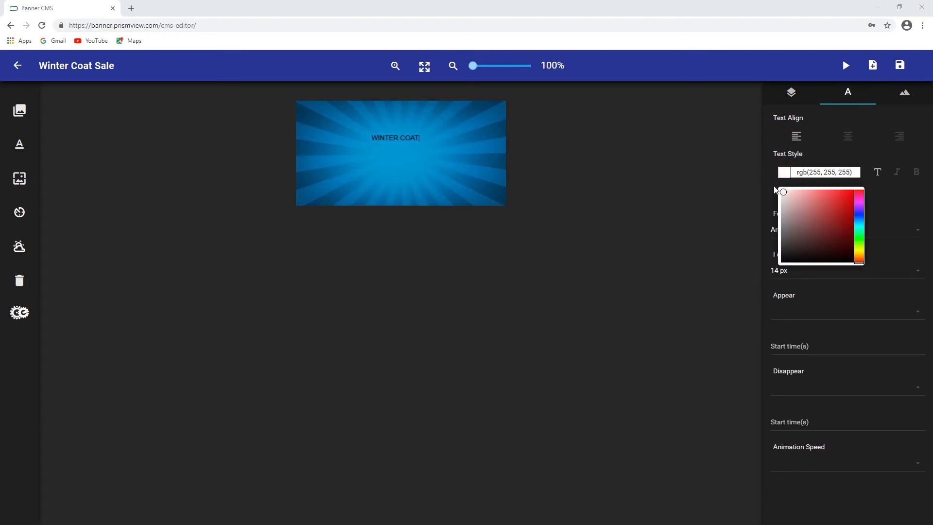
left_click_drag(775, 187, 769, 184)
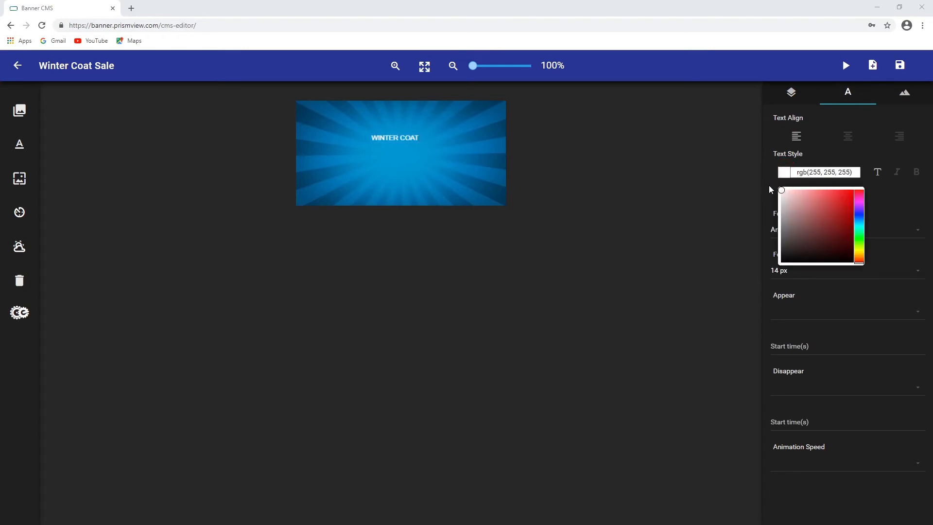
left_click(895, 194)
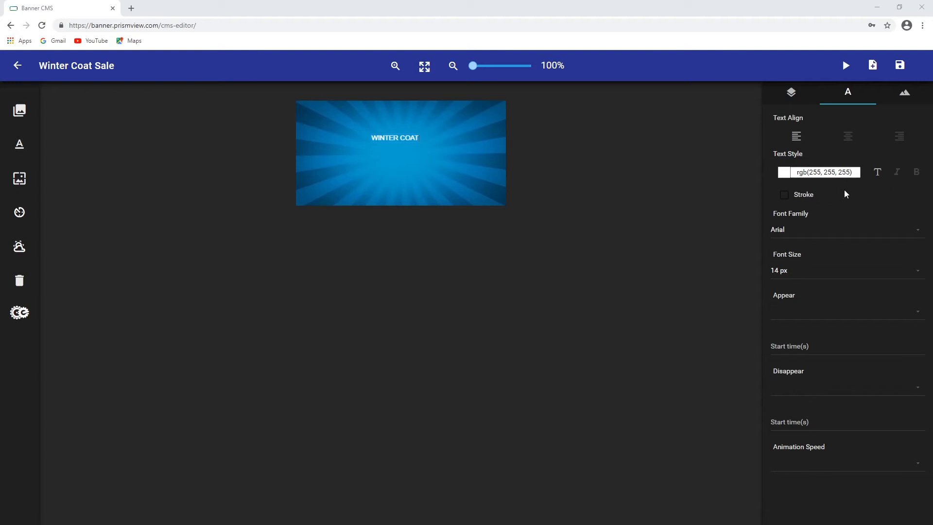
Enable a black stroke on the text and set the stroke width to 3
left_click(785, 195)
left_click(785, 214)
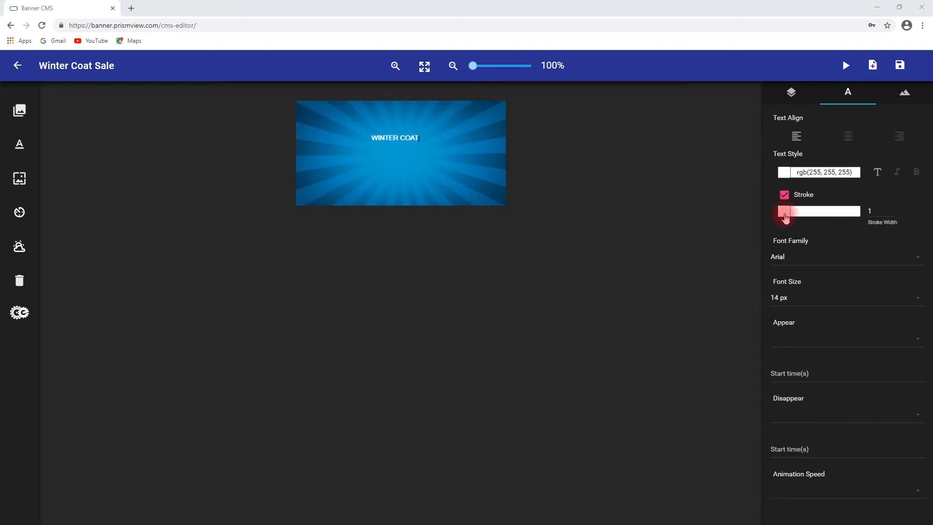
left_click(782, 306)
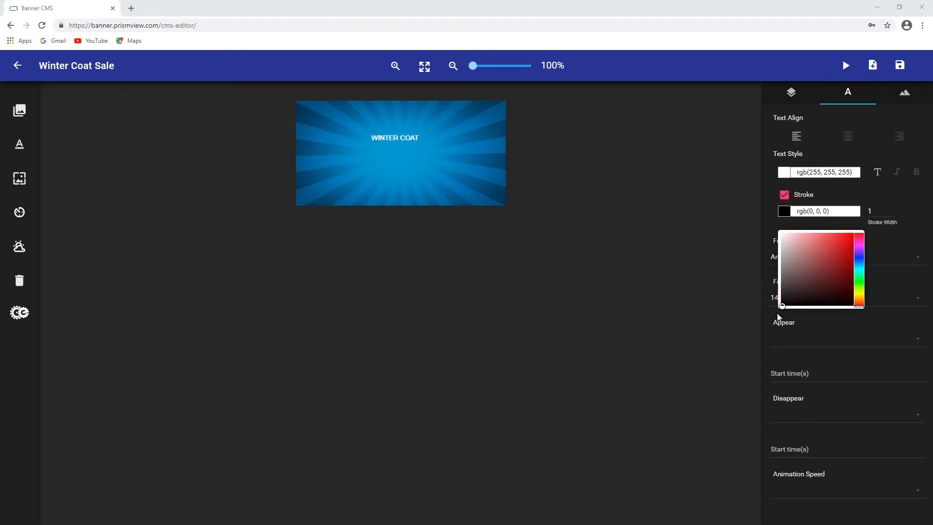
left_click(894, 209)
left_click(894, 209)
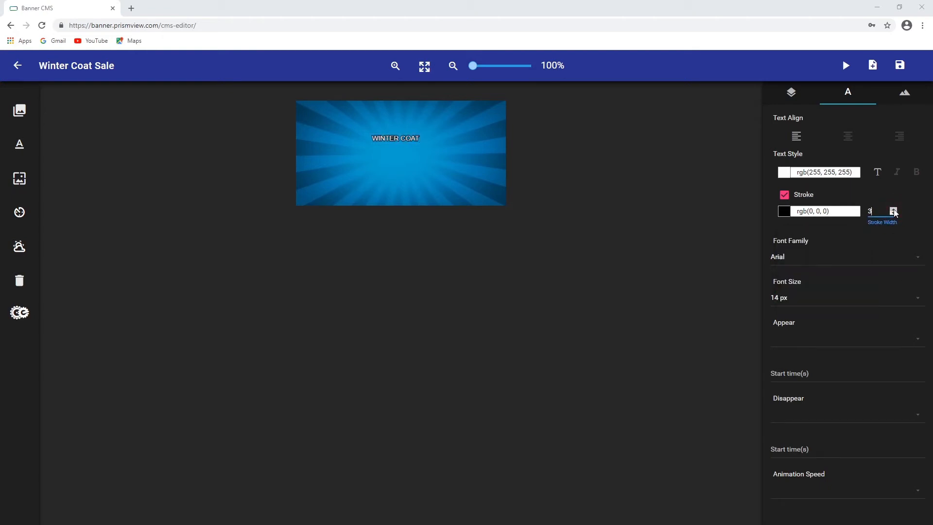
left_click(893, 209)
left_click(894, 214)
Make the text italic and bold and set its font family to Impact
left_click(899, 174)
left_click(917, 173)
left_click(917, 253)
left_click(789, 290)
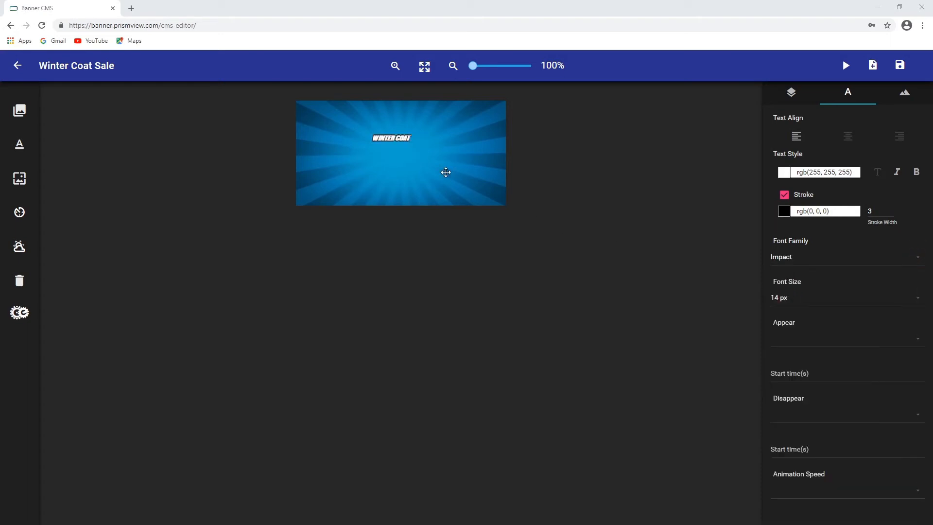
Enlarge the WINTER COAT text to span the banner's width and move it to the upper area
left_click(792, 93)
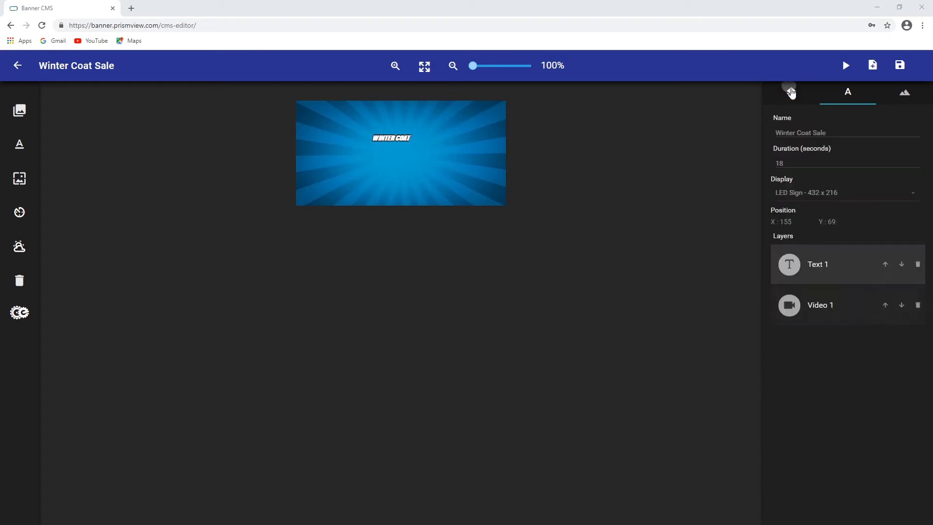
left_click(831, 301)
left_click(824, 287)
left_click_drag(412, 143, 476, 184)
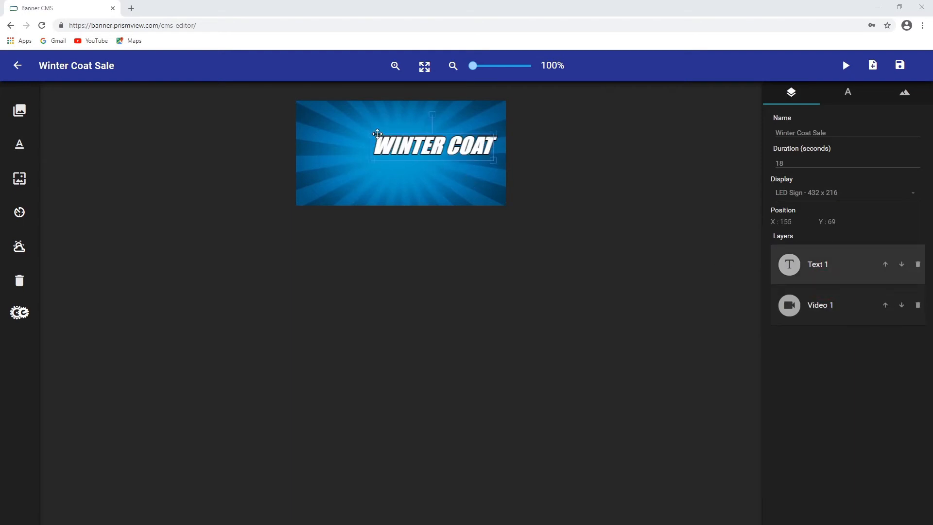
left_click_drag(372, 132, 338, 107)
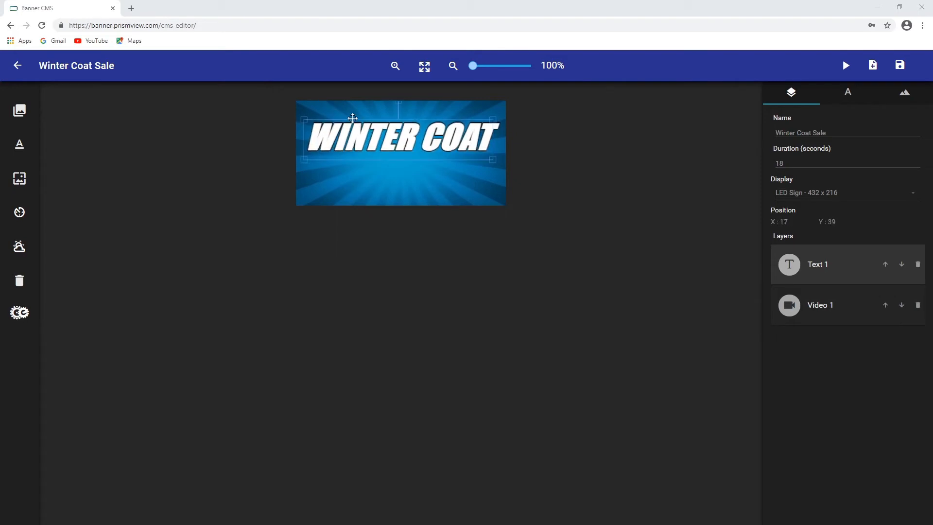
Turn off bold on the title and nudge it slightly upward
left_click(852, 95)
left_click(917, 172)
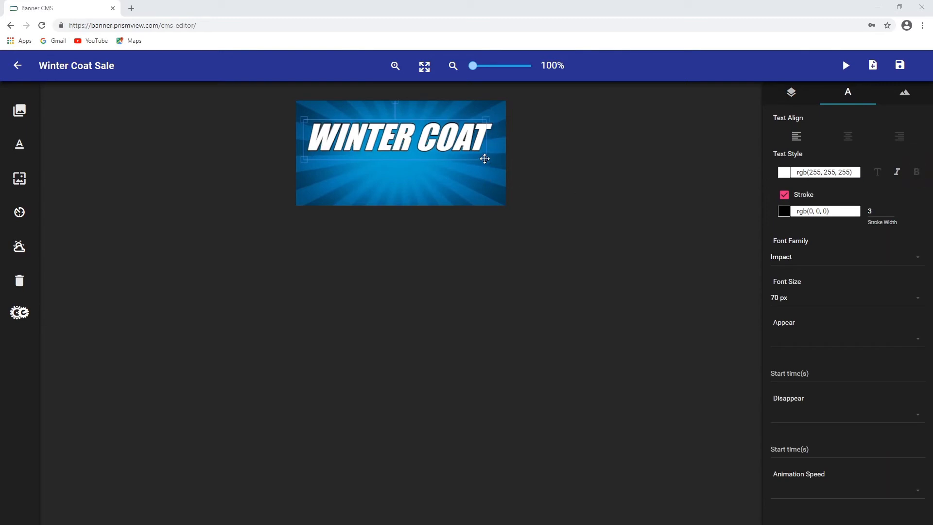
left_click_drag(404, 138, 408, 127)
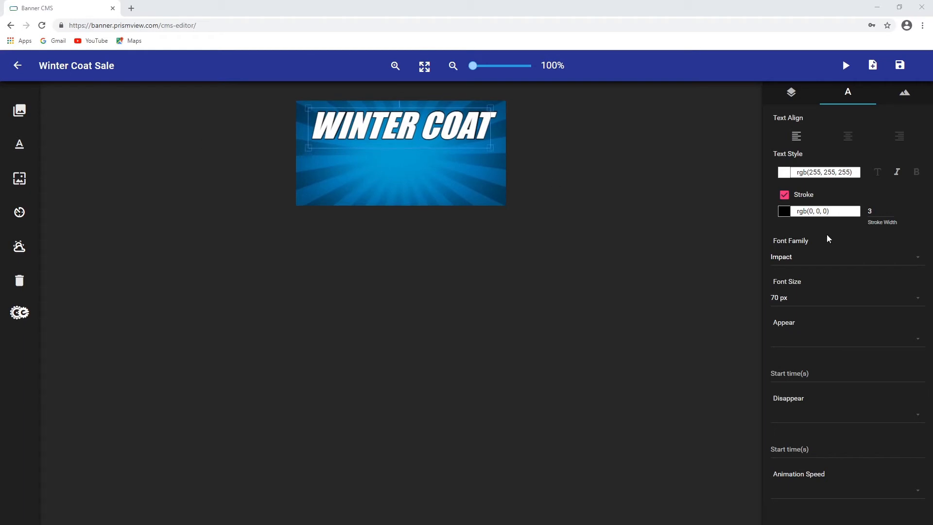
Paste a duplicate of the title text and move the copy below the original
left_click(791, 92)
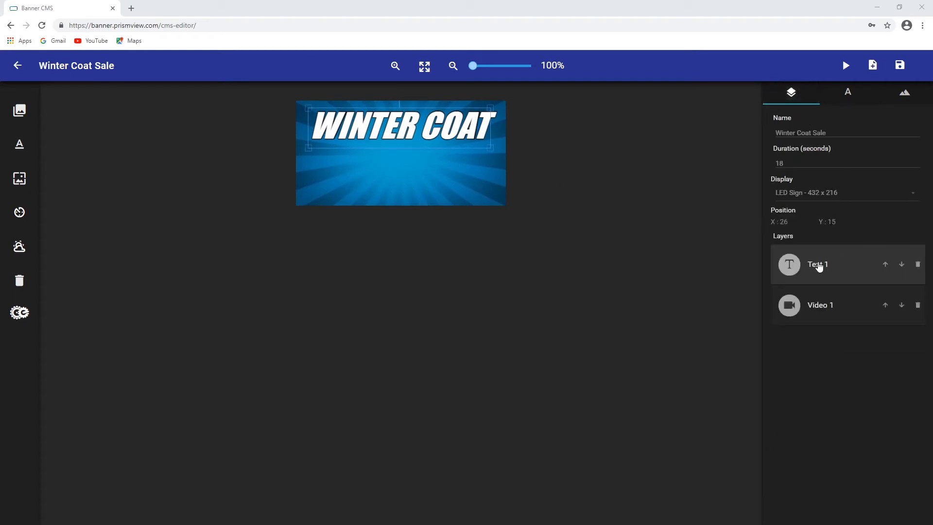
key("ctrl+v")
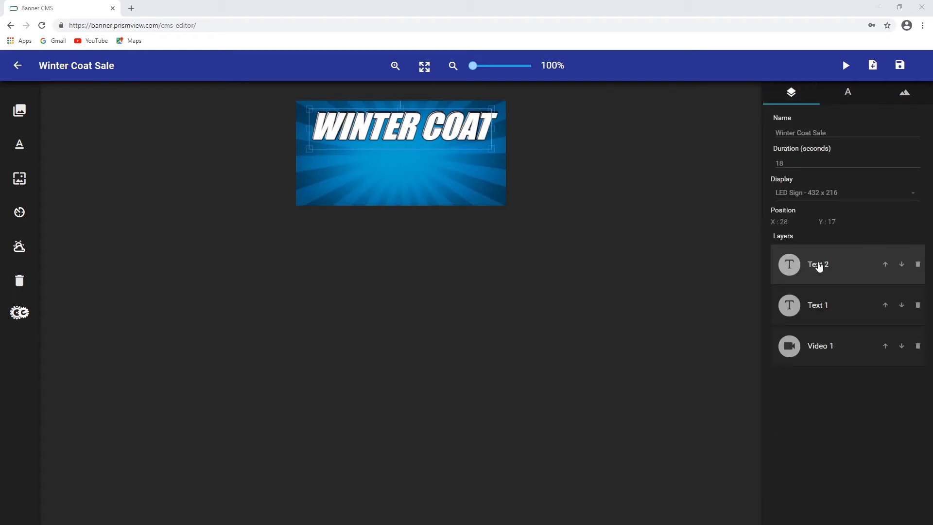
left_click_drag(467, 133, 463, 179)
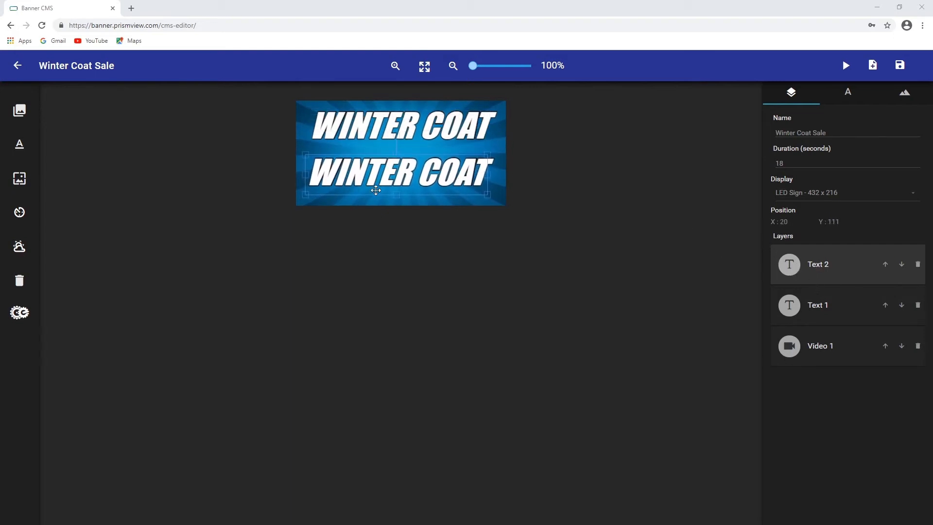
Replace the copied text with SALE
double_click(406, 174)
key("Delete")
key("Delete")
key("Delete")
key("Delete")
key("Delete")
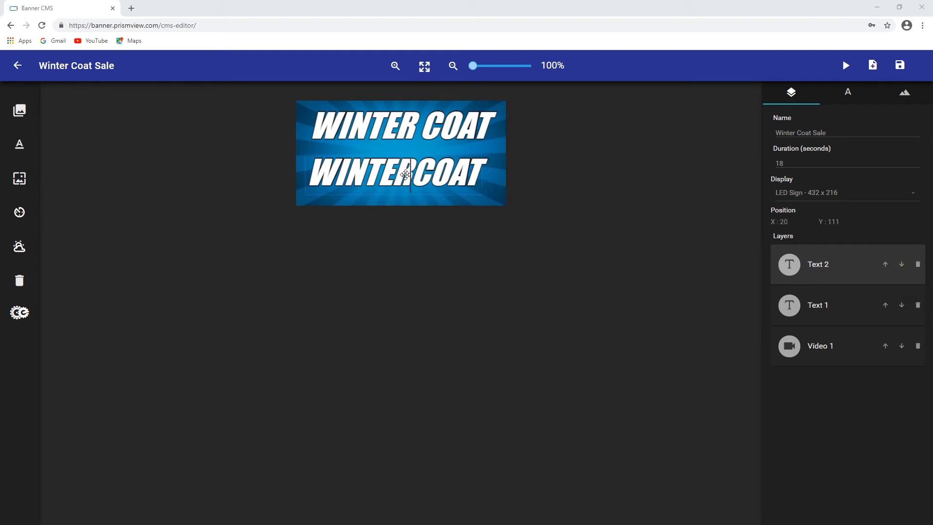
key("BackSpace")
key("BackSpace")
key("BackSpace")
key("BackSpace")
key("BackSpace")
key("BackSpace")
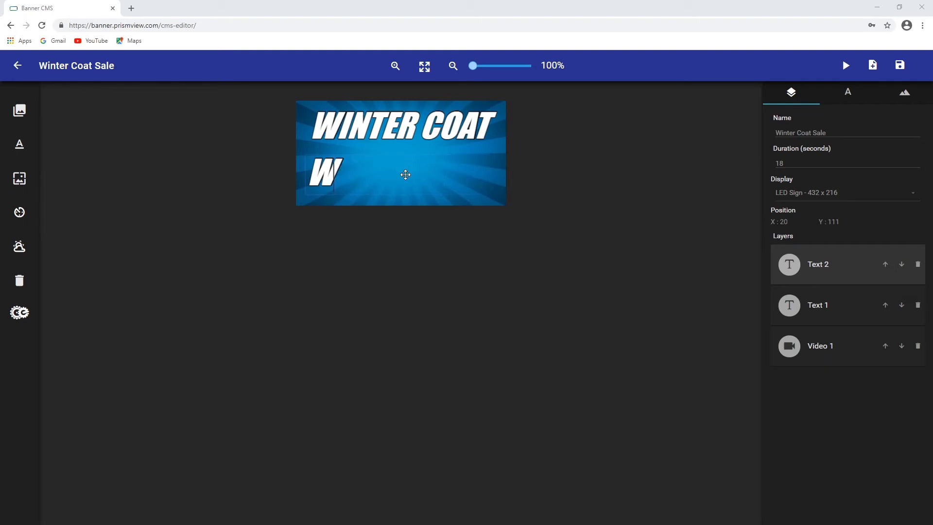
type("SALE")
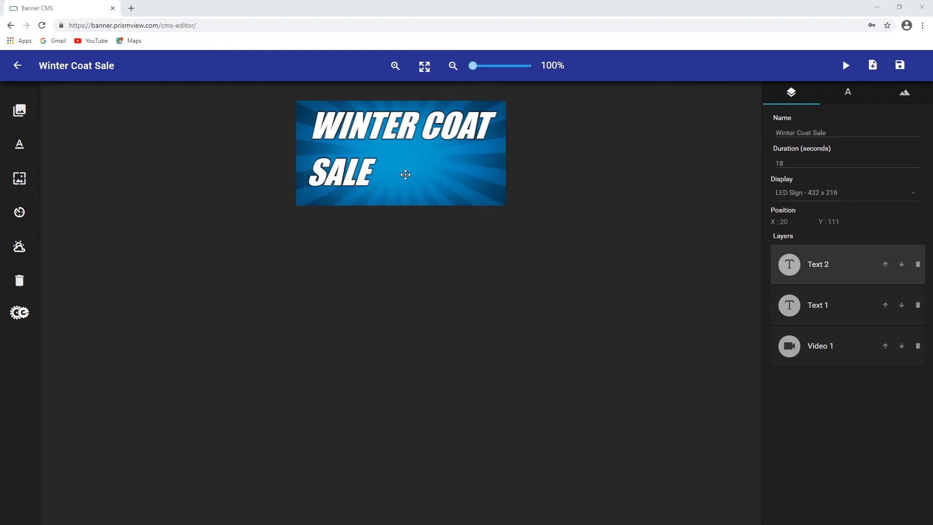
Enlarge the SALE text and centre it beneath the title
left_click(828, 301)
left_click(818, 266)
left_click_drag(370, 172, 446, 213)
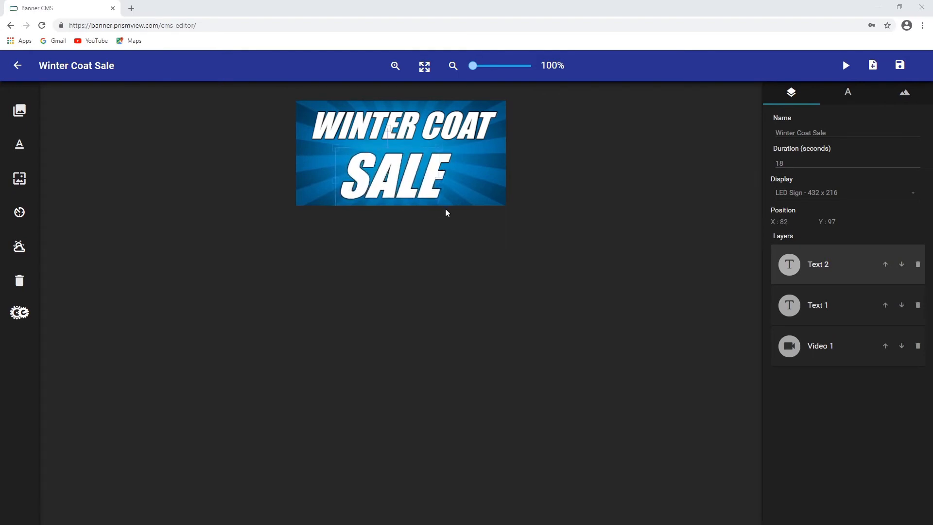
left_click_drag(407, 179, 401, 172)
left_click_drag(433, 204, 443, 210)
left_click(414, 183)
left_click_drag(421, 180, 419, 181)
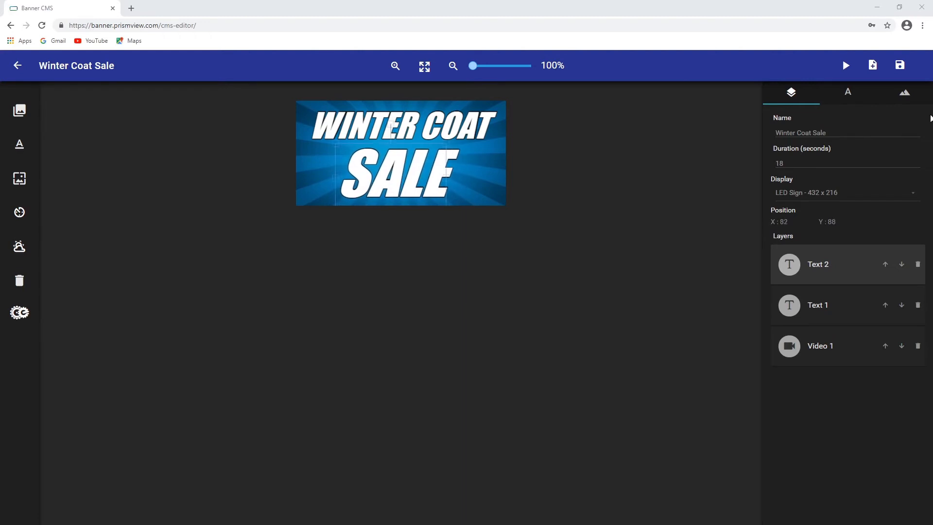
Enable the stroke on the SALE text and set its width to 5
left_click(851, 94)
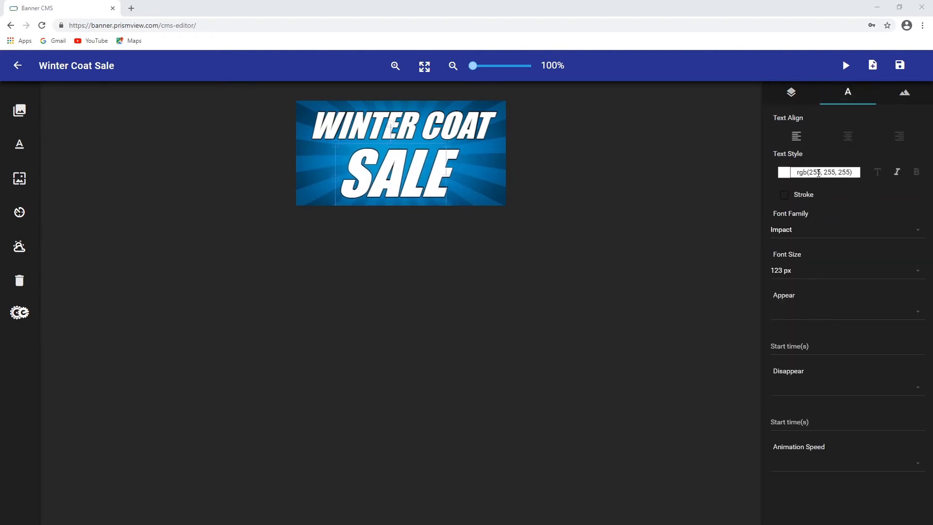
left_click(804, 195)
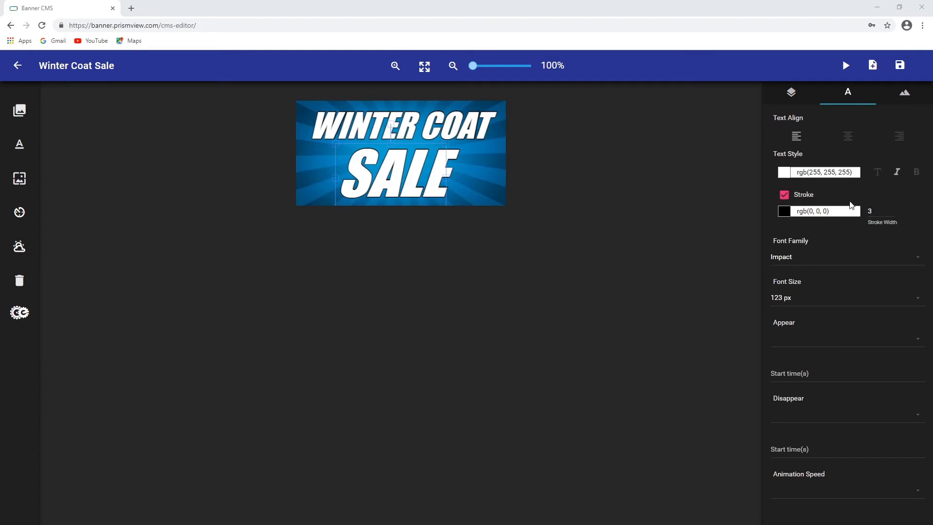
left_click(894, 208)
left_click(895, 209)
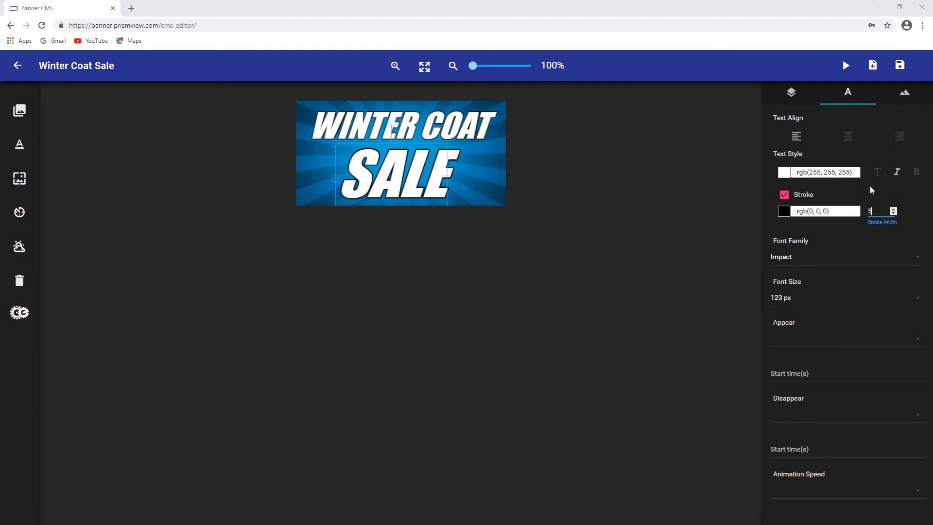
left_click(857, 190)
Give the WINTER COAT text a Slide Down appear animation starting at 0 seconds
left_click(792, 94)
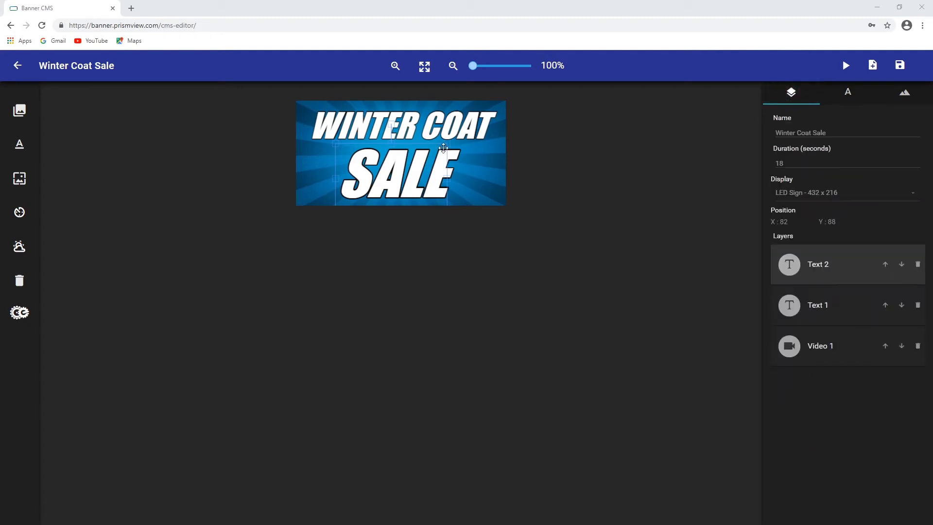
left_click(437, 126)
left_click(846, 94)
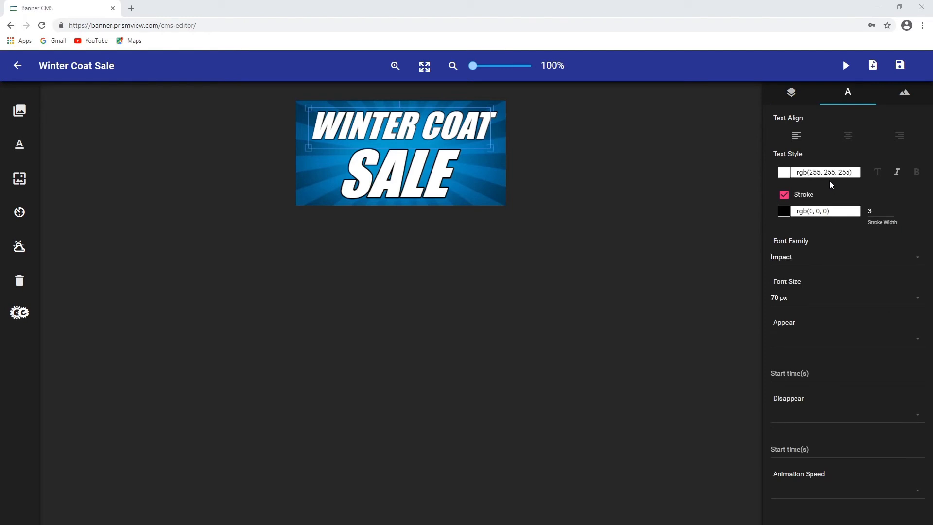
left_click(918, 340)
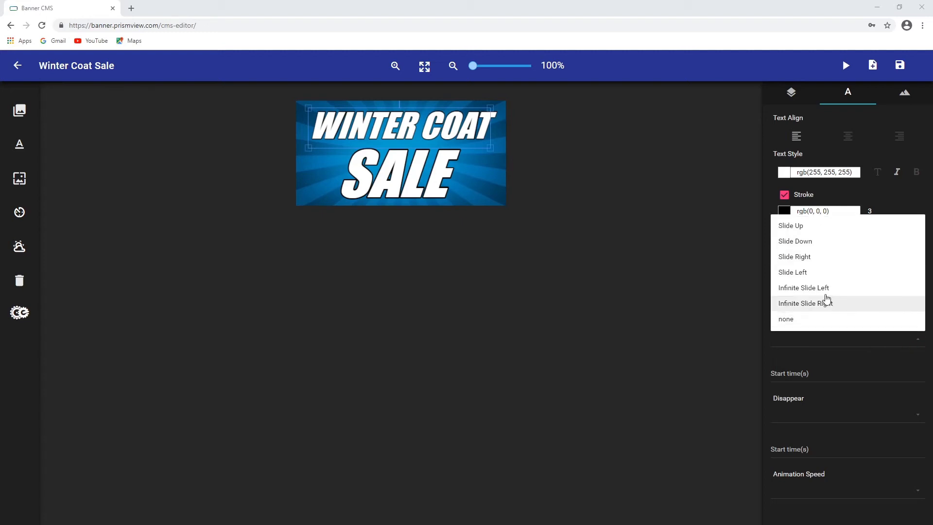
left_click(799, 242)
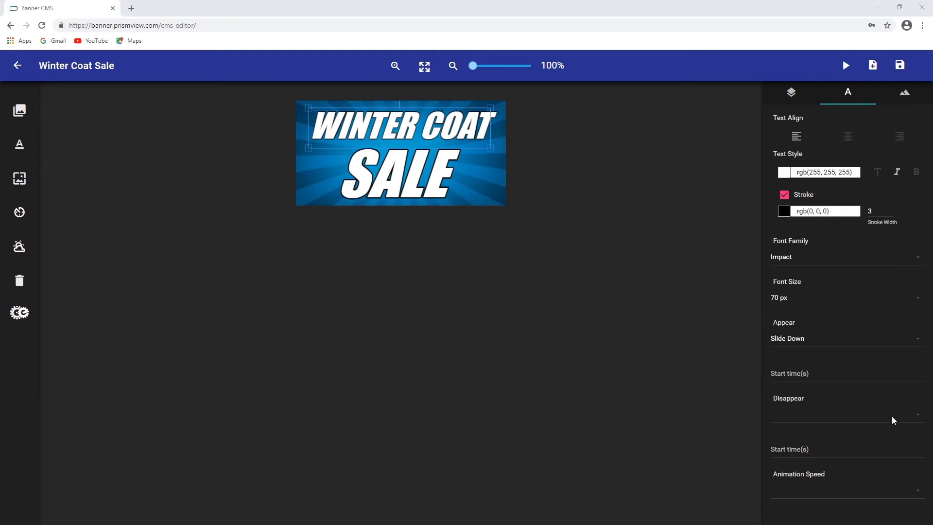
left_click(846, 373)
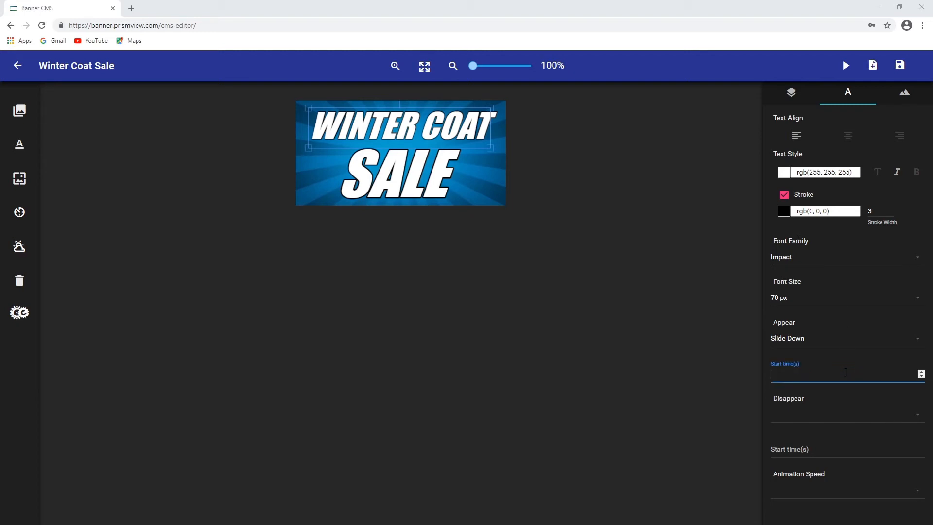
type("0")
Set the WINTER COAT text to disappear with Slide Down at 7 seconds, at Normal animation speed
left_click(824, 414)
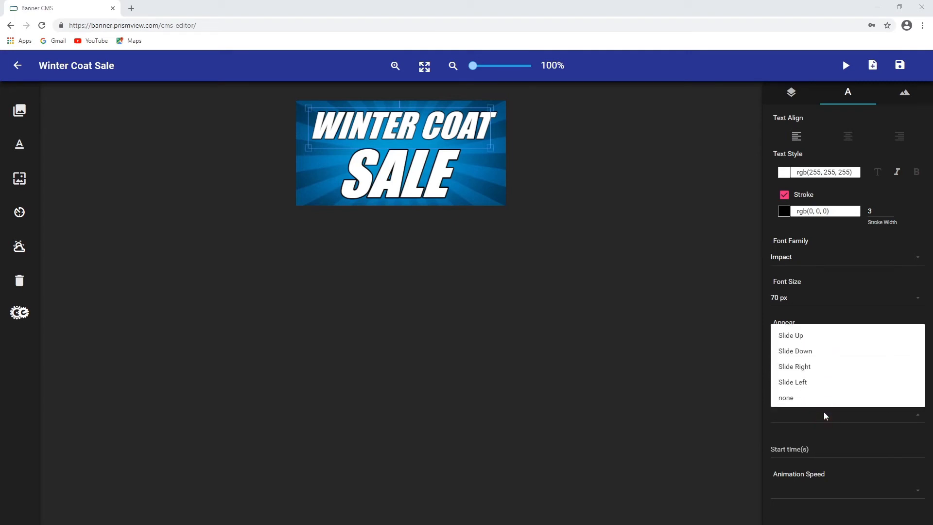
left_click(795, 348)
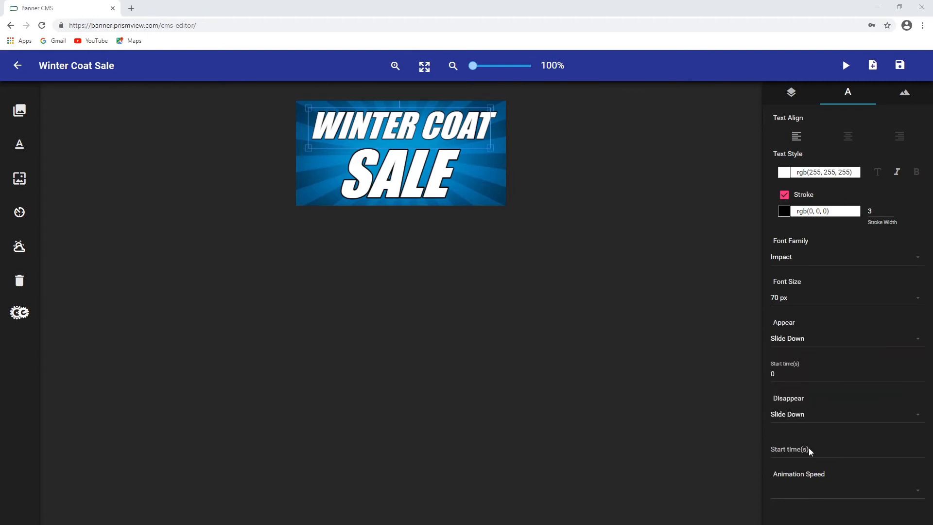
left_click(825, 452)
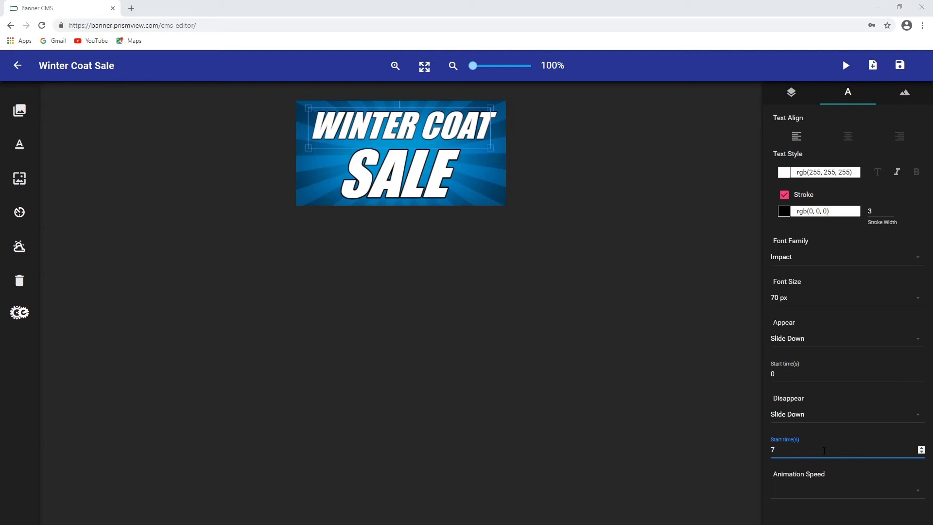
left_click(832, 489)
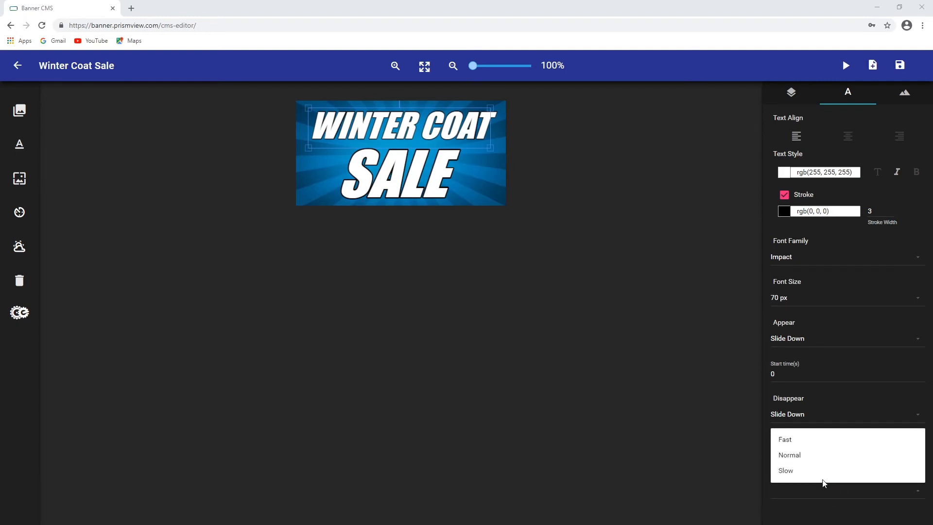
left_click(792, 456)
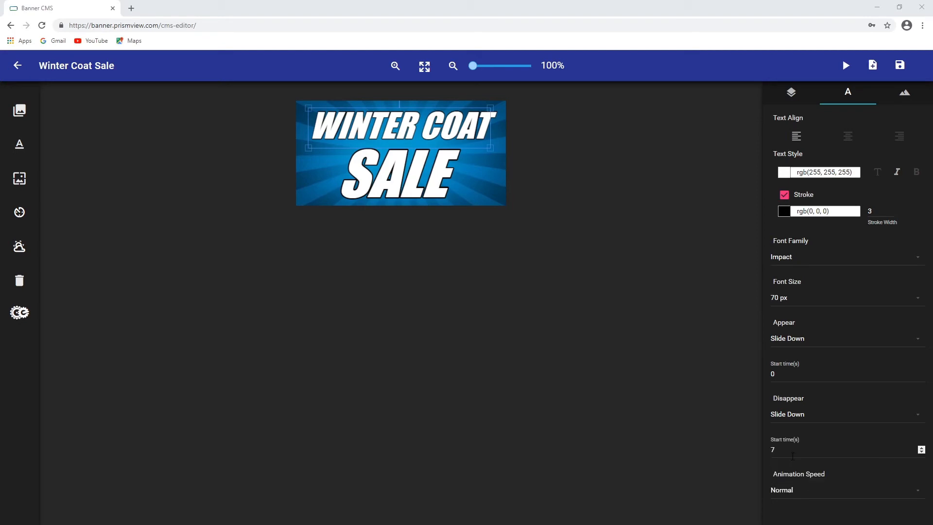
Give the SALE text a Slide Down appear animation starting at 0 seconds
left_click(789, 98)
left_click(814, 265)
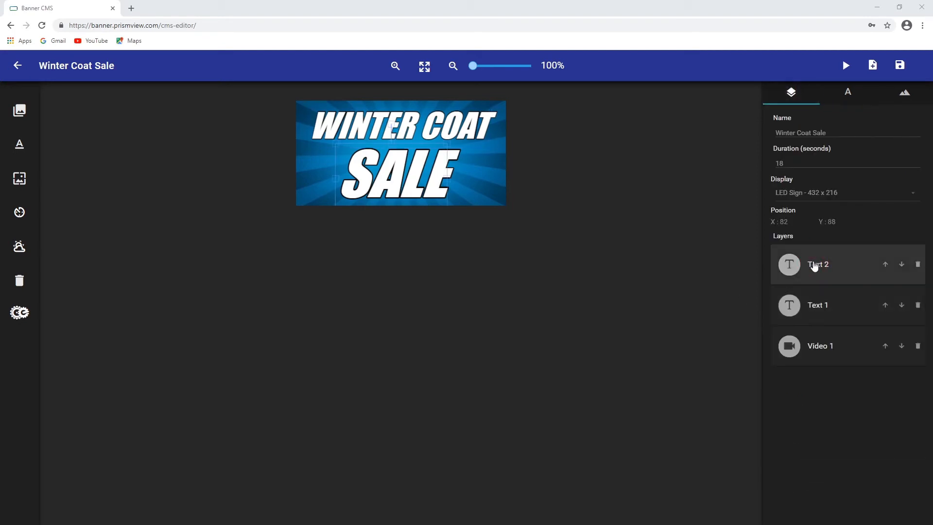
left_click(847, 97)
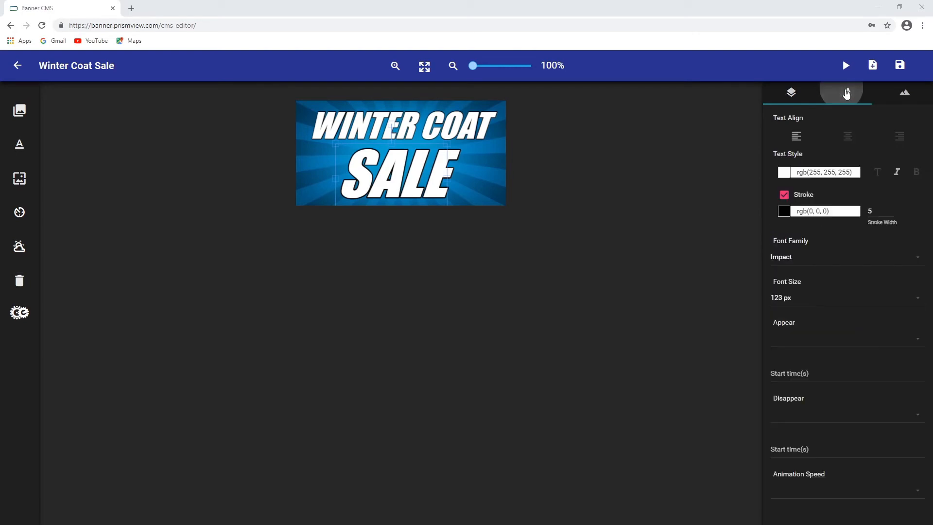
left_click(814, 338)
left_click(796, 239)
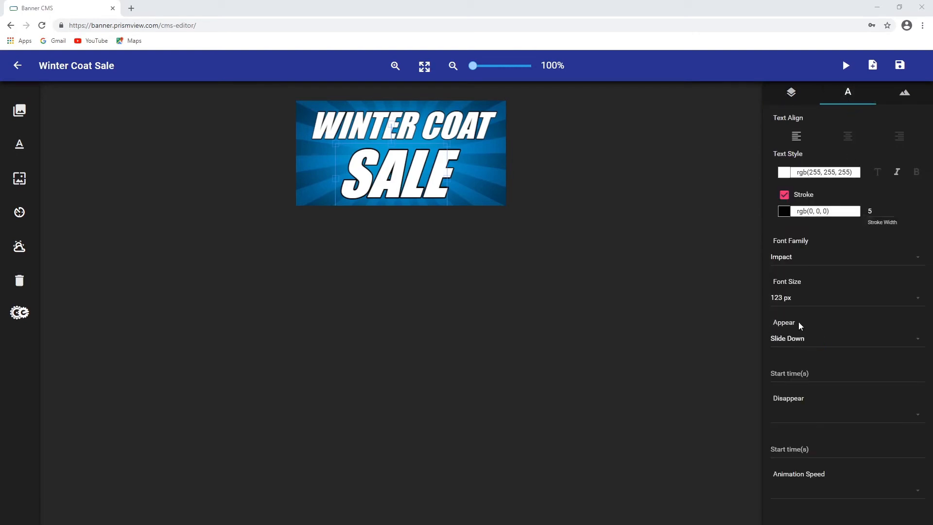
left_click(819, 374)
type("0")
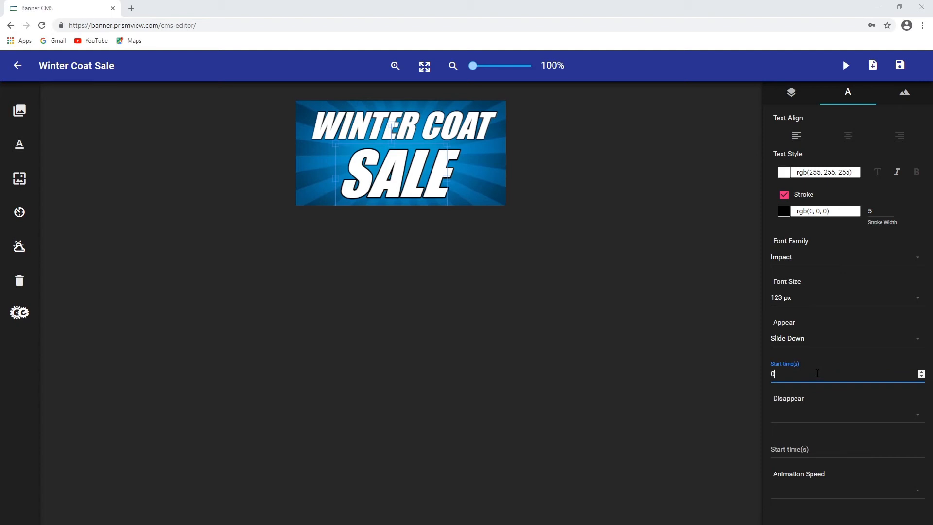
Set the SALE text to disappear with Slide Down at 7 seconds, at Normal animation speed
left_click(821, 412)
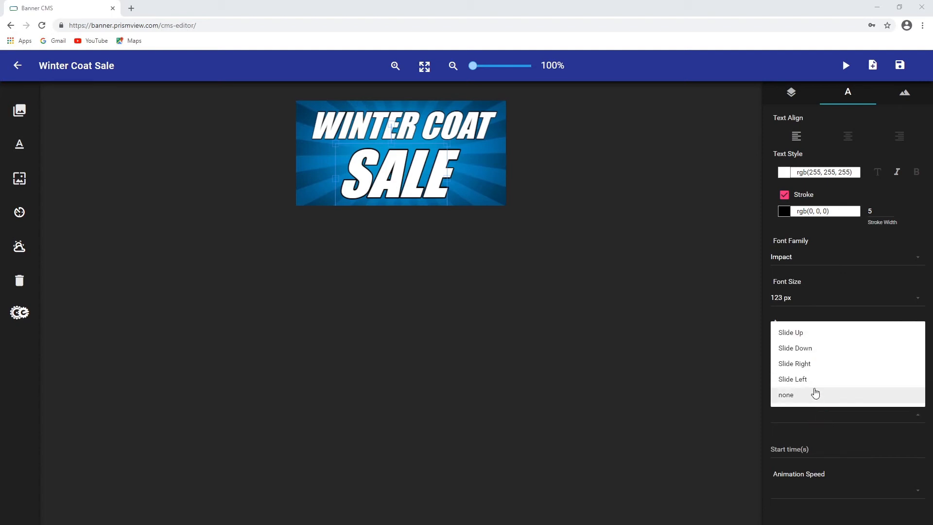
left_click(802, 348)
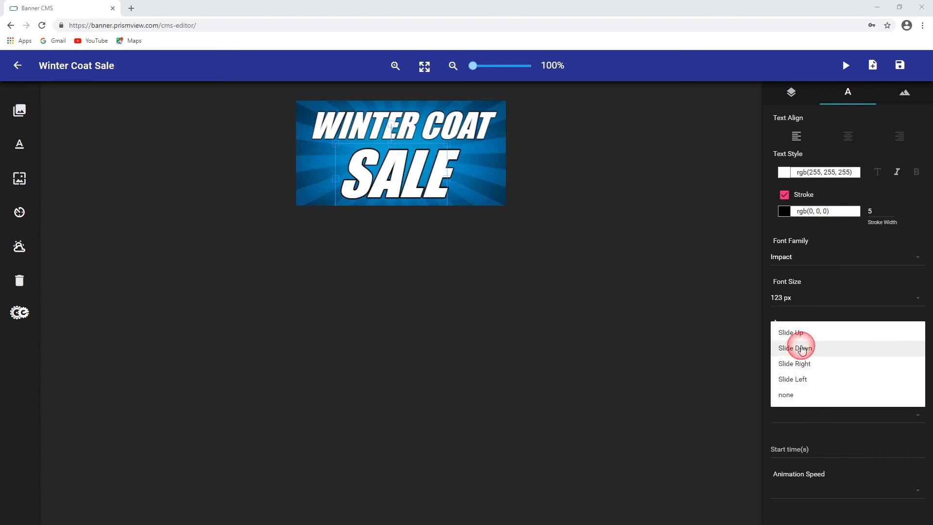
left_click(819, 448)
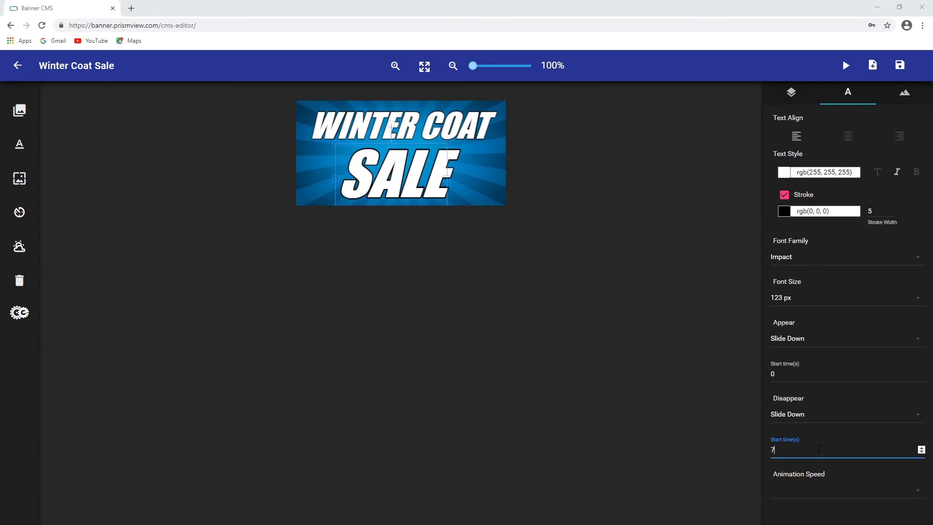
left_click(835, 482)
left_click(823, 492)
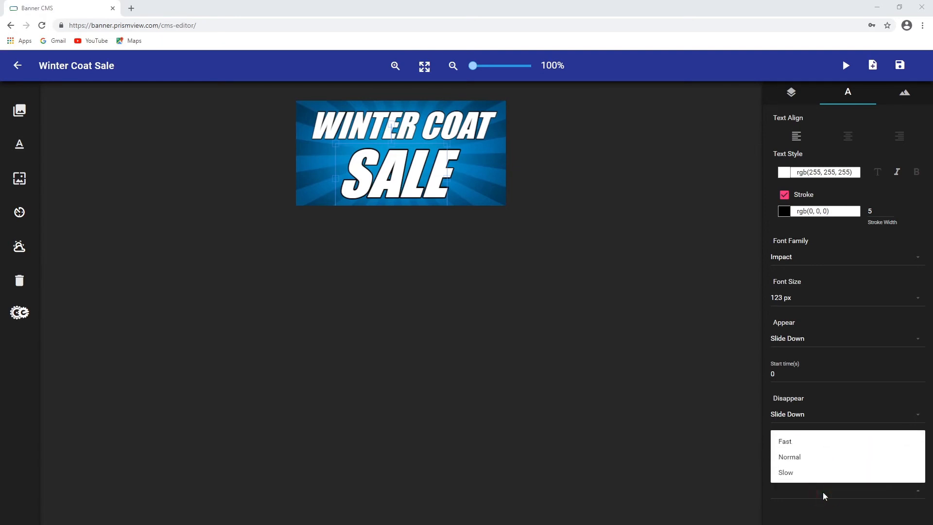
left_click(793, 456)
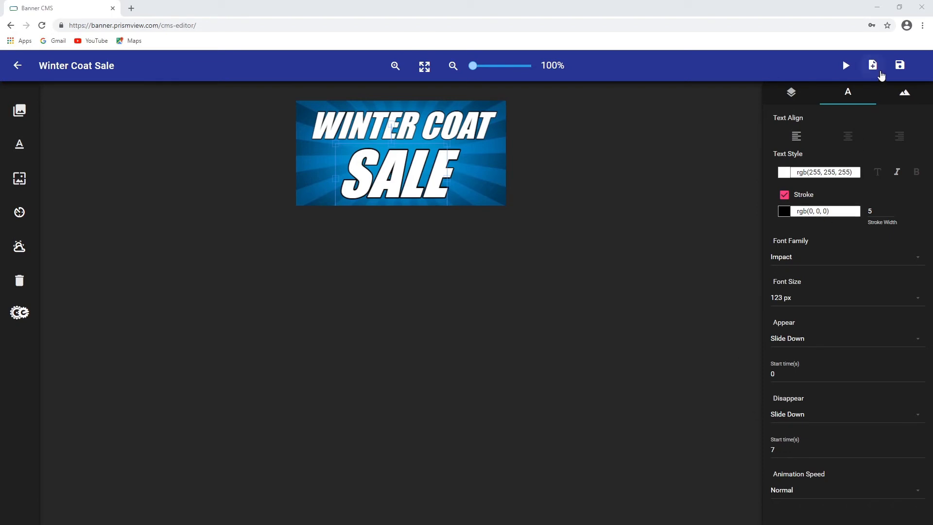
Preview the banner playback and return to the editor
left_click(846, 67)
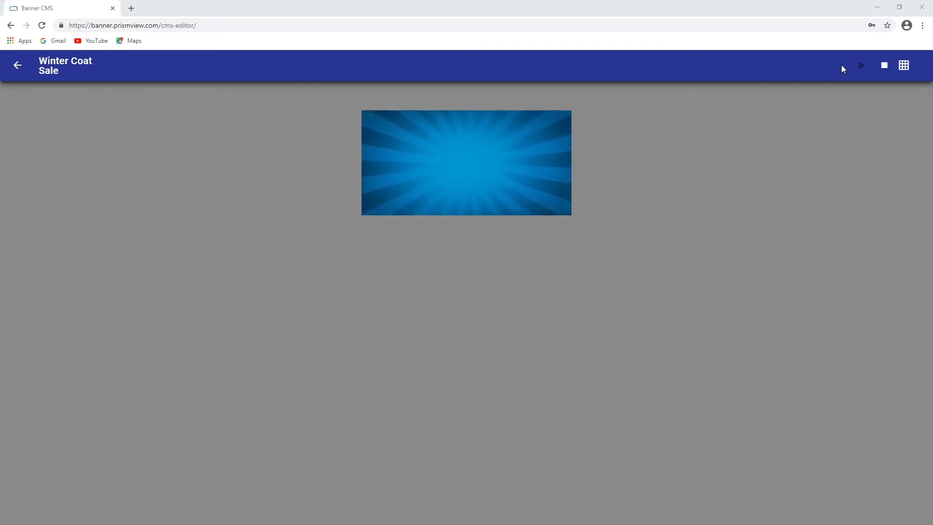
left_click(19, 70)
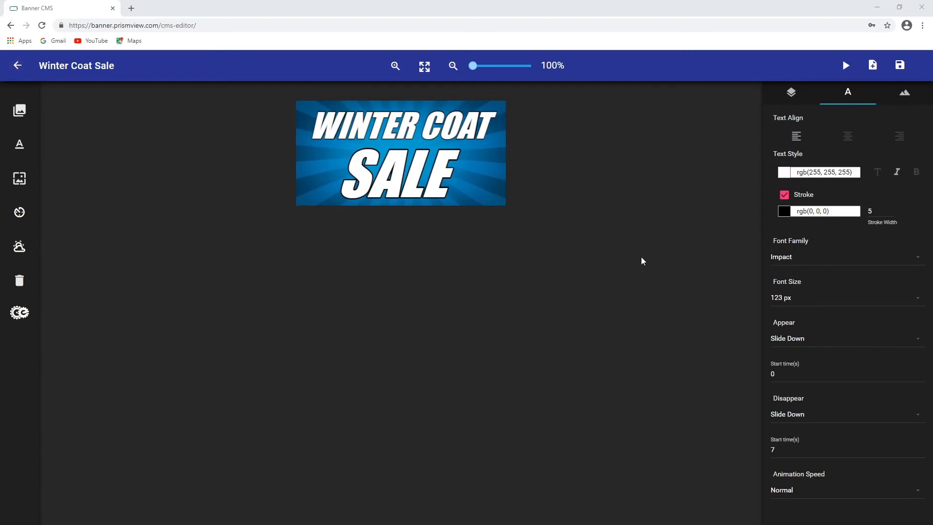
Change the WINTER COAT text's appear start time to 0.5 seconds and its disappear start time to 7.5 seconds
left_click(460, 123)
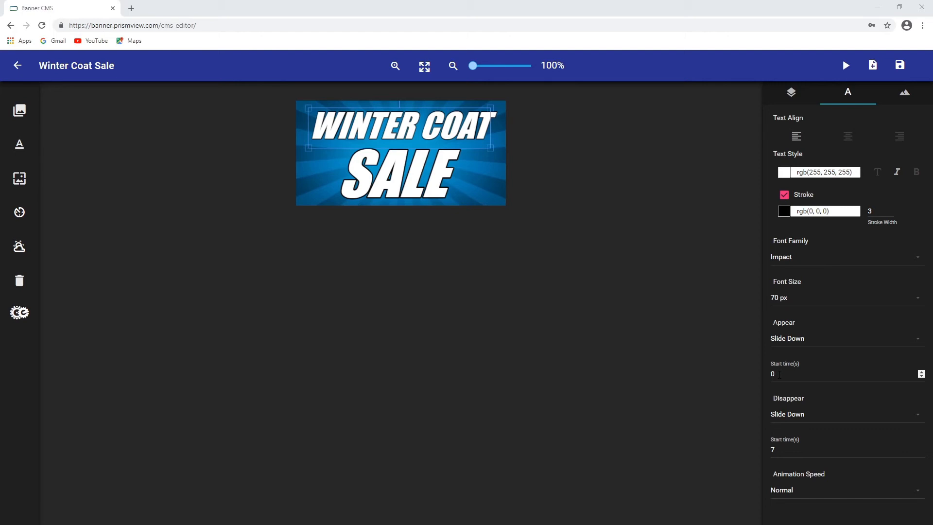
left_click(779, 375)
type(".")
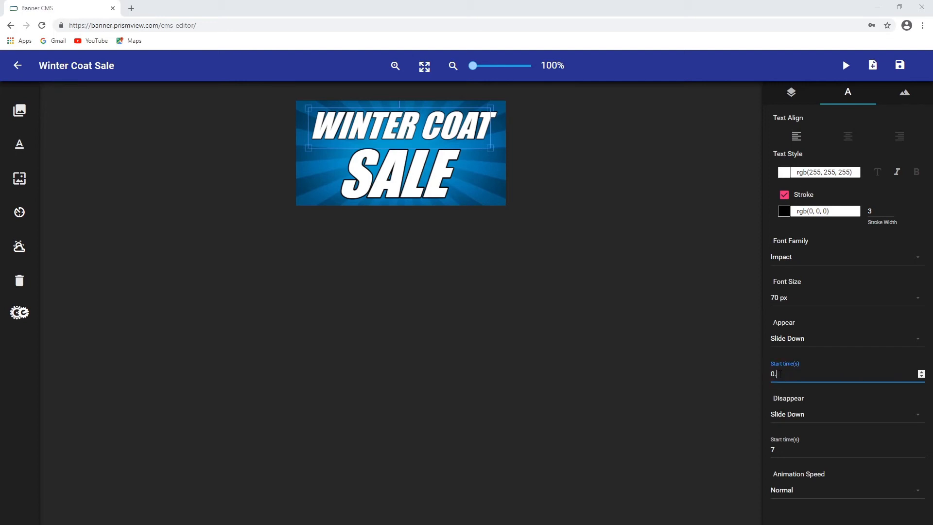
type("5")
left_click(793, 450)
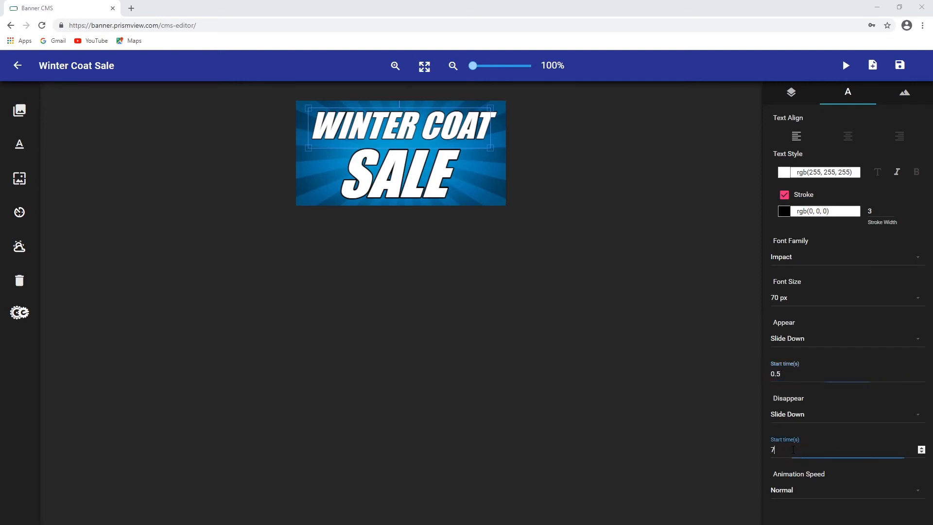
type("7.5")
left_click(710, 409)
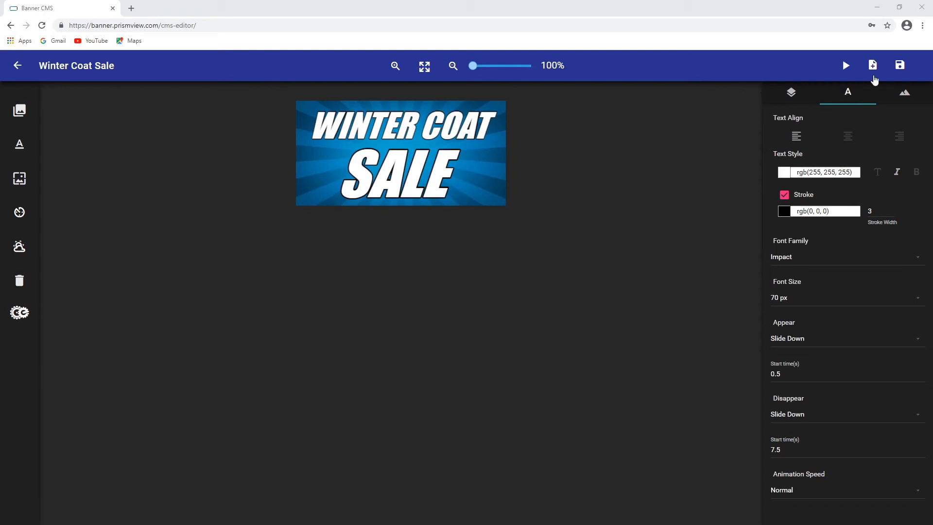
Preview the banner playback again and return to the editor
left_click(846, 66)
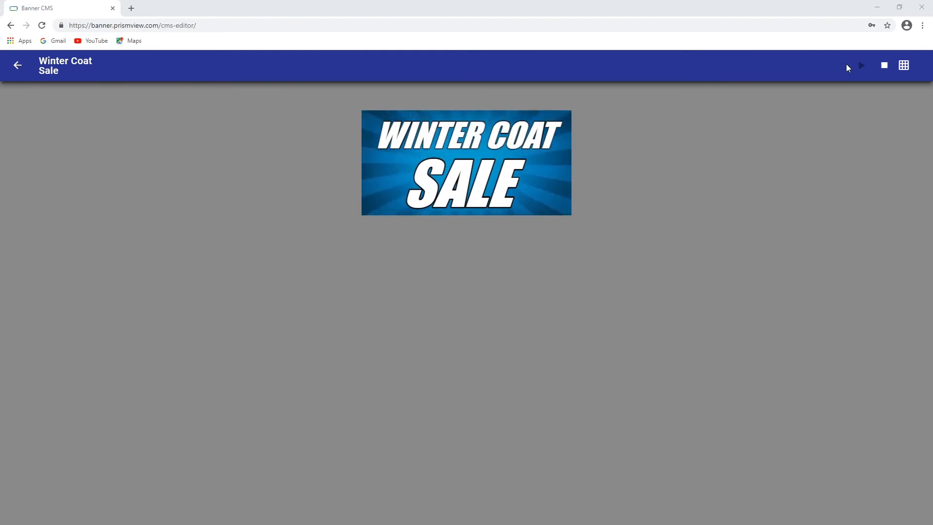
left_click(25, 71)
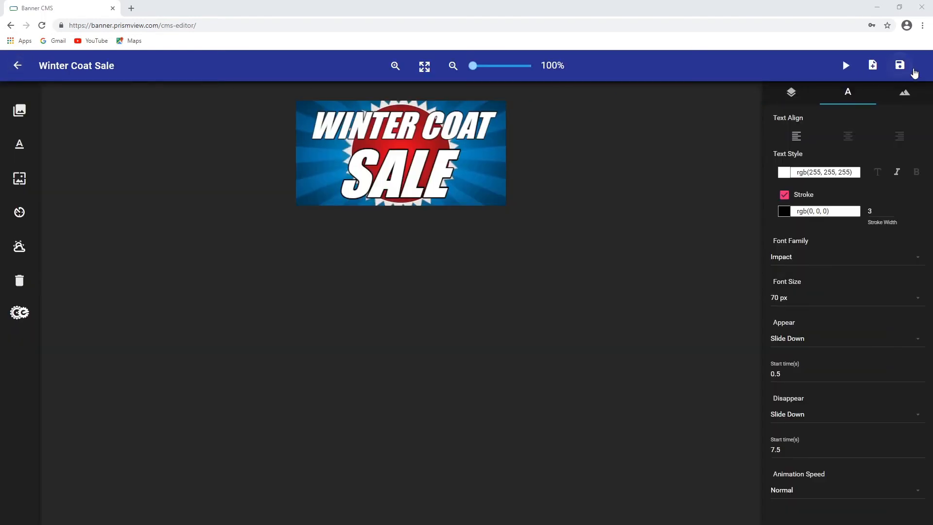
Save the Winter Coat Sale banner and go back to the dashboard
left_click(901, 68)
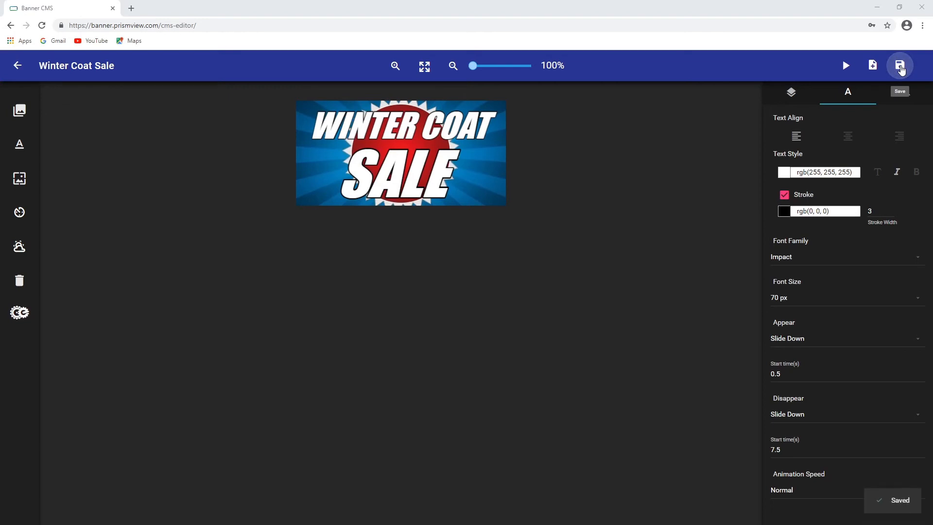
left_click(21, 67)
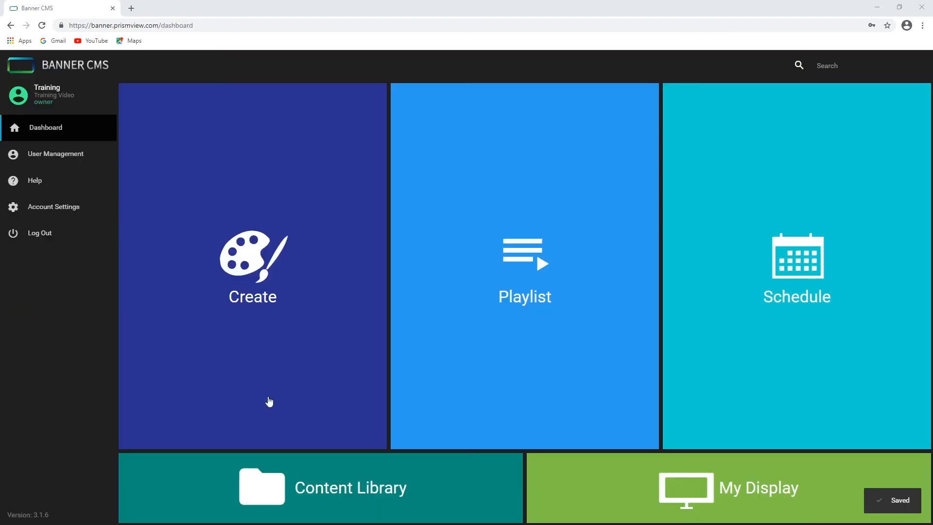
Open the Winter Coat Sale item in the Content Library to review it, then return to the dashboard
left_click(355, 486)
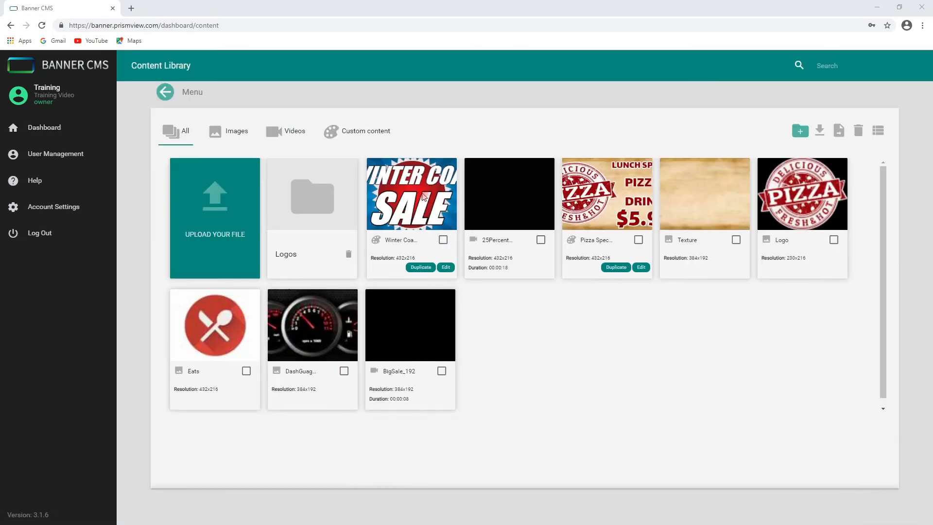
left_click(422, 194)
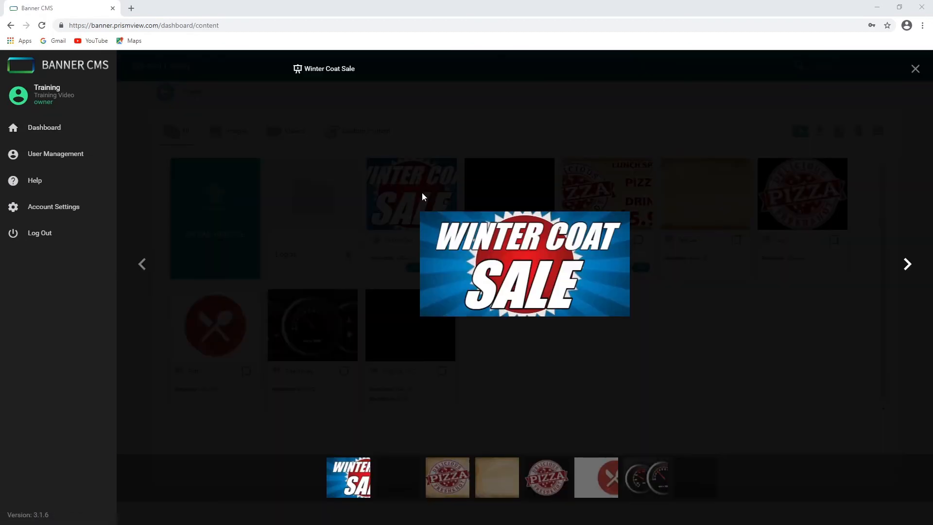
left_click(917, 72)
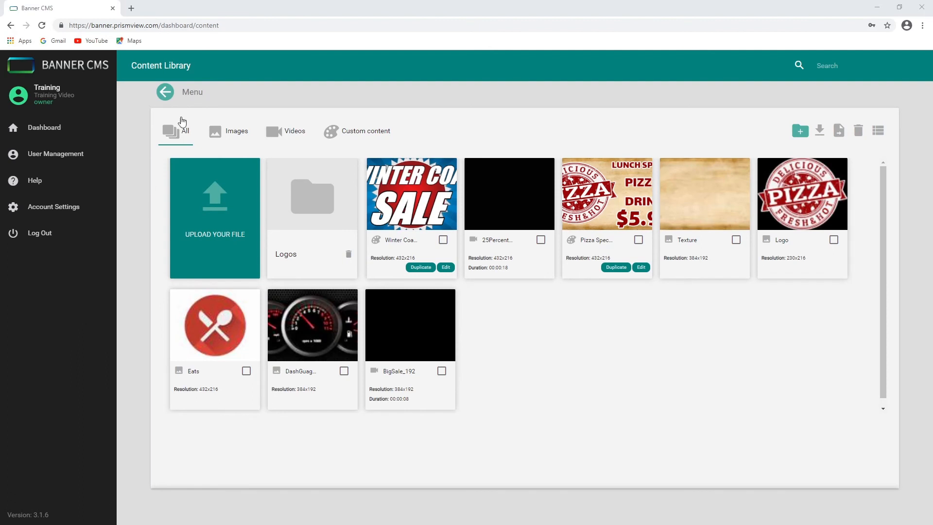
left_click(166, 92)
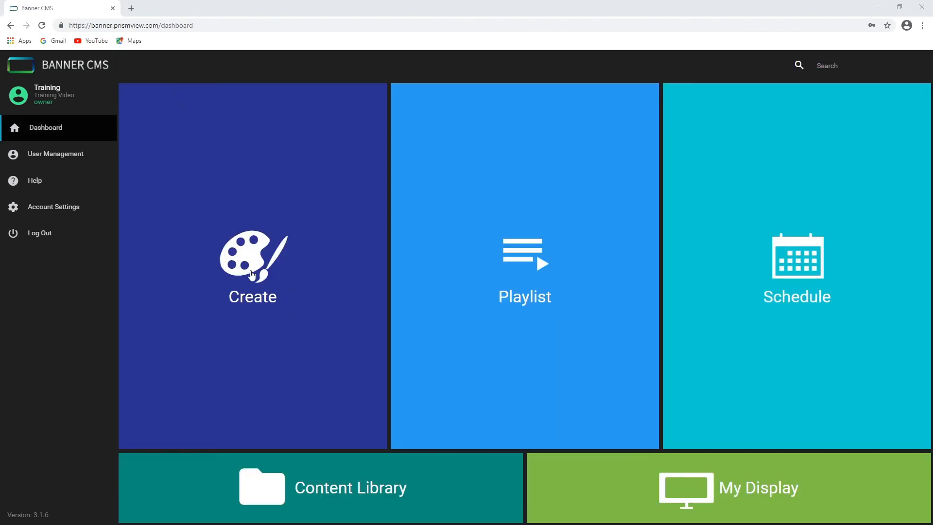
Create a new custom content item named Time Temp for the LED Sign - 432 x 216 display
left_click(249, 271)
left_click(393, 328)
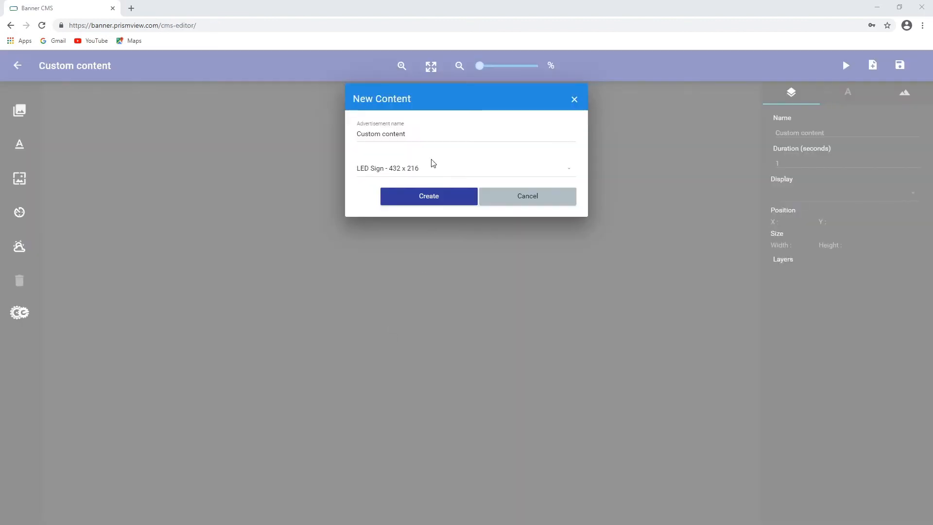
triple_click(417, 134)
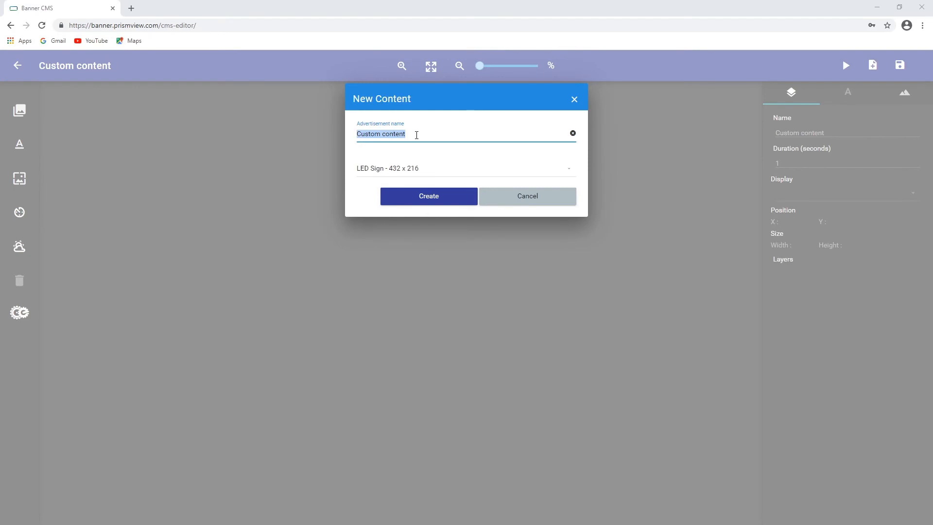
type("Time Temp")
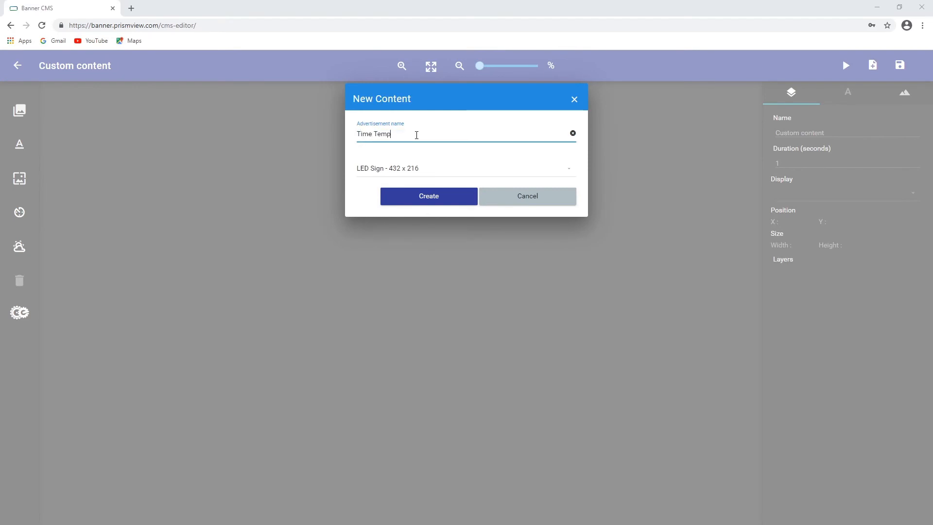
left_click(444, 173)
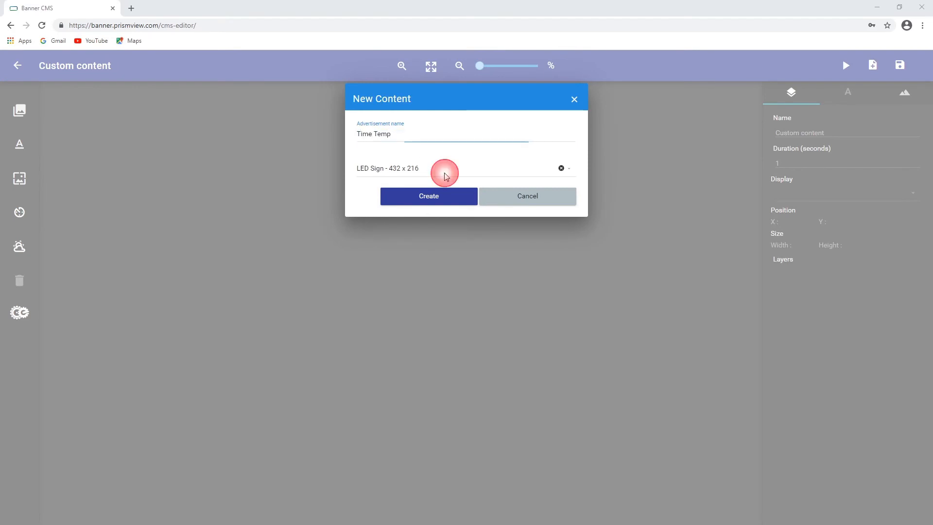
left_click(414, 214)
left_click(427, 196)
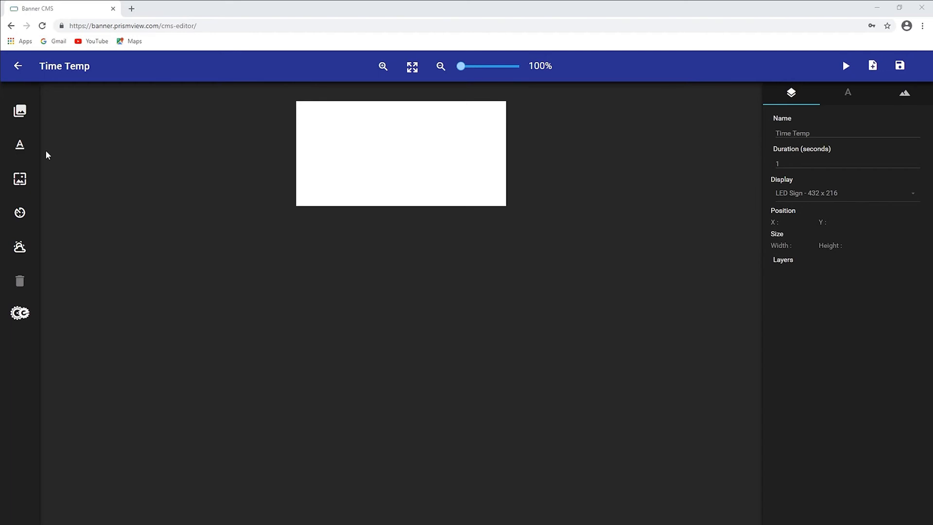
Upload the TimeTemp_192.mp4 file into the content library
left_click(20, 114)
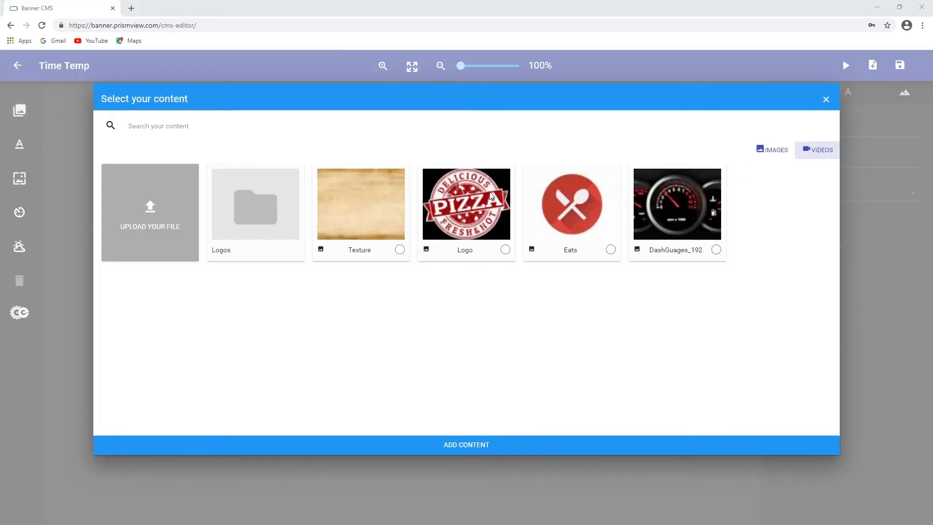
left_click(174, 214)
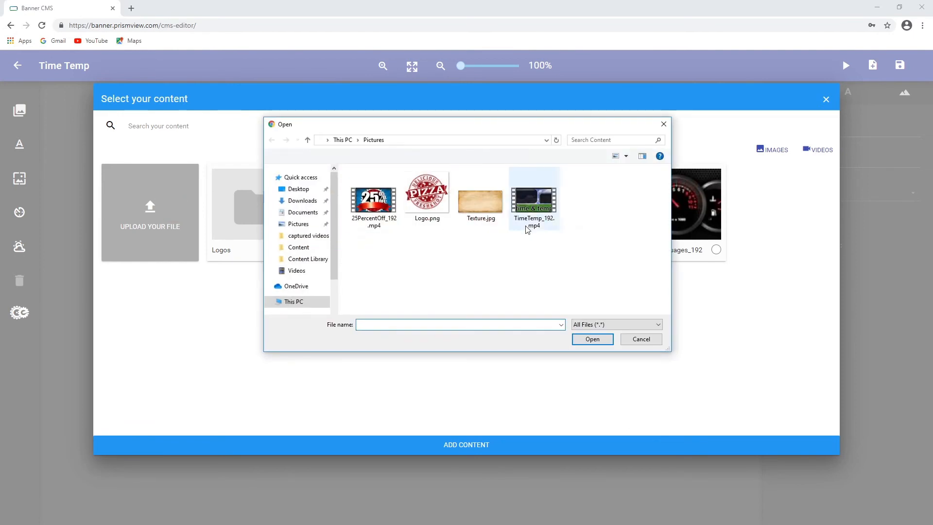
left_click(537, 209)
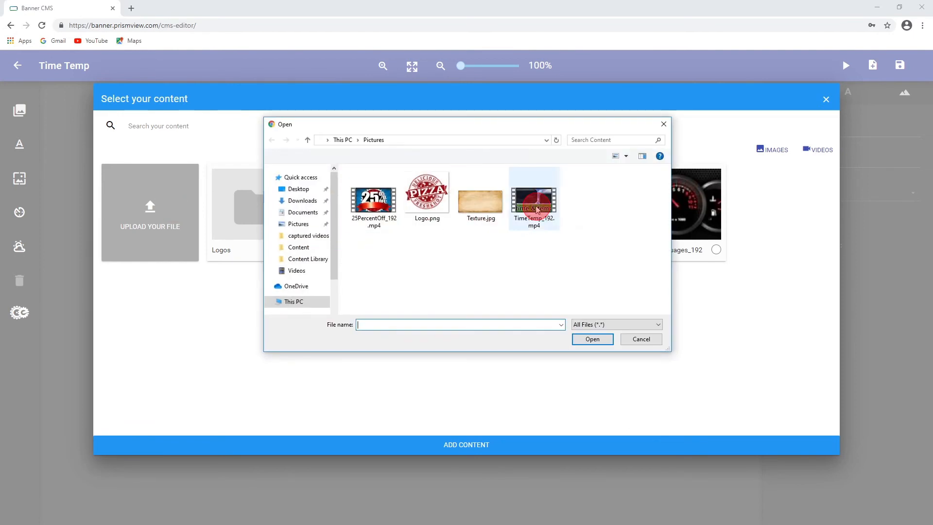
left_click(593, 340)
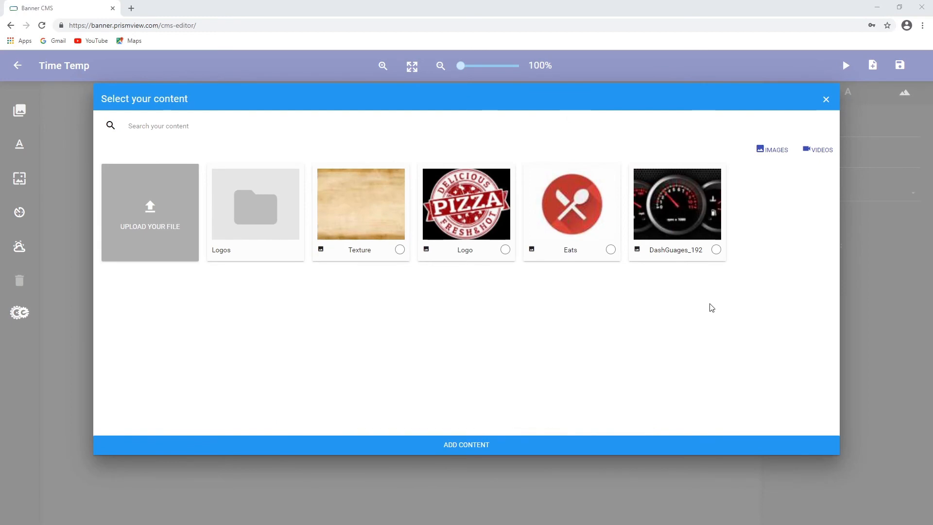
Add the TimeTemp_192 video to the canvas and stretch it to fill the whole sign
left_click(819, 150)
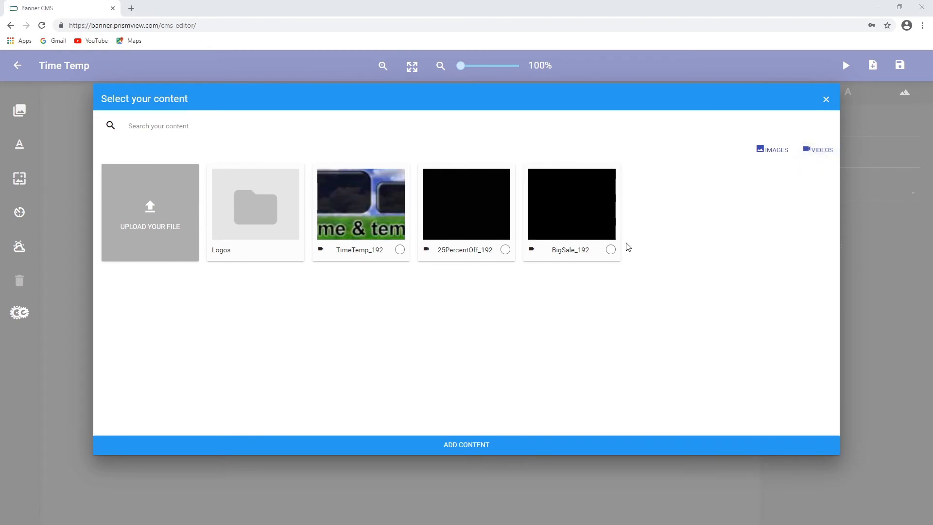
left_click(400, 250)
left_click(457, 444)
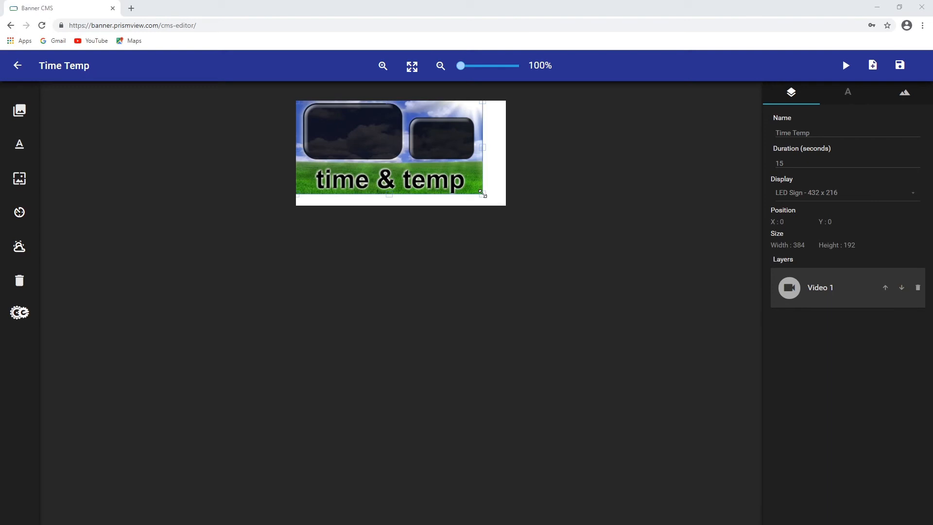
left_click_drag(483, 194, 506, 211)
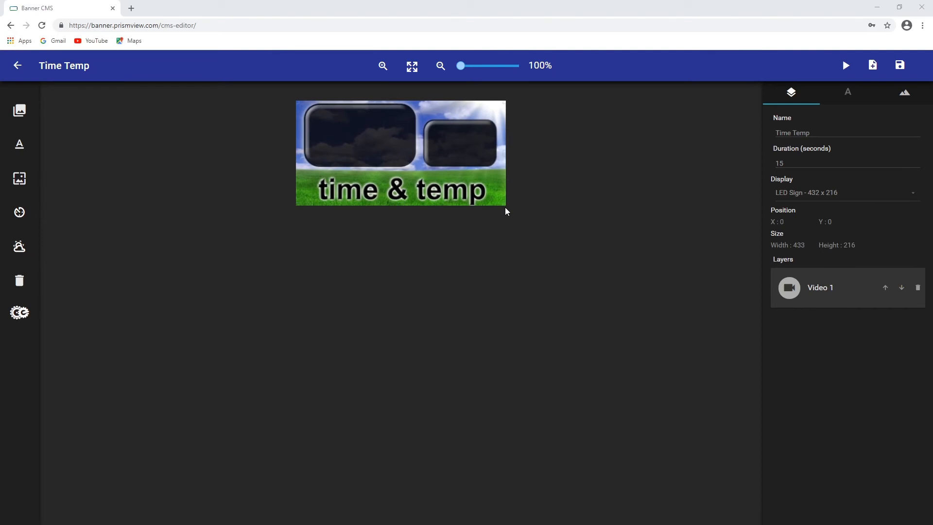
Add a time element, move it into the left dark box, and set its text colour to white
left_click(19, 213)
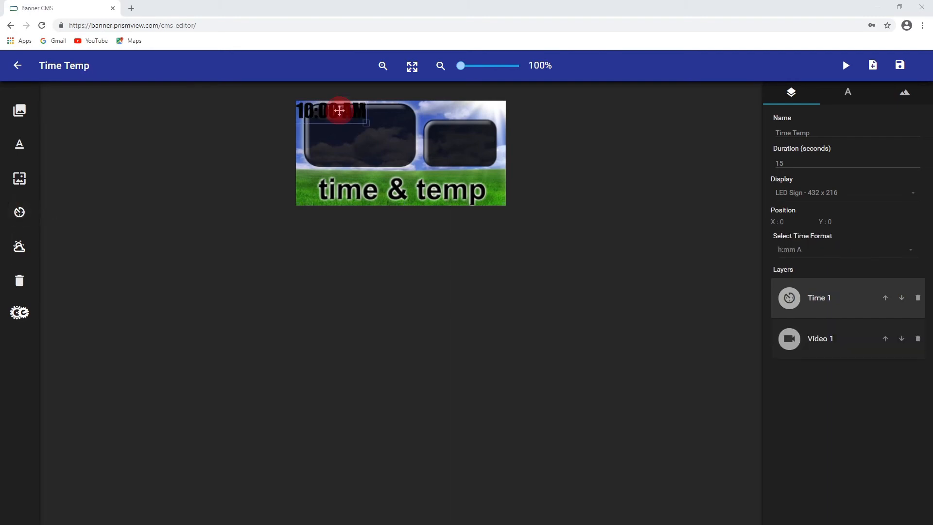
left_click_drag(339, 111, 370, 135)
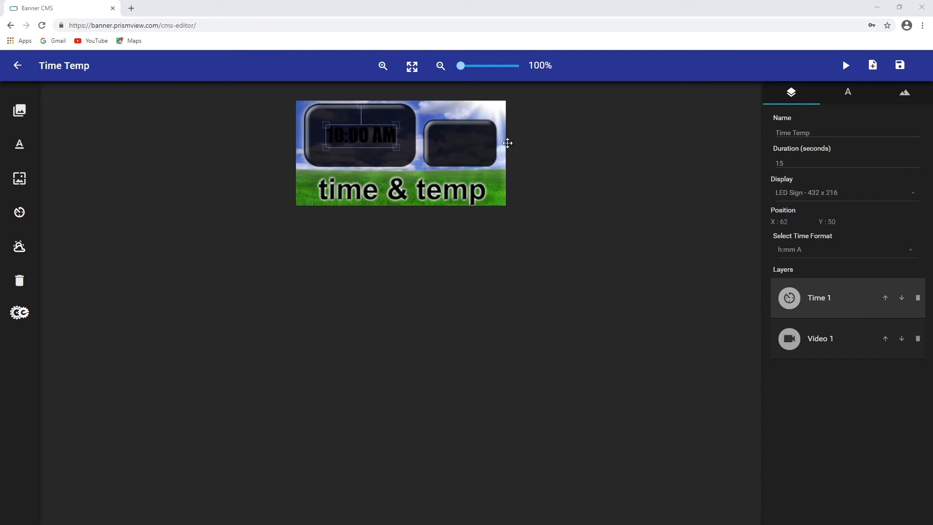
left_click(848, 94)
left_click(784, 137)
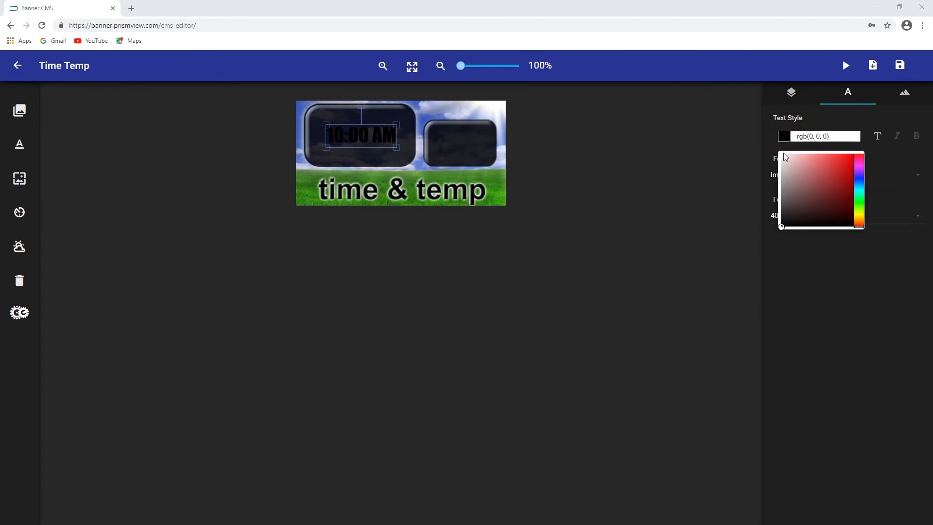
left_click_drag(784, 156, 765, 145)
left_click(888, 254)
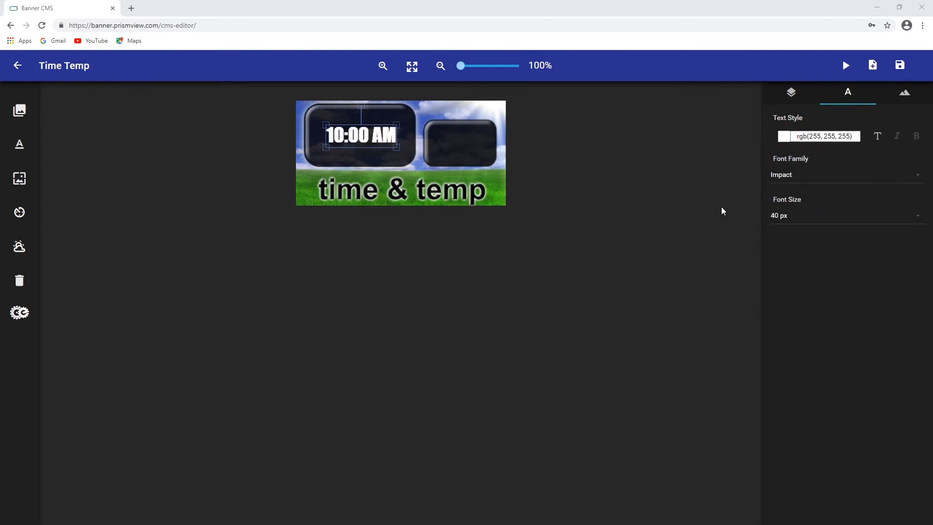
Enlarge the time text to about 58 px so it fills the left box
left_click_drag(396, 147, 399, 160)
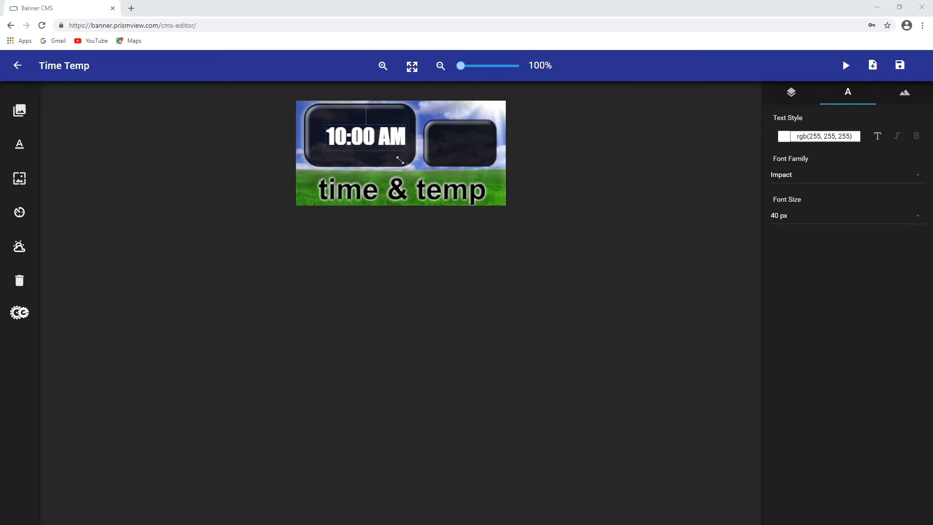
left_click(326, 124)
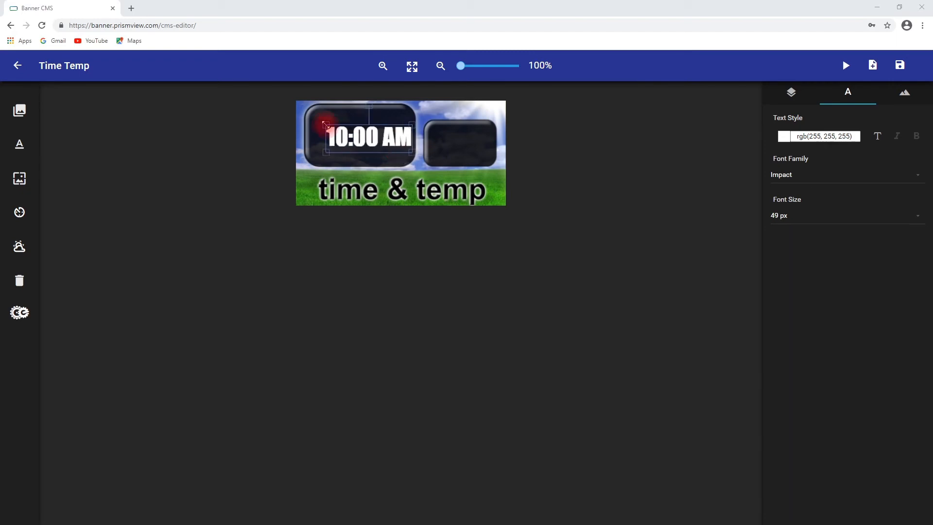
left_click_drag(325, 124, 317, 115)
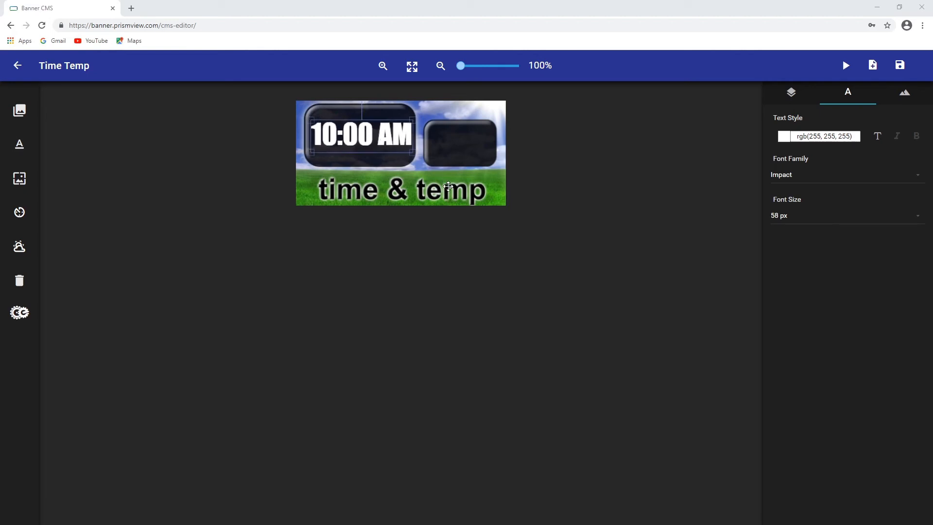
left_click(520, 238)
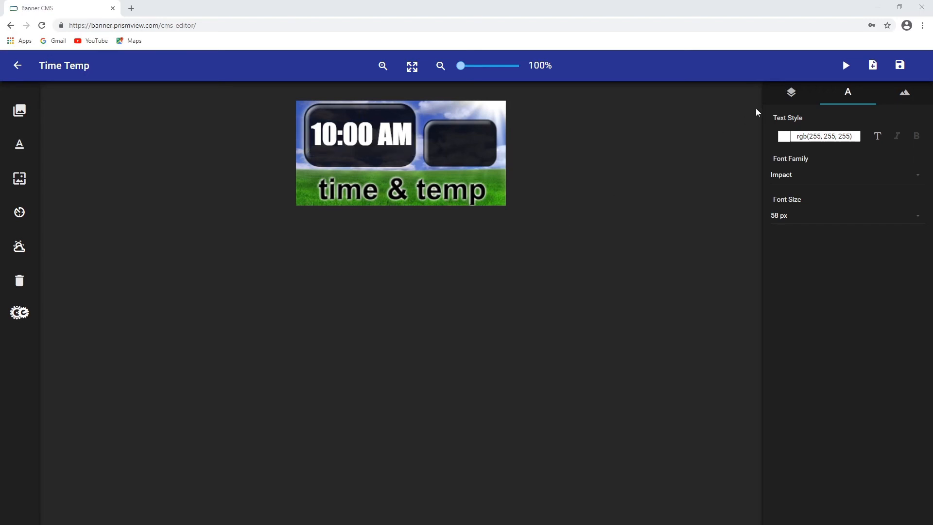
left_click(790, 95)
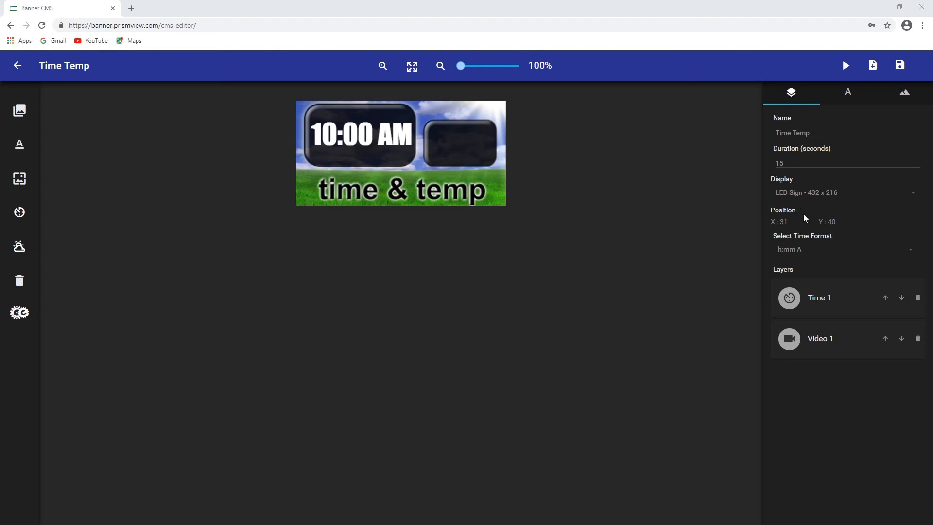
Try the HH:mm, hh:mm and MM/DD/YY time formats, then switch the format back to h:mm A
left_click(912, 252)
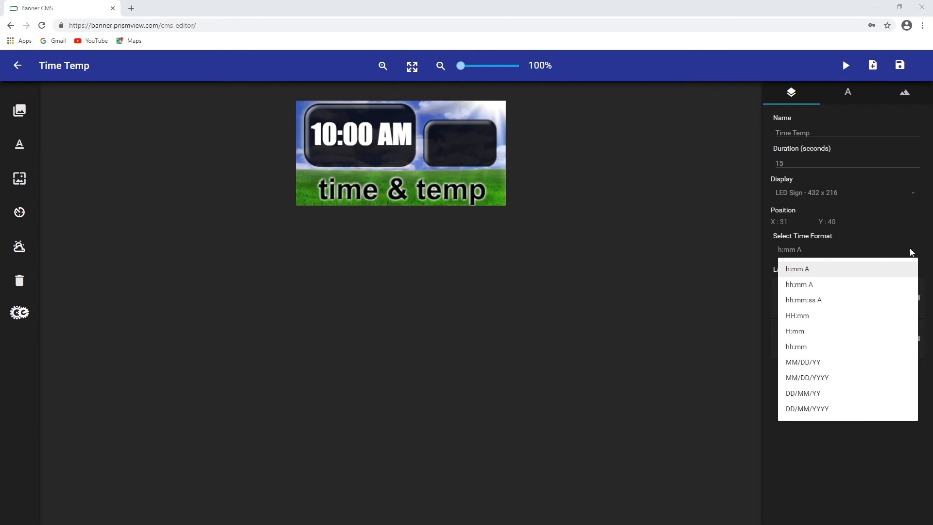
left_click(792, 317)
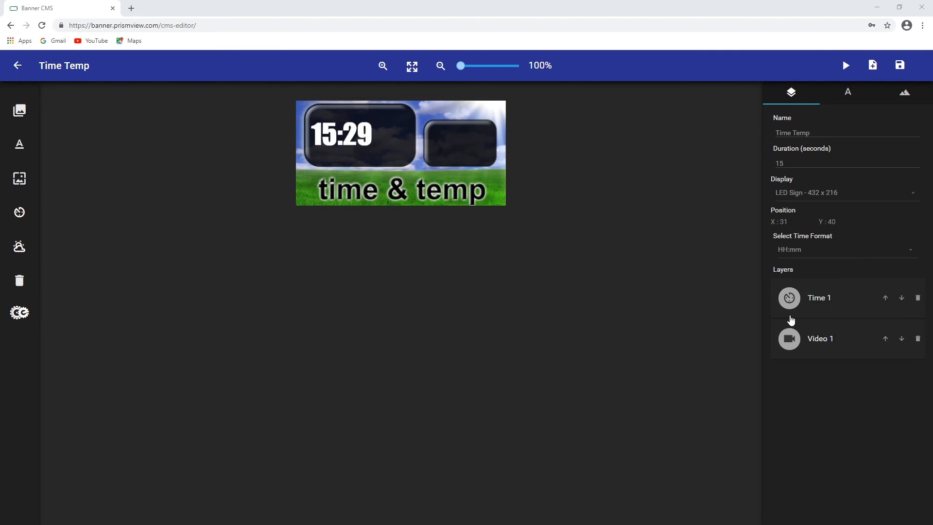
left_click(913, 251)
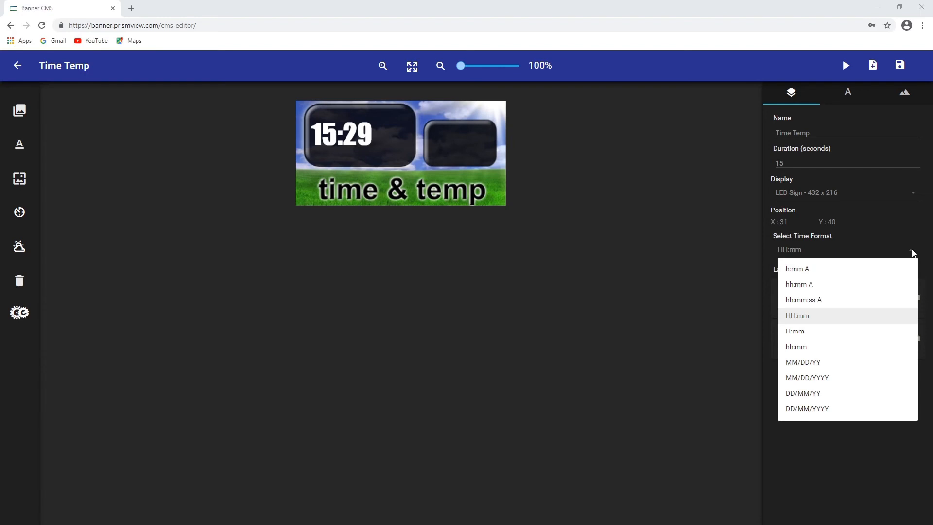
left_click(801, 348)
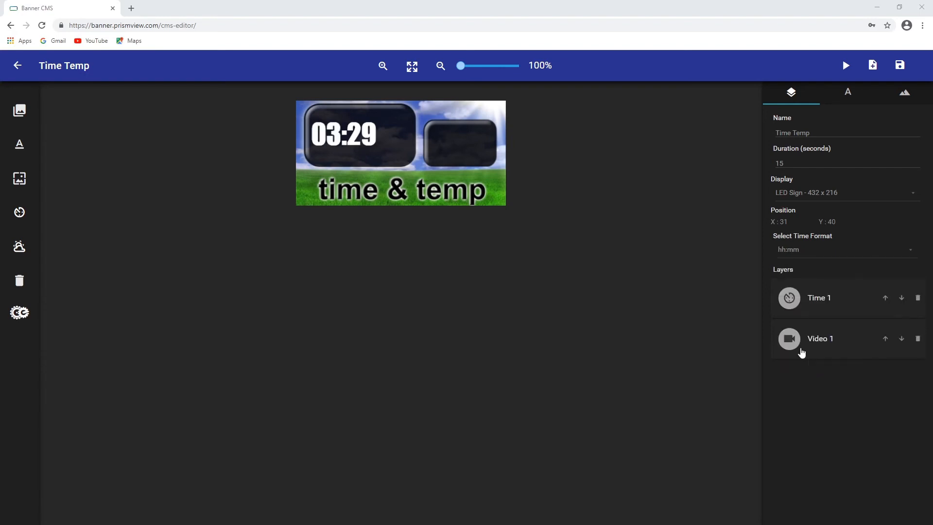
left_click(912, 252)
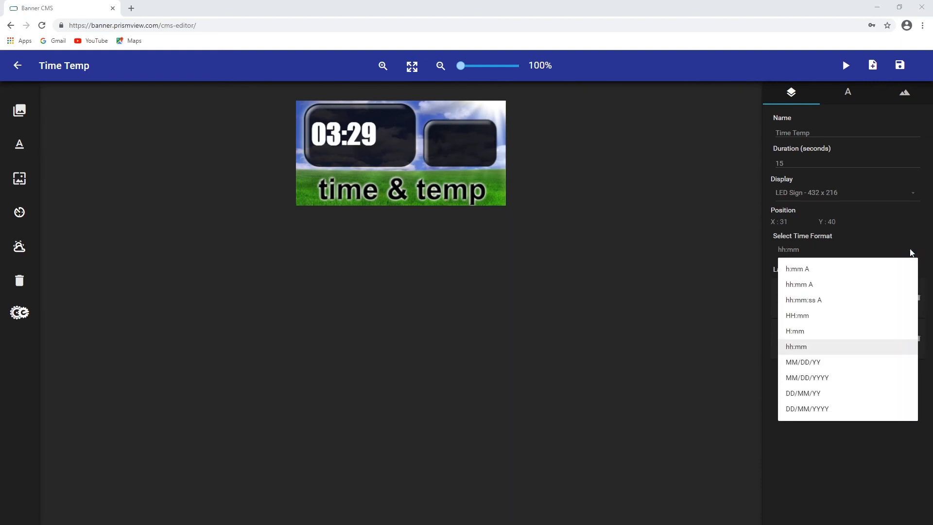
left_click(802, 365)
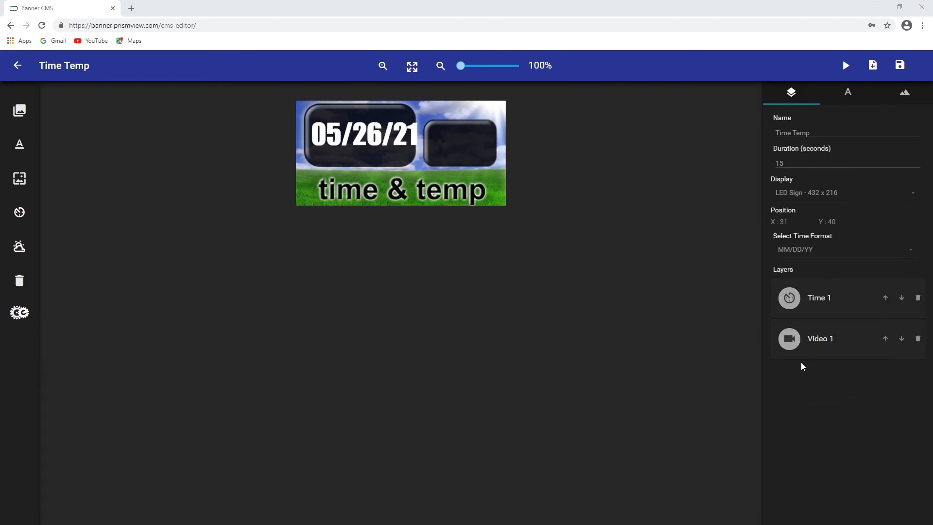
left_click(911, 252)
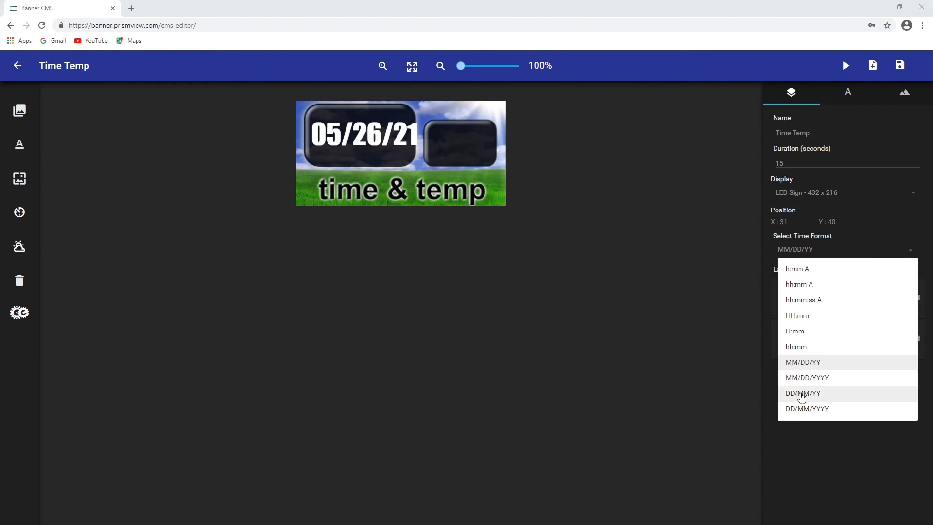
left_click(798, 269)
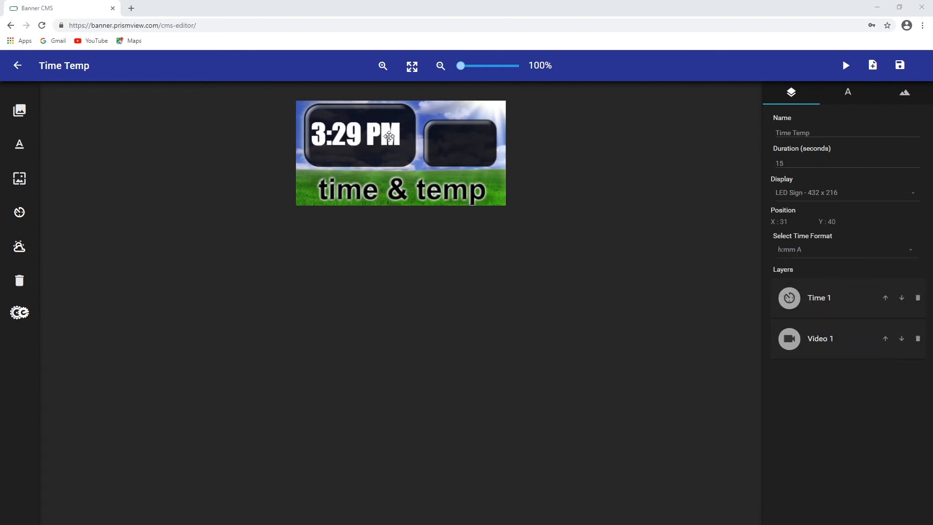
Nudge the time slightly right, then add a temperature element placed in the right dark box
left_click_drag(389, 136, 391, 136)
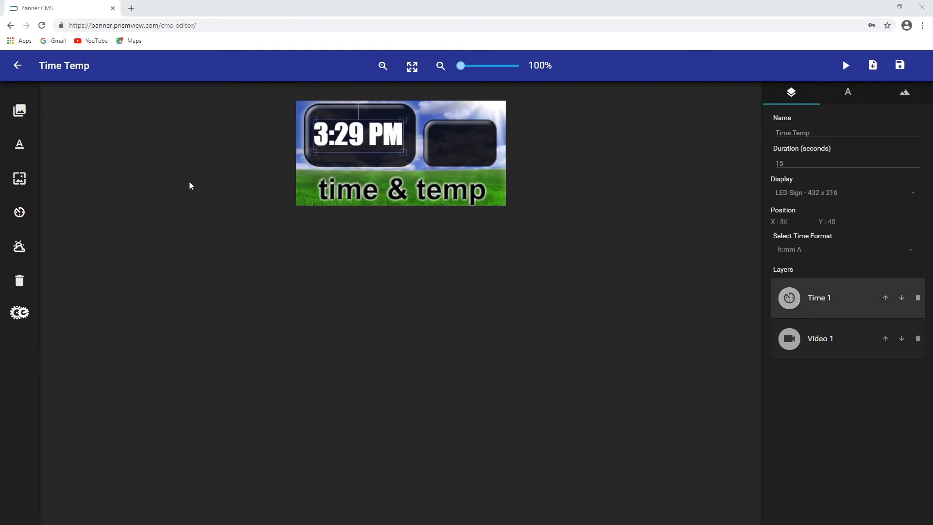
left_click(24, 247)
left_click_drag(304, 129, 452, 154)
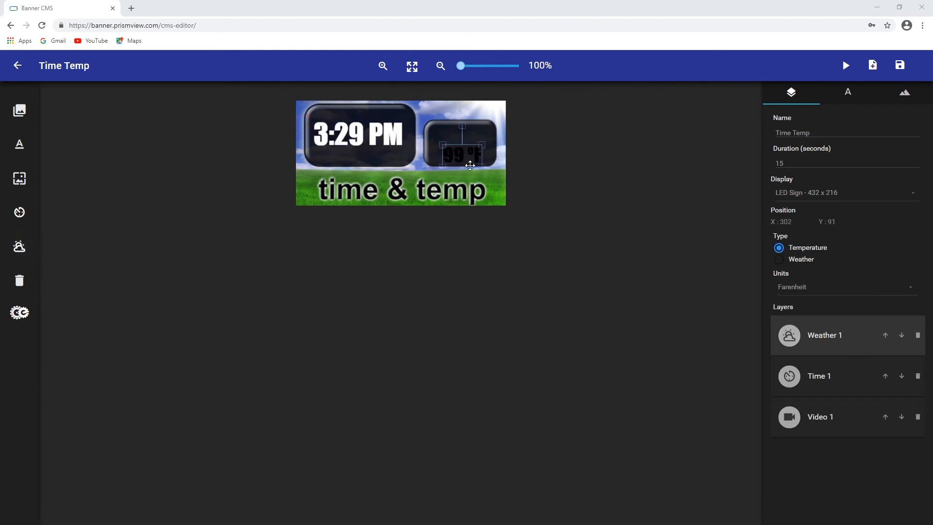
Set the temperature text colour to white and enlarge it to about 50 px
left_click(853, 97)
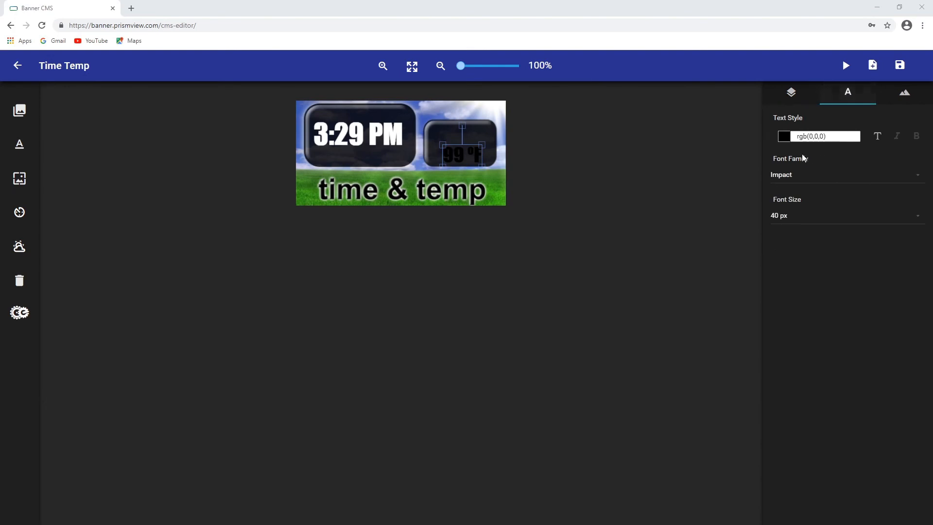
left_click(784, 137)
left_click(781, 154)
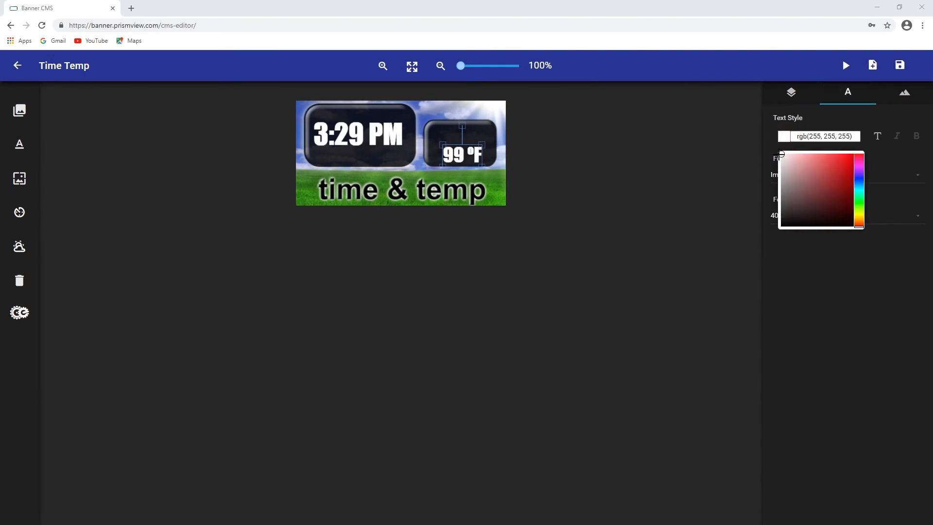
left_click(829, 268)
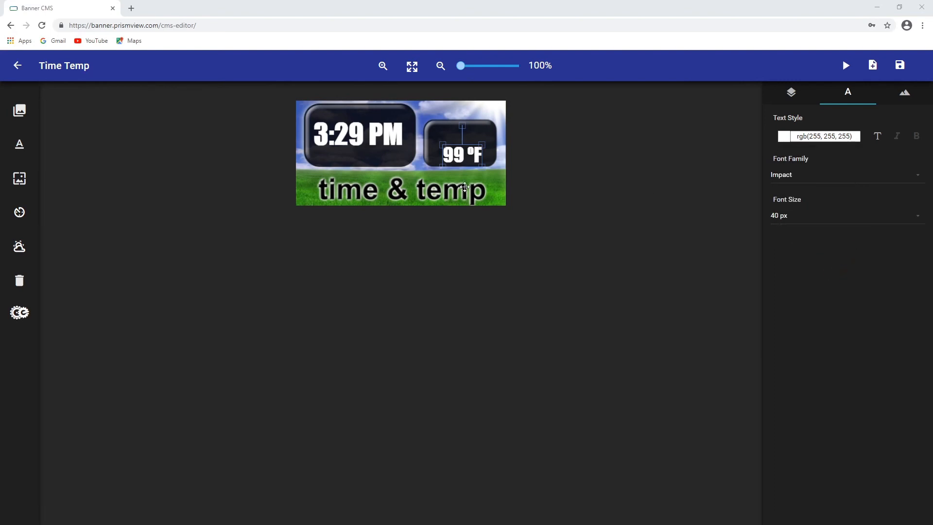
mouse_move(442, 144)
left_mouse_down()
mouse_move(432, 139)
mouse_move(456, 154)
left_mouse_up()
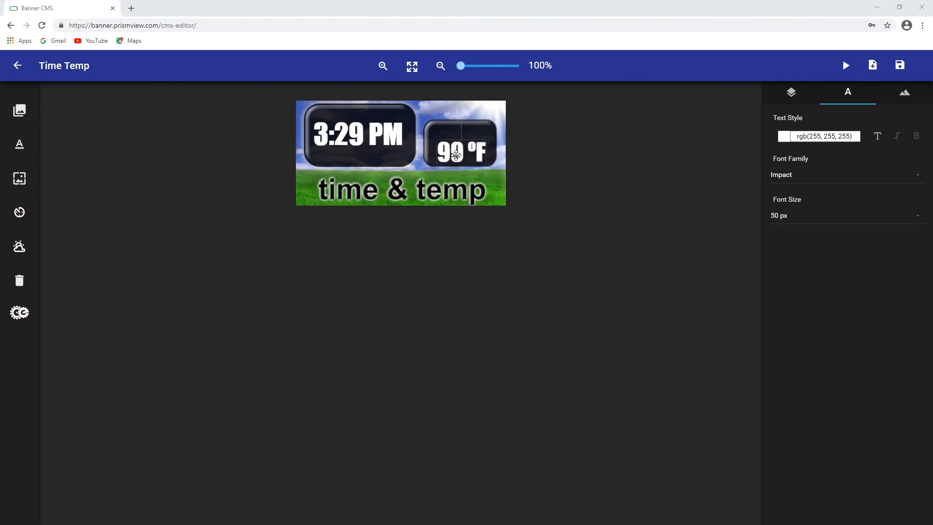
Set the temperature units to Farenheit and try the Weather type before switching the element back to Temperature
left_click(807, 98)
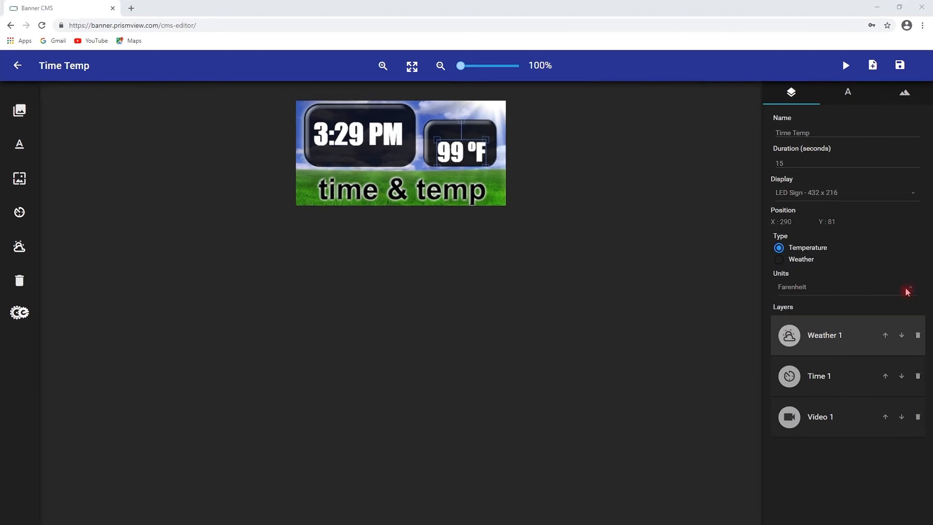
left_click(907, 290)
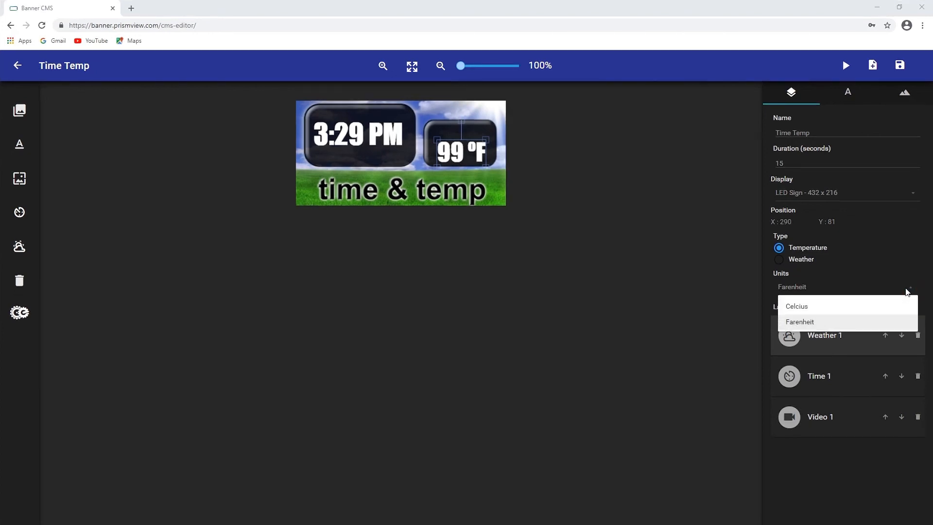
left_click(800, 322)
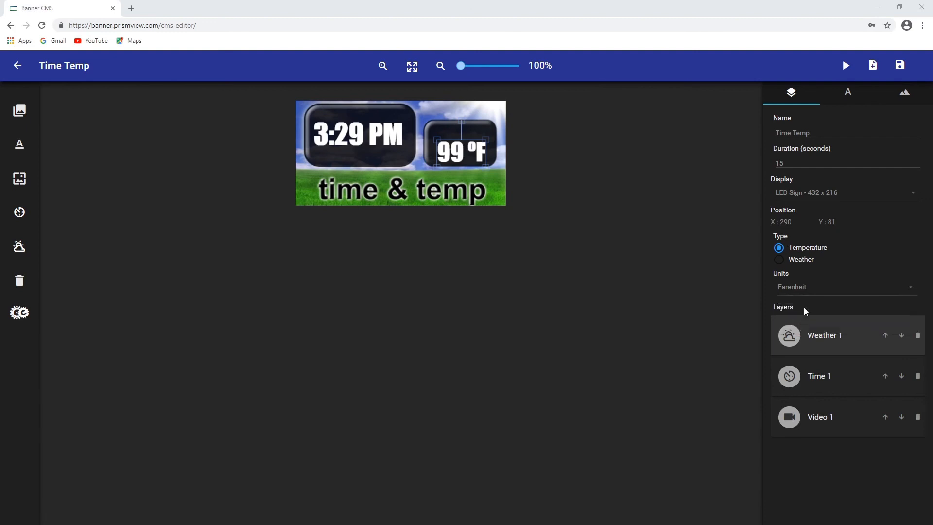
left_click(780, 262)
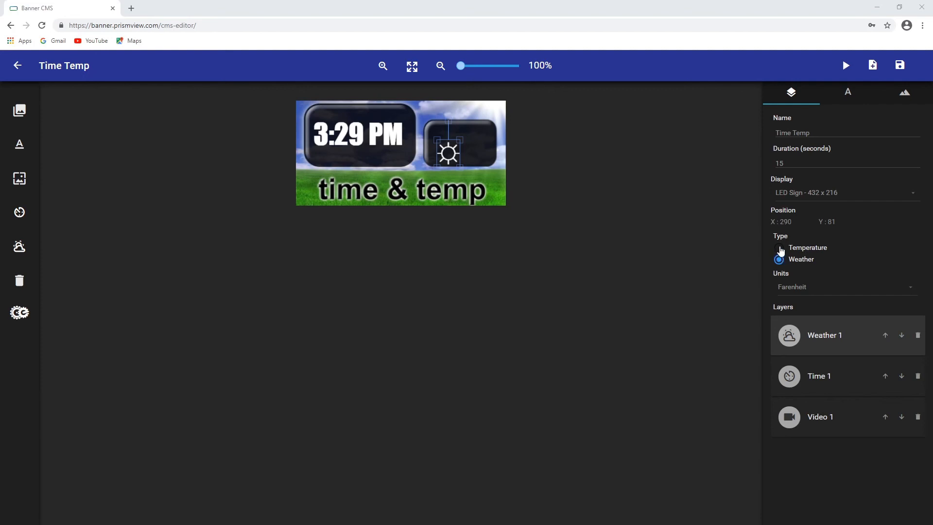
left_click(779, 248)
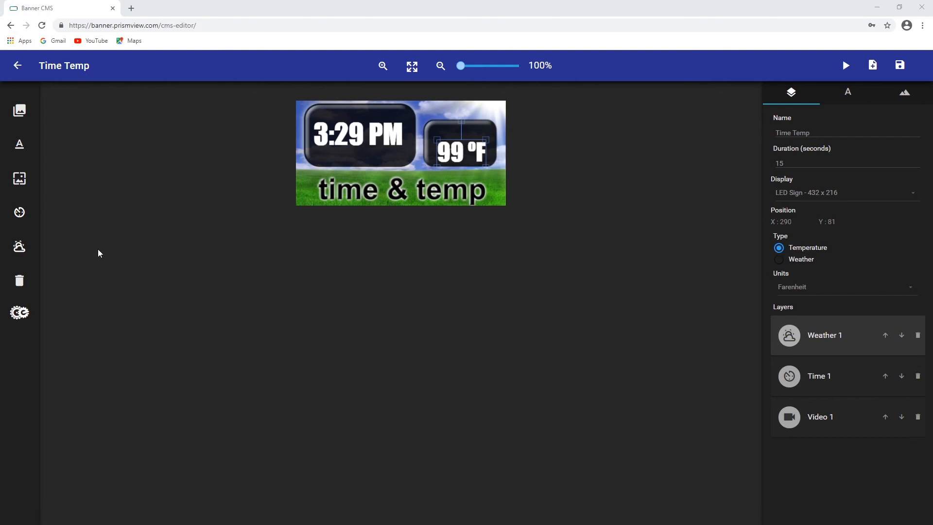
Add a second weather element to the right dark box and set its type to Weather
left_click(19, 249)
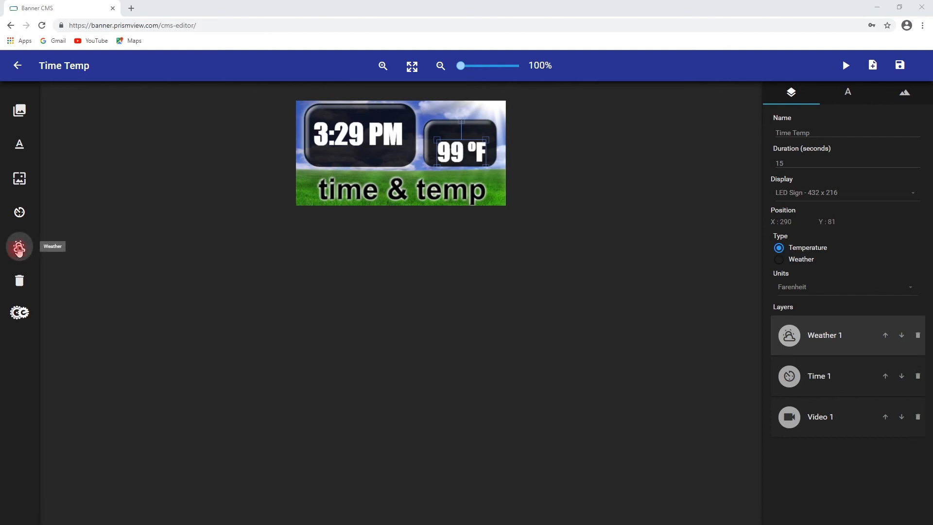
left_click_drag(308, 129, 444, 132)
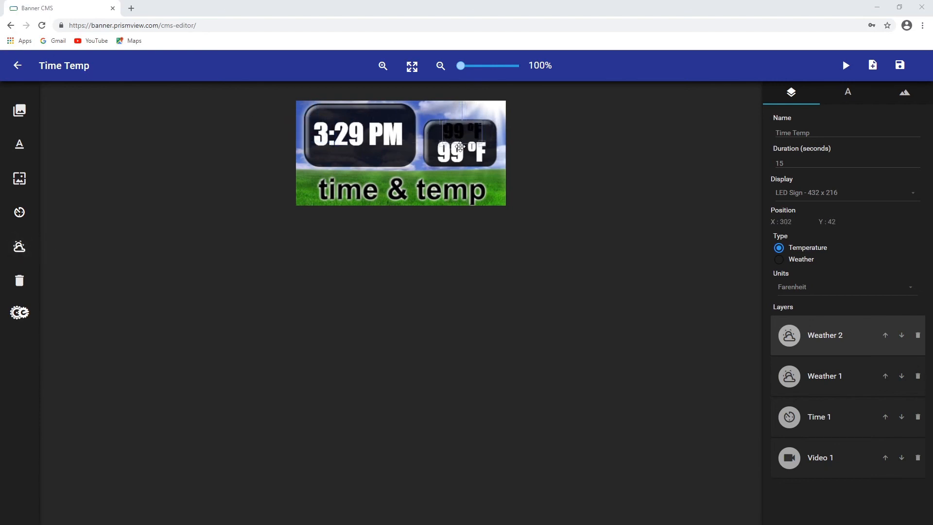
left_click(780, 259)
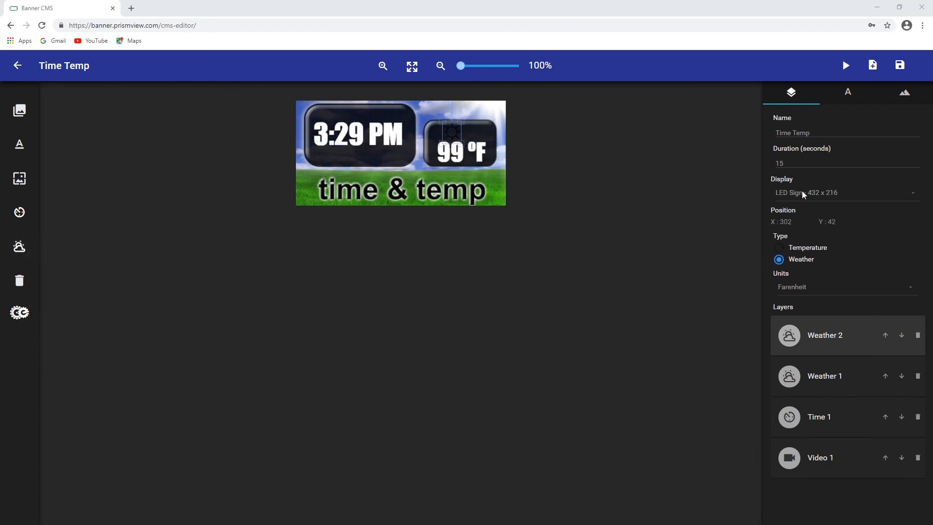
Set the weather icon's colour to near white, rgb(248, 240, 240)
left_click(849, 92)
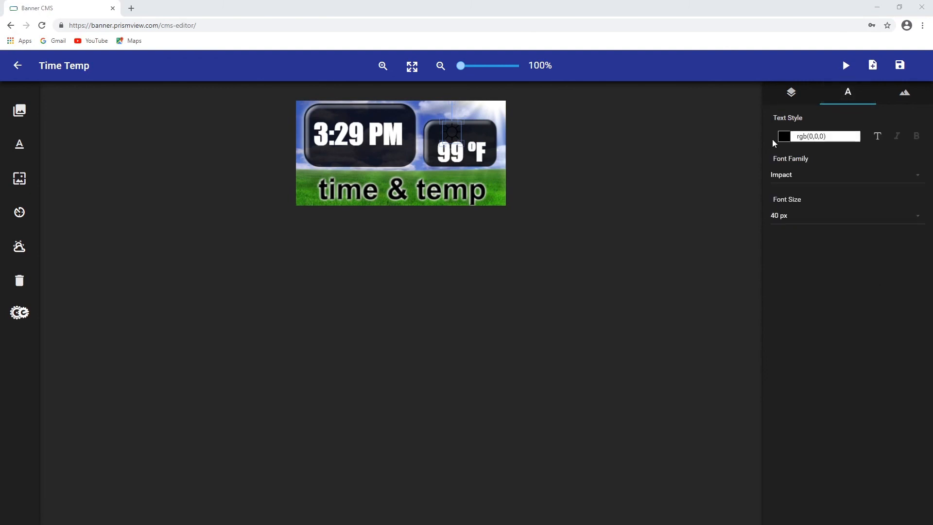
left_click(786, 138)
left_click(784, 156)
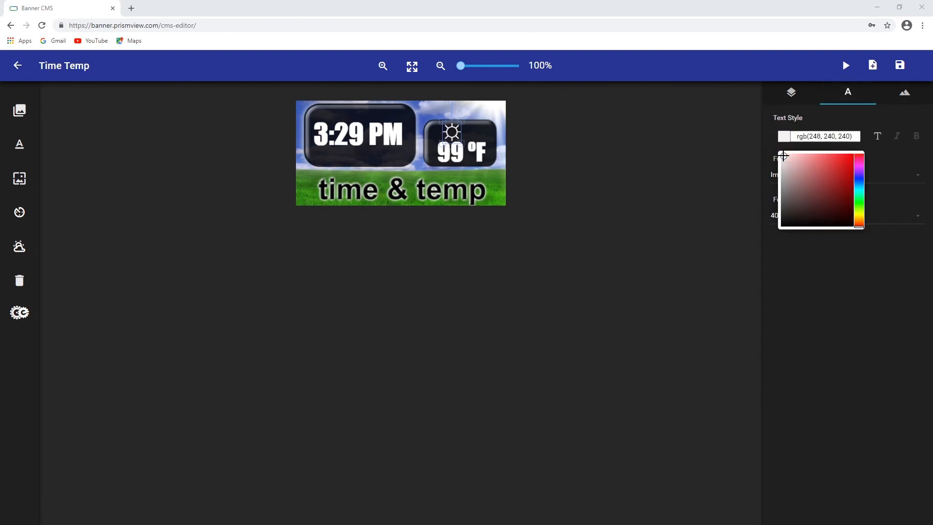
Position the weather icon above the temperature and save the content
left_click_drag(452, 131, 462, 133)
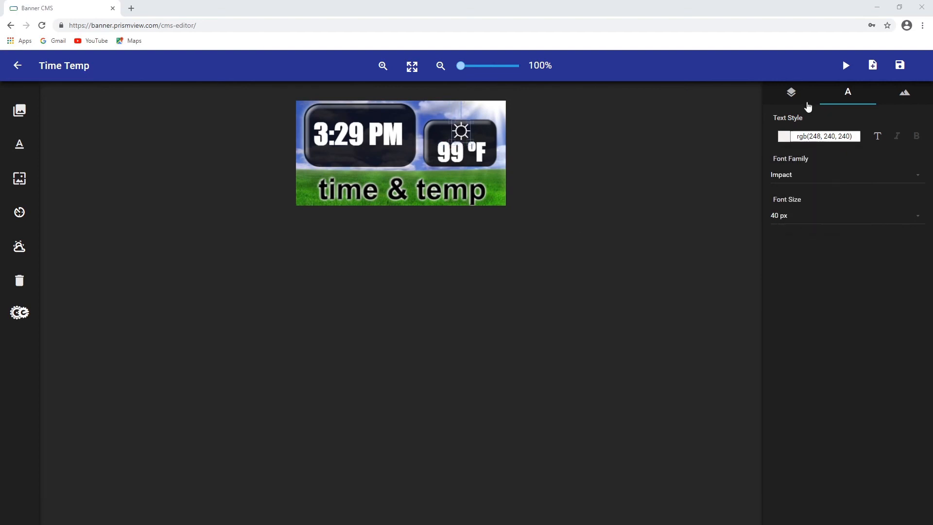
left_click(791, 92)
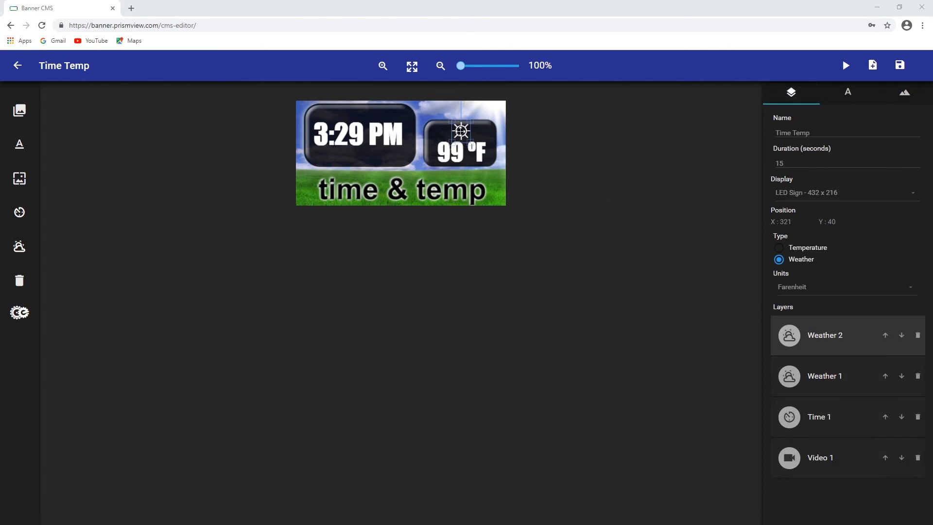
left_click_drag(471, 120, 469, 122)
left_click(901, 65)
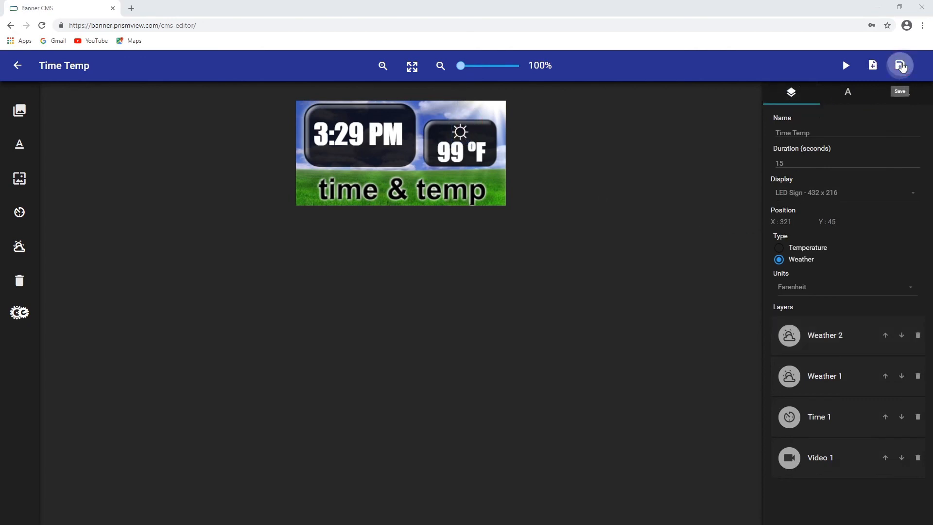
Return to the dashboard and open the LED Sign display's details
left_click(17, 67)
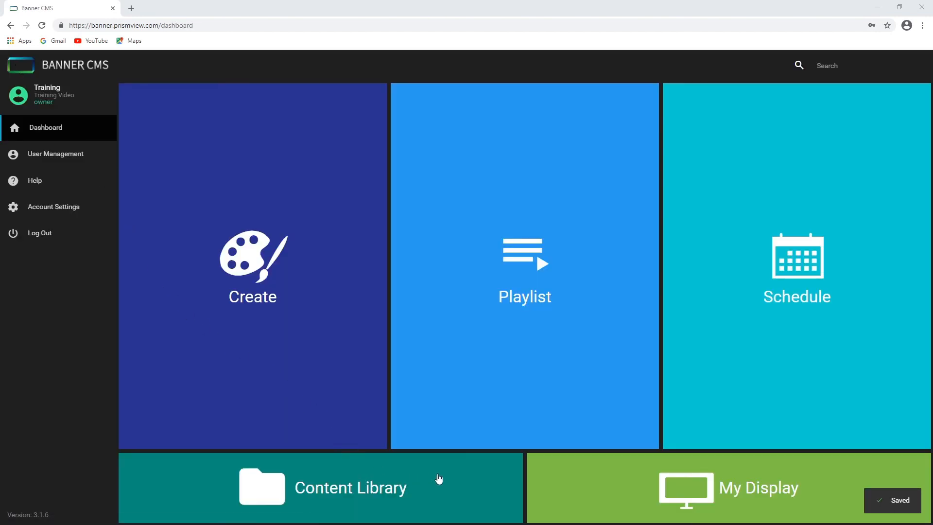
left_click(722, 490)
left_click(236, 197)
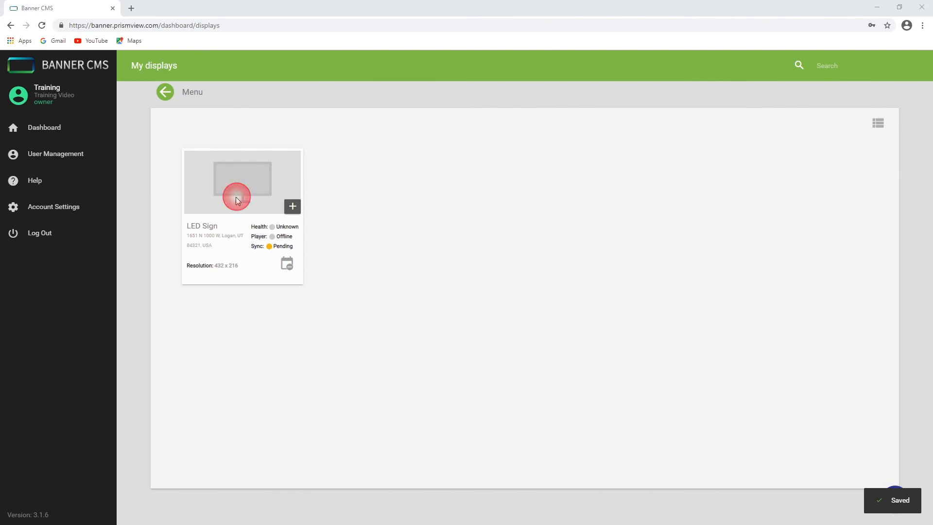
scroll(831, 439, "down", 3)
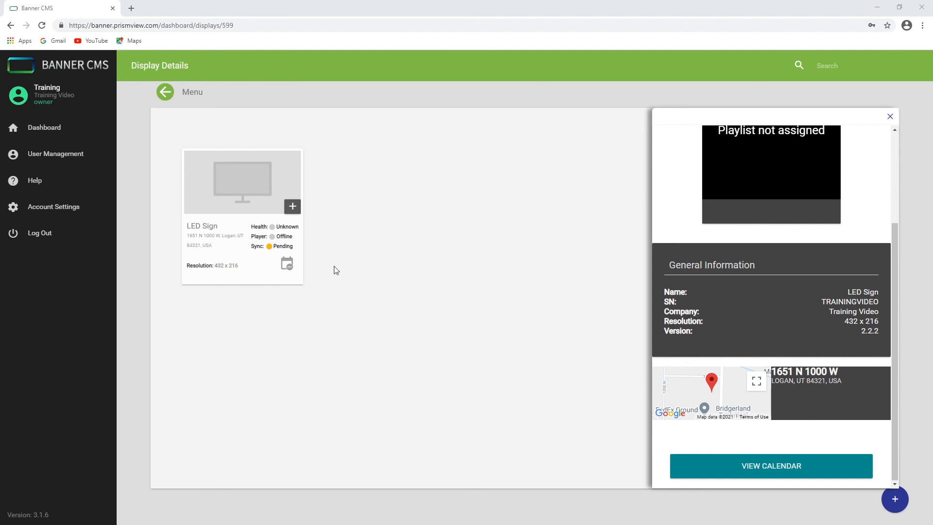
left_click(166, 93)
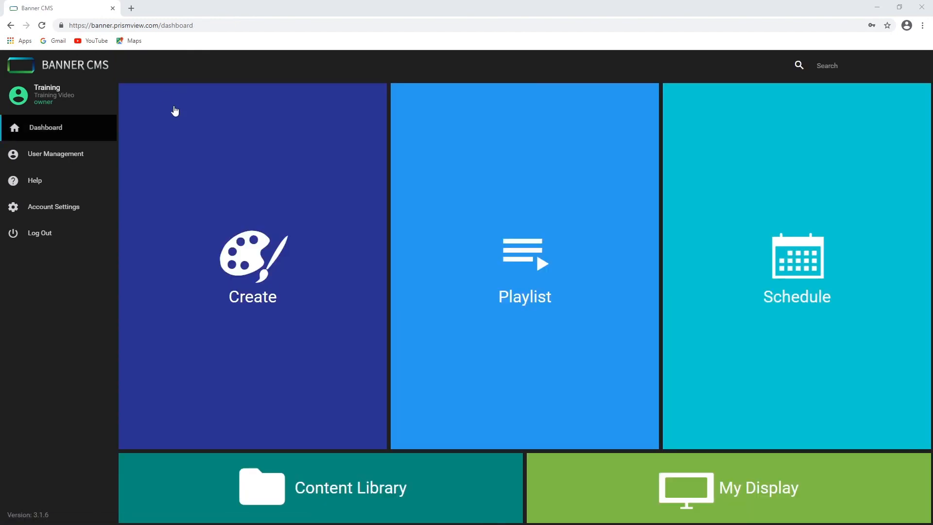
Preview the Time Temp content and the 25PercentOff_192 video in the content library
left_click(363, 488)
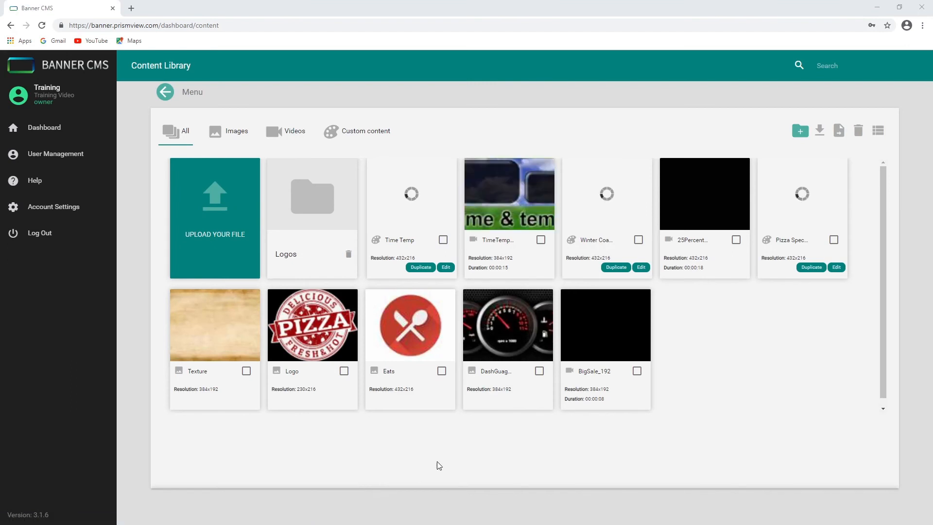
left_click(424, 205)
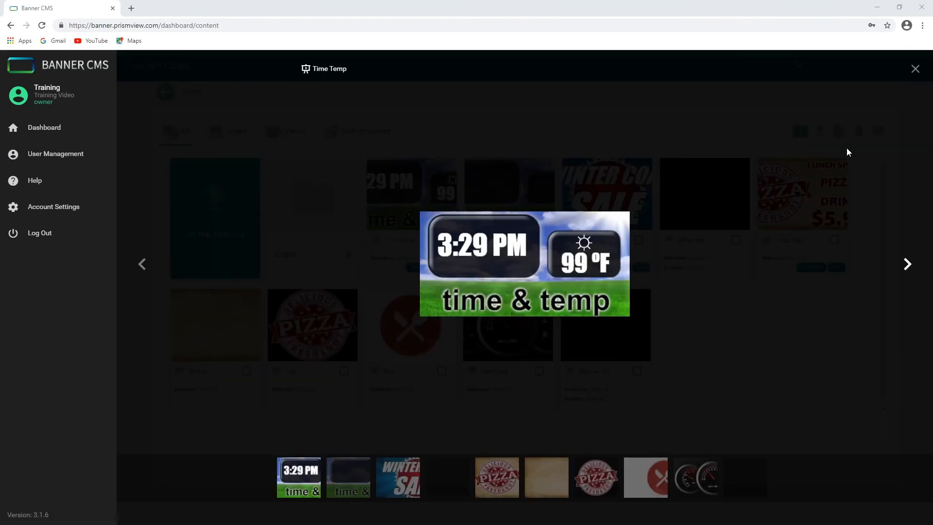
left_click(914, 69)
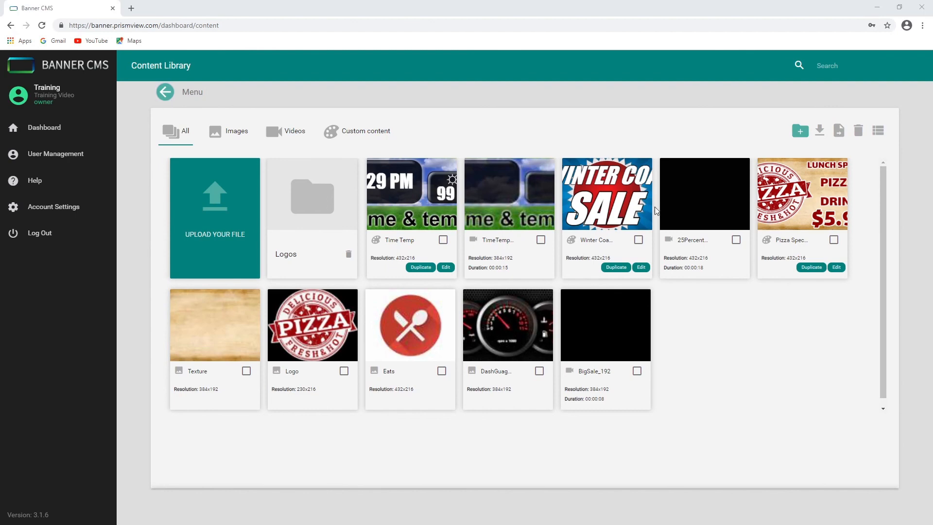
left_click(695, 216)
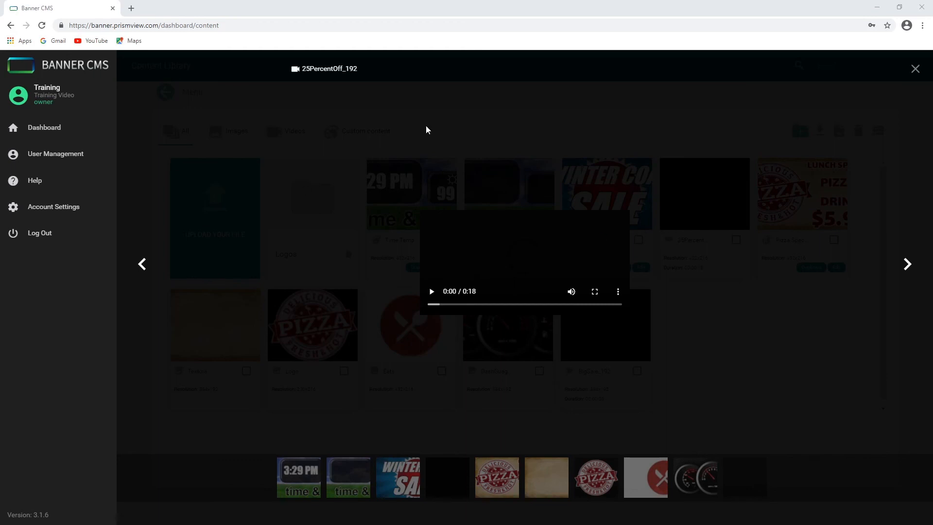
left_click(431, 291)
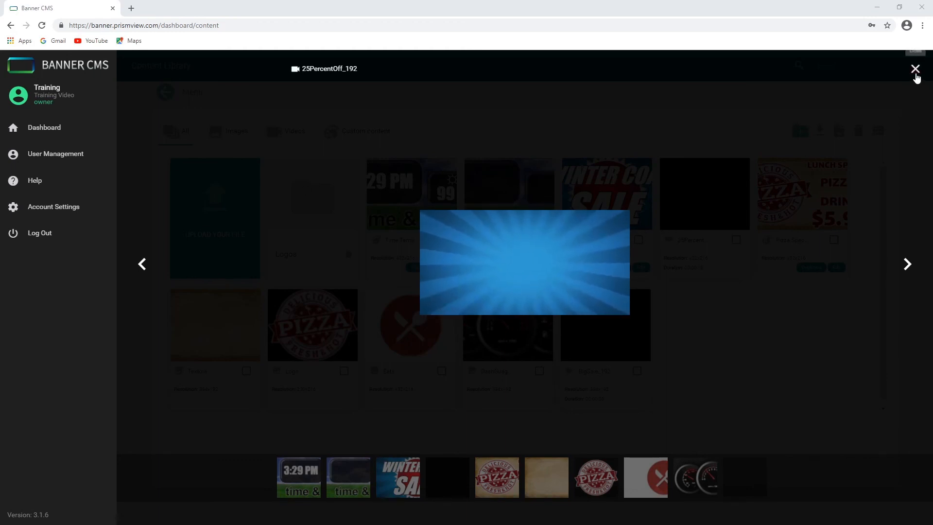
left_click(916, 71)
left_click(165, 92)
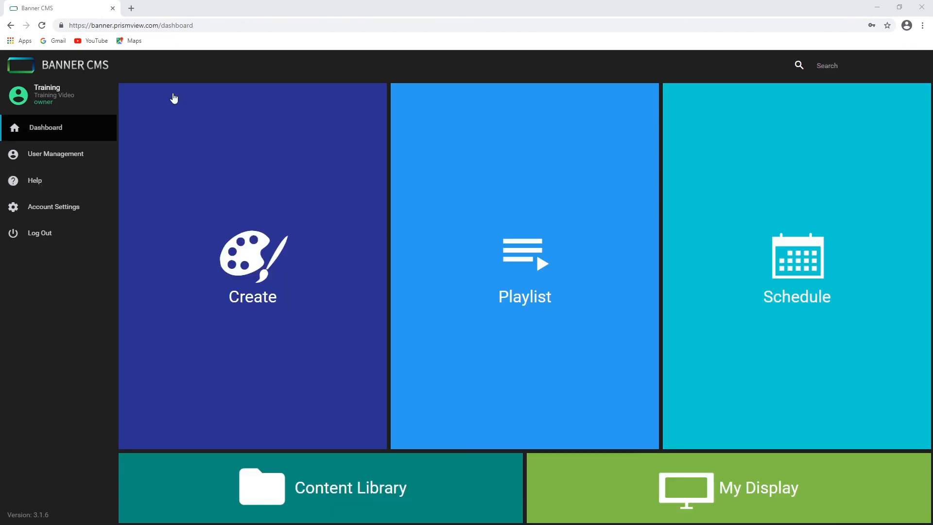
Open the Creative Engine library and filter it to Stock items in the Backgrounds category
left_click(235, 267)
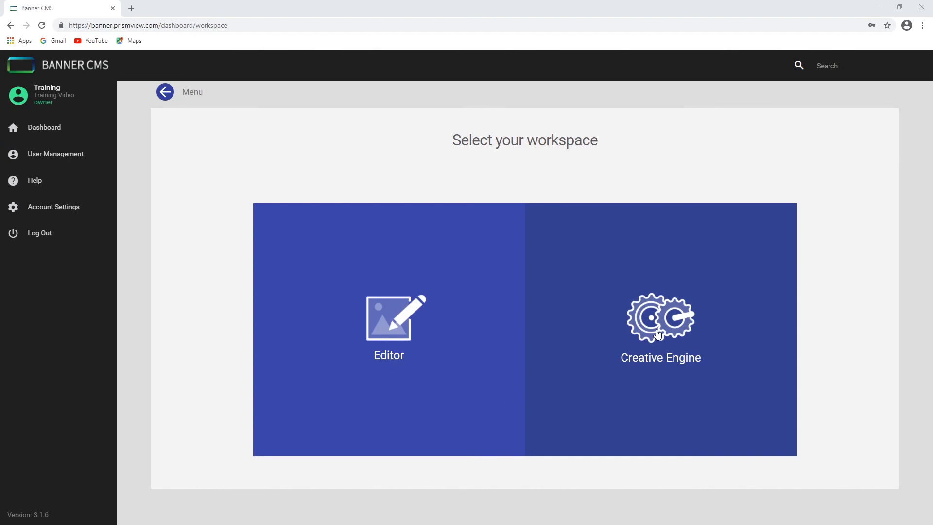
left_click(657, 334)
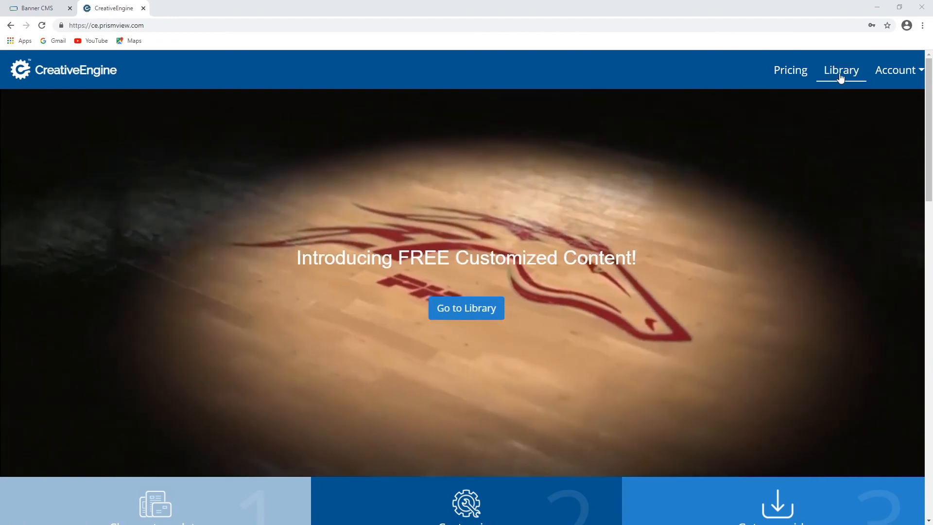
left_click(841, 73)
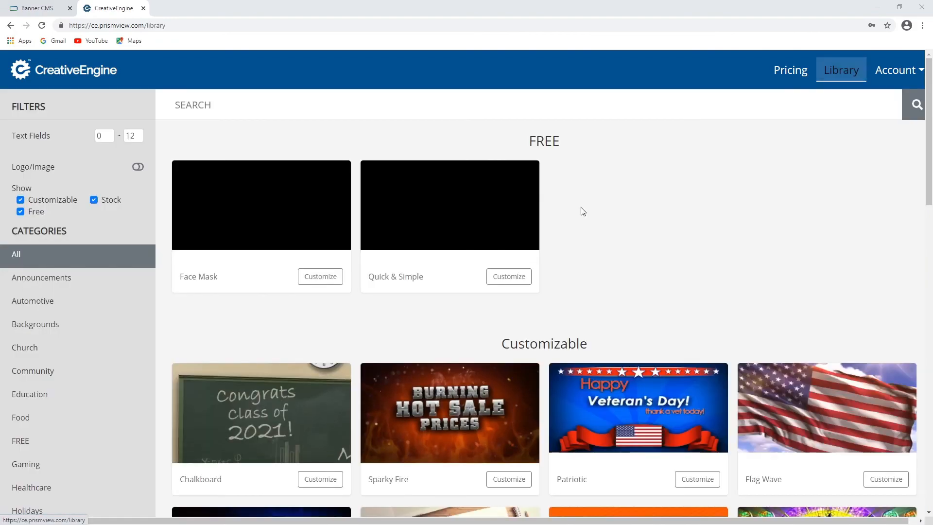
left_click(21, 200)
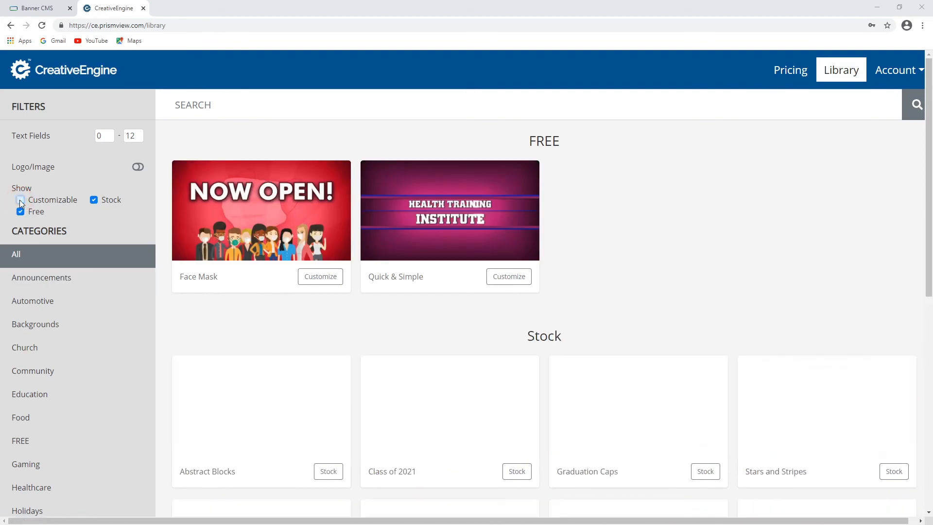
left_click(20, 212)
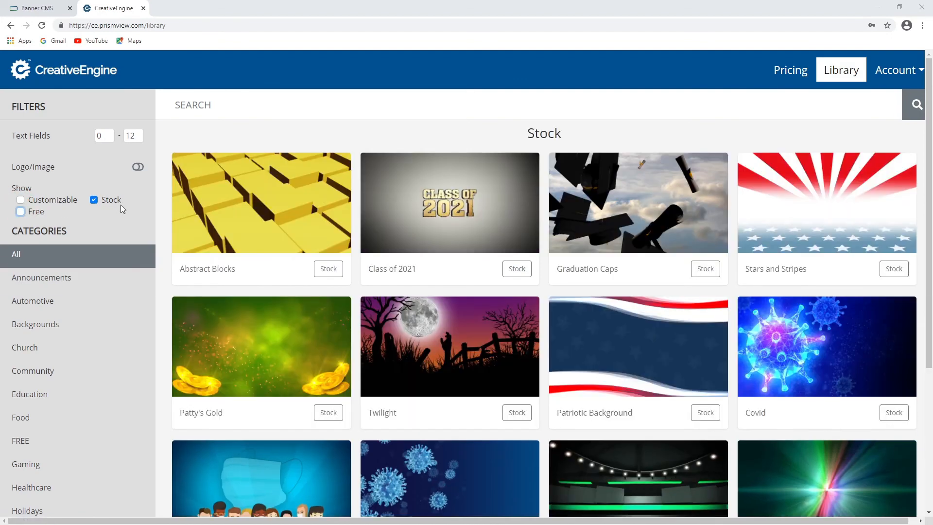
left_click(115, 201)
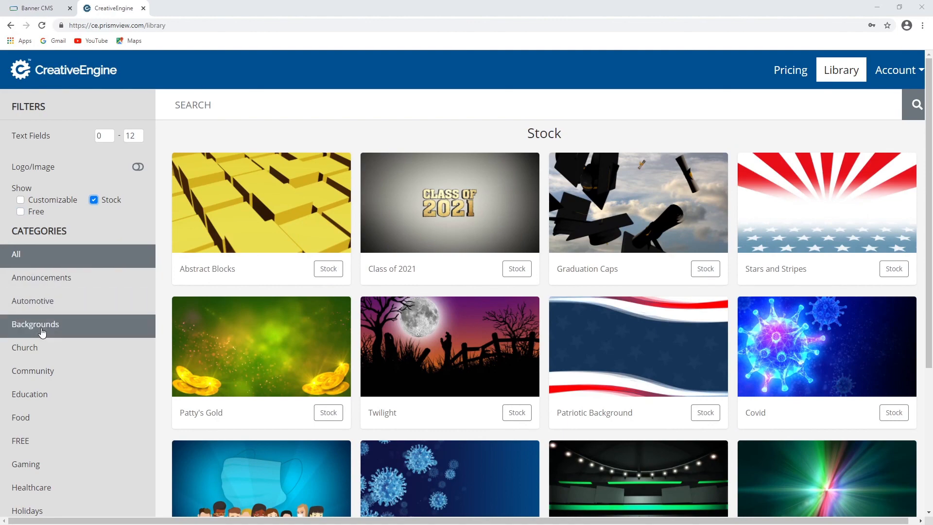
left_click(43, 332)
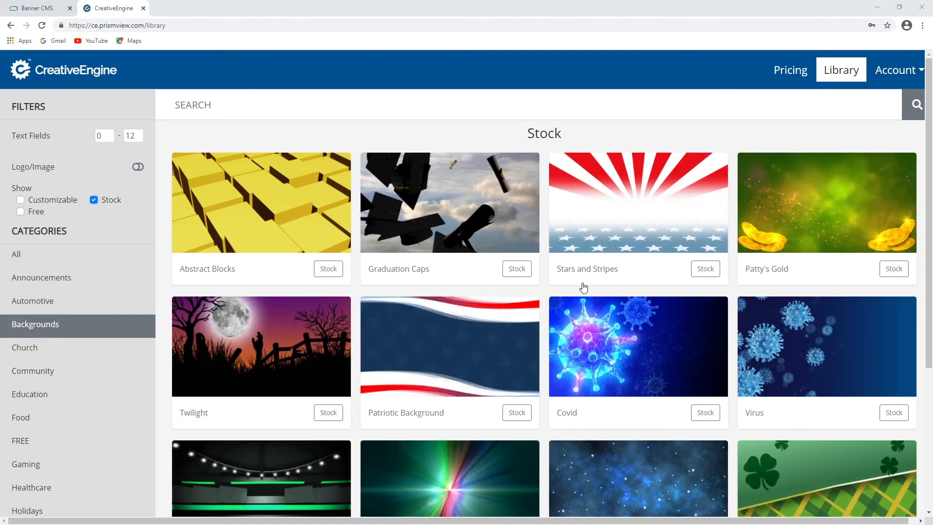
Browse the stock background videos, loading more results
scroll(469, 233, "down", 5)
left_click(546, 402)
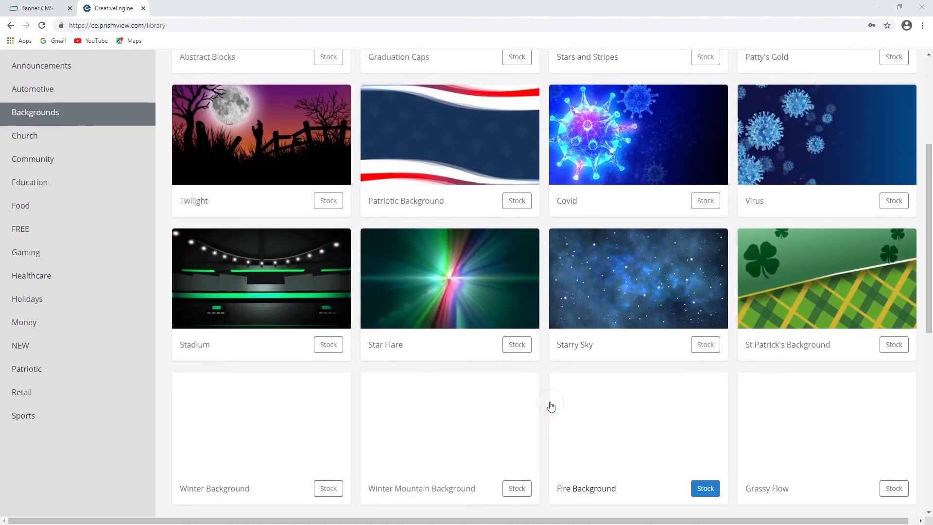
scroll(546, 384, "down", 6)
scroll(545, 378, "down", 3)
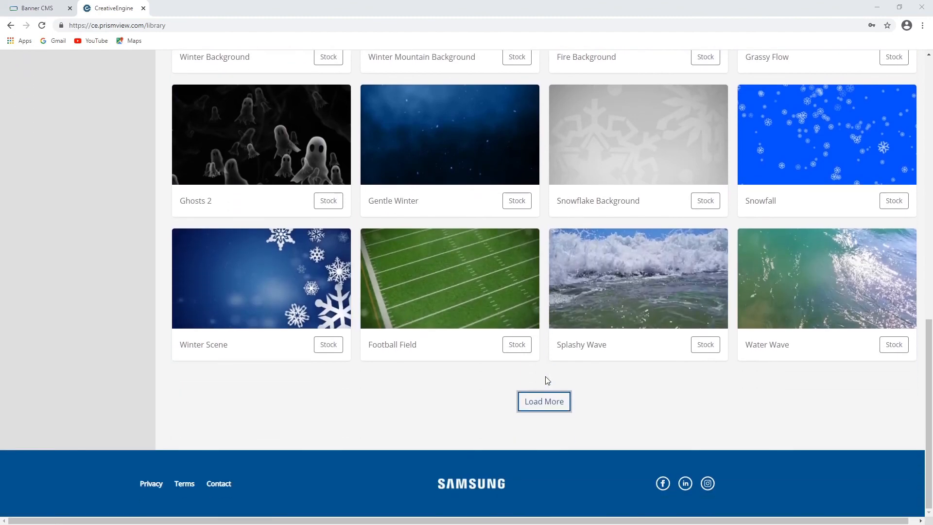
left_click(546, 406)
scroll(539, 382, "down", 9)
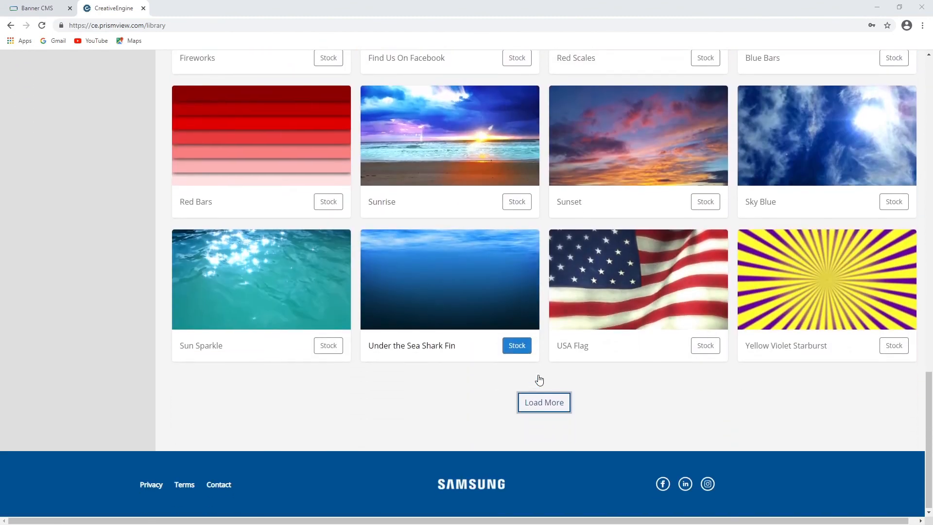
left_click(546, 402)
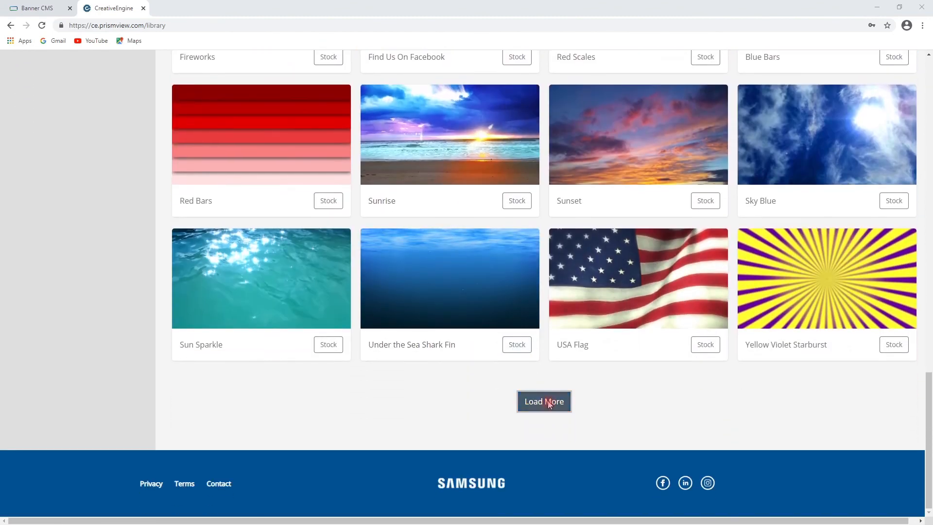
scroll(547, 399, "down", 5)
scroll(547, 398, "down", 4)
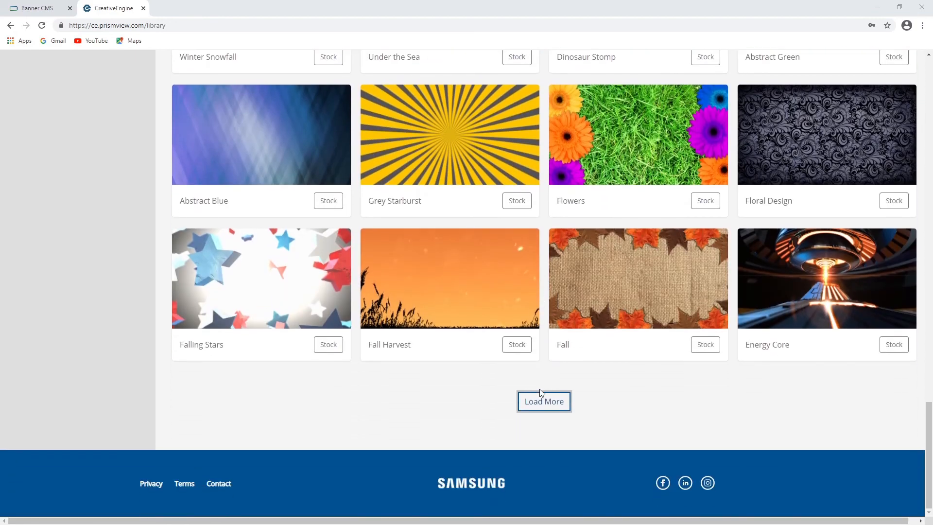
Load further pages of stock background videos, then scroll back up to the top of the library
left_click(544, 400)
scroll(546, 398, "down", 9)
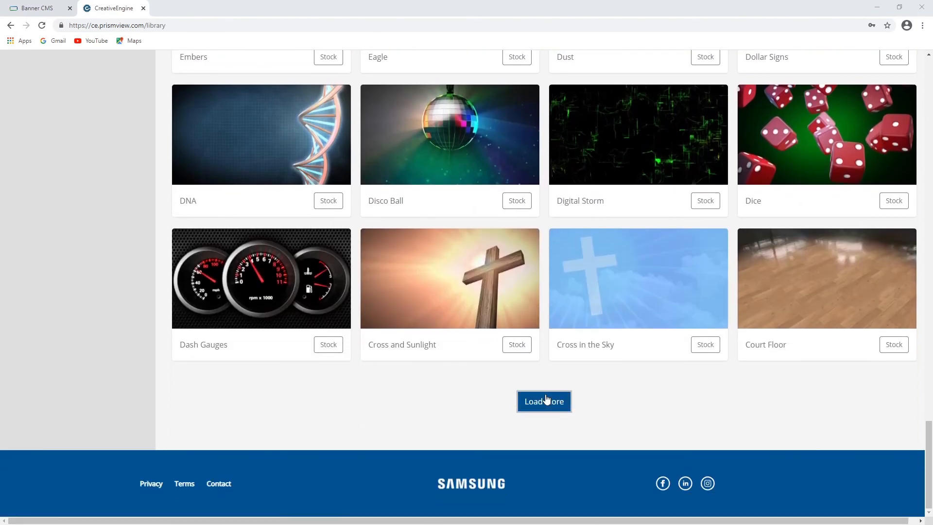
left_click(547, 399)
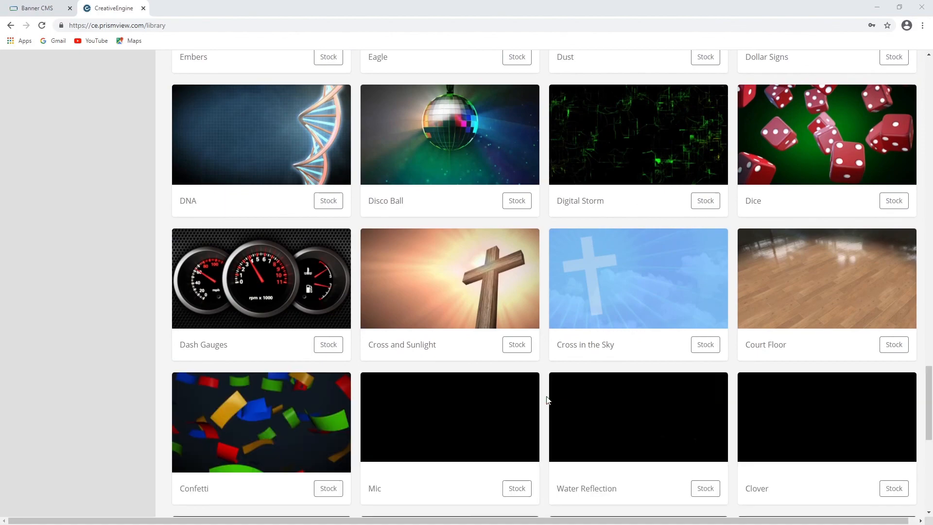
scroll(546, 398, "down", 6)
scroll(546, 398, "down", 3)
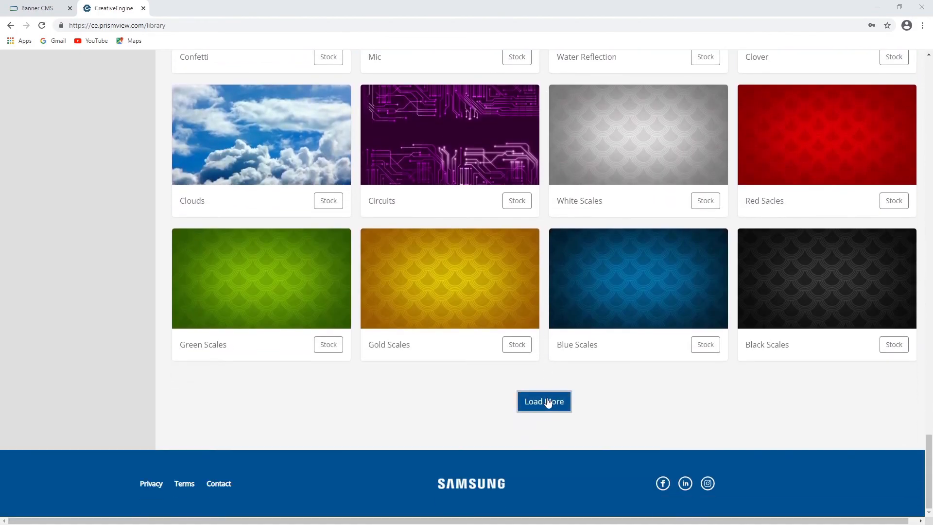
scroll(549, 404, "up", 20)
scroll(554, 409, "up", 20)
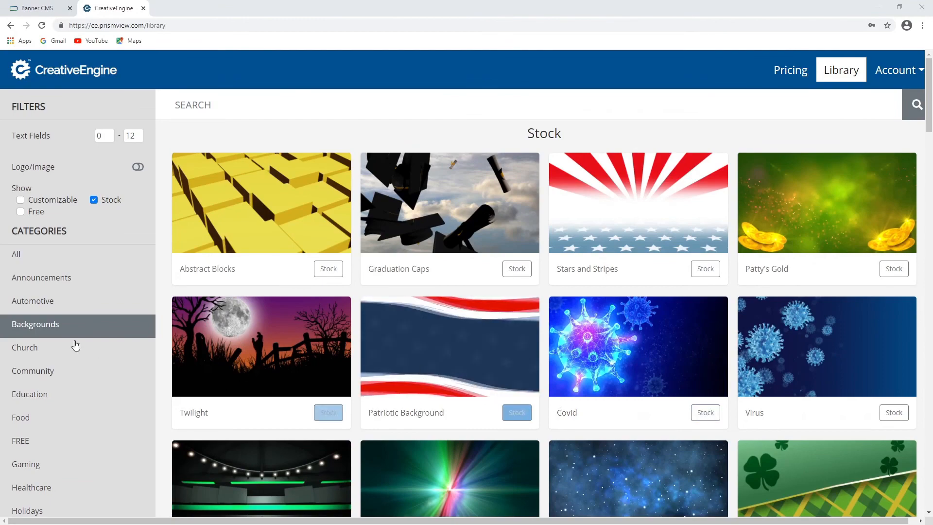
Add Customizable items to the library filter and switch the category to All
left_click(21, 200)
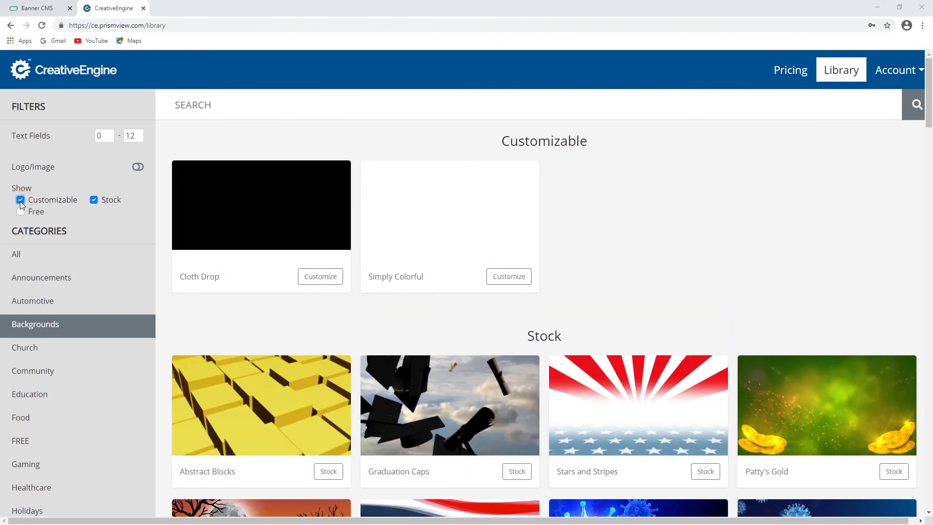
left_click(48, 277)
left_click(36, 259)
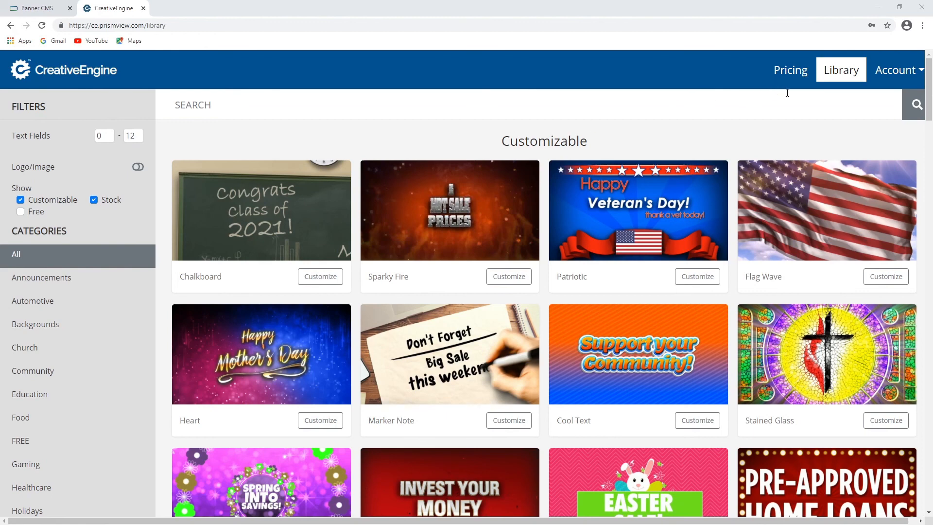
Open the Pricing page and read the plan key and the bespoke creative services contact note
left_click(791, 74)
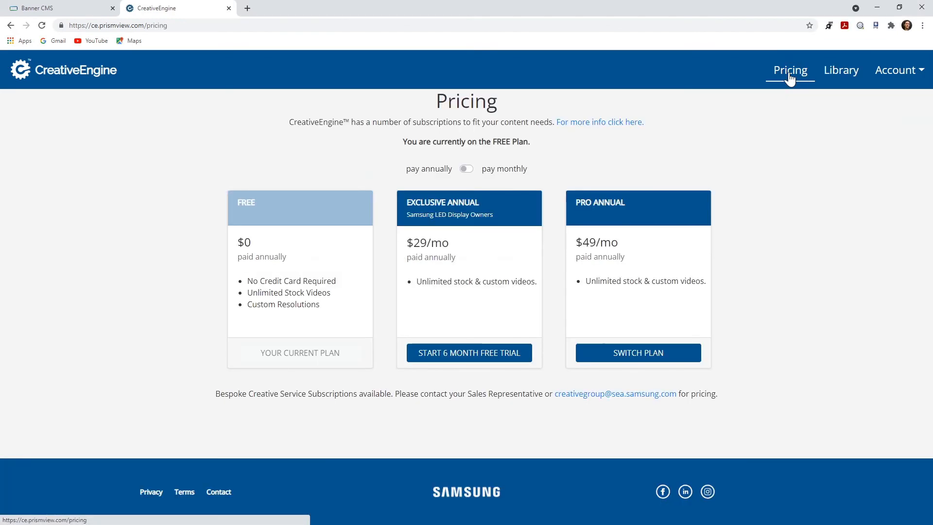
left_click(612, 124)
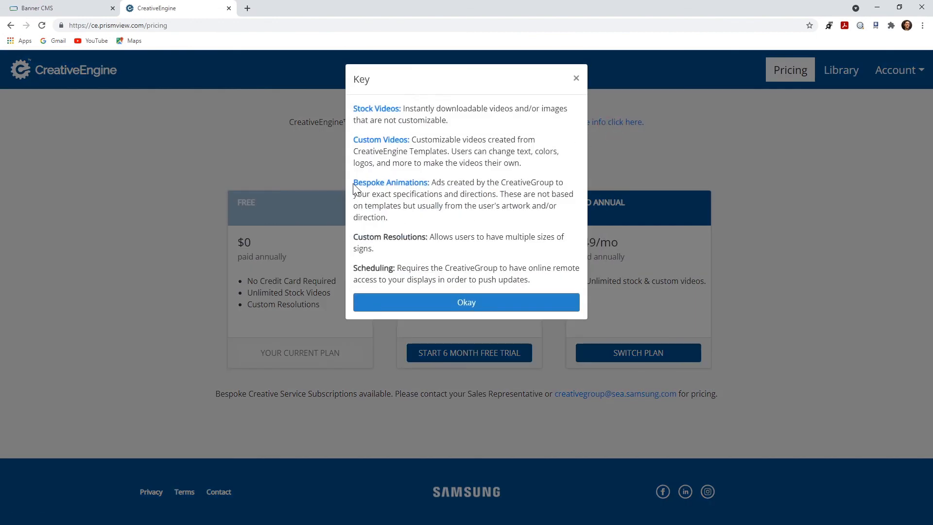
left_click_drag(355, 190, 429, 188)
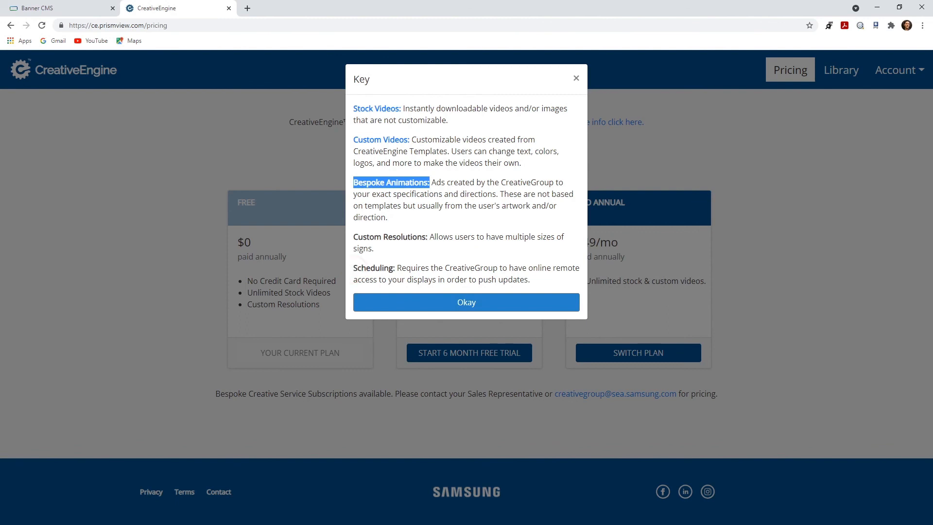
left_click_drag(353, 268, 396, 268)
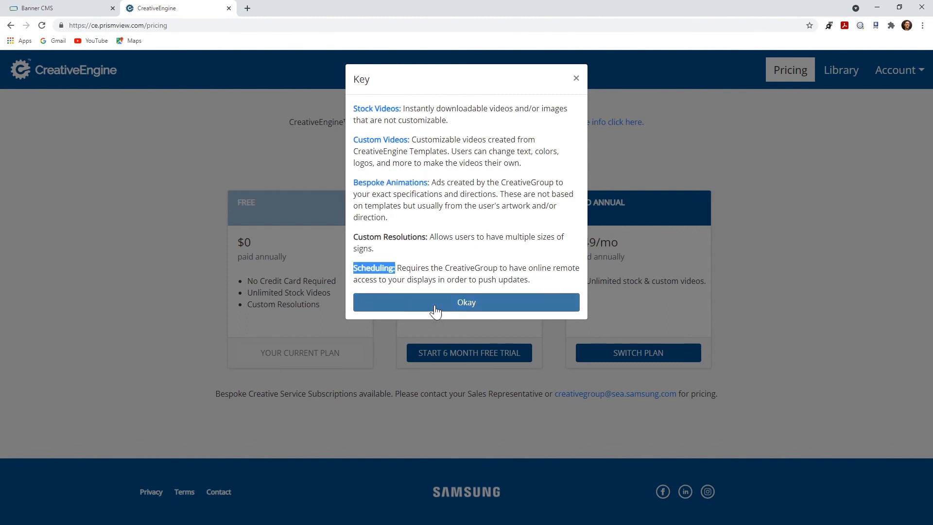
left_click(527, 305)
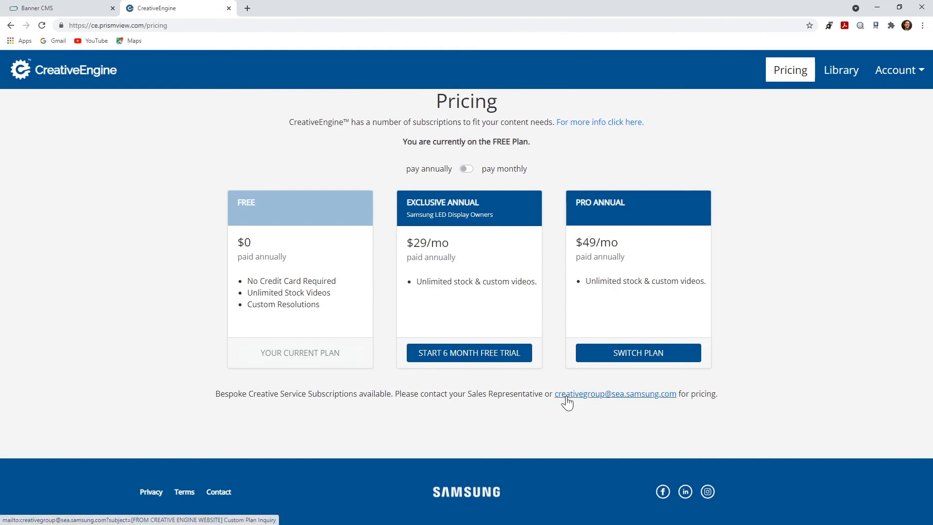
left_click_drag(395, 394, 719, 395)
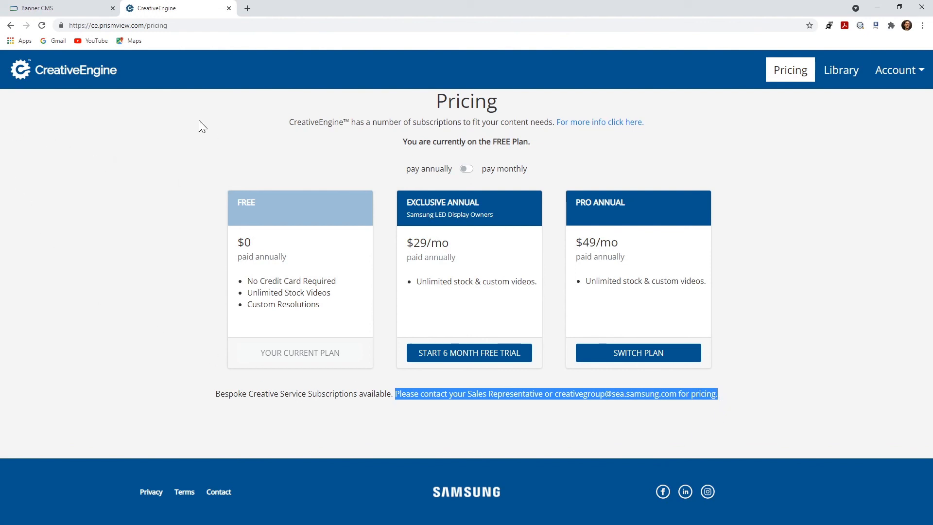
Return to Banner CMS and open the Help page to view support contacts and training videos
left_click(228, 8)
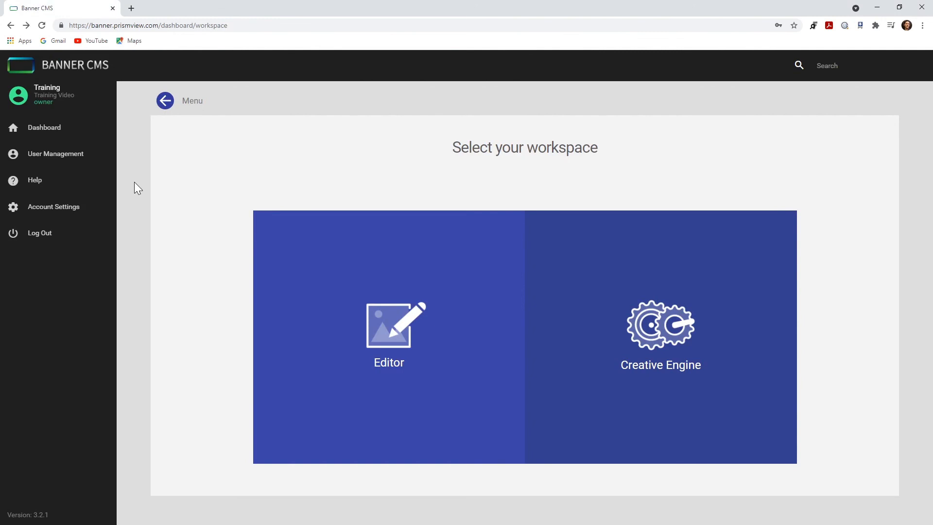
left_click(34, 182)
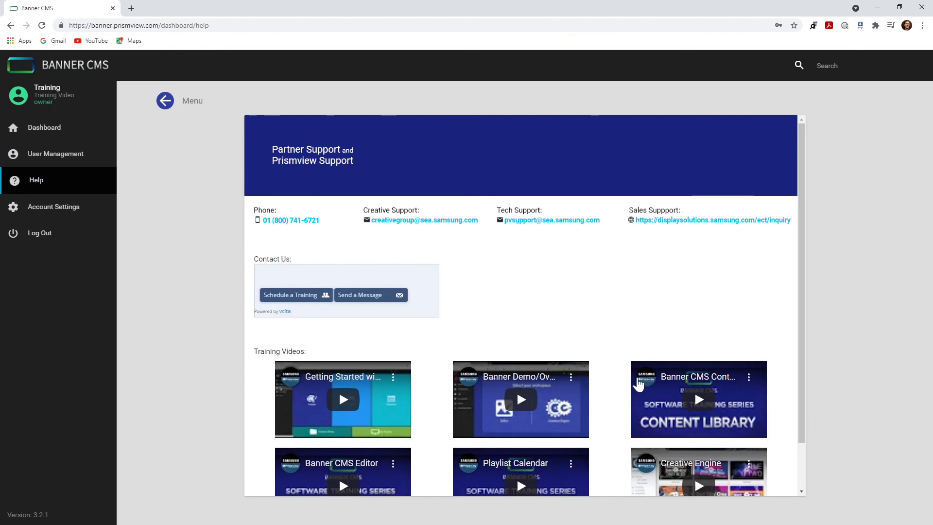
scroll(605, 453, "down", 2)
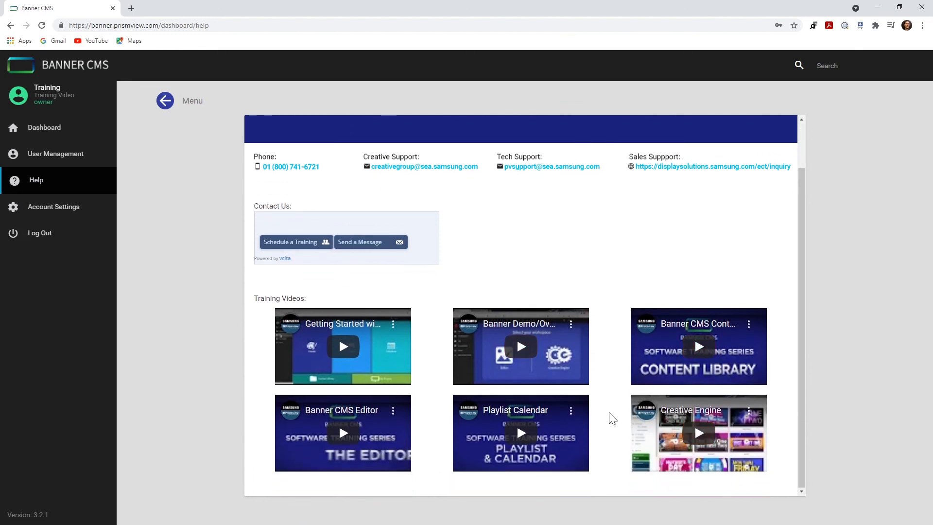